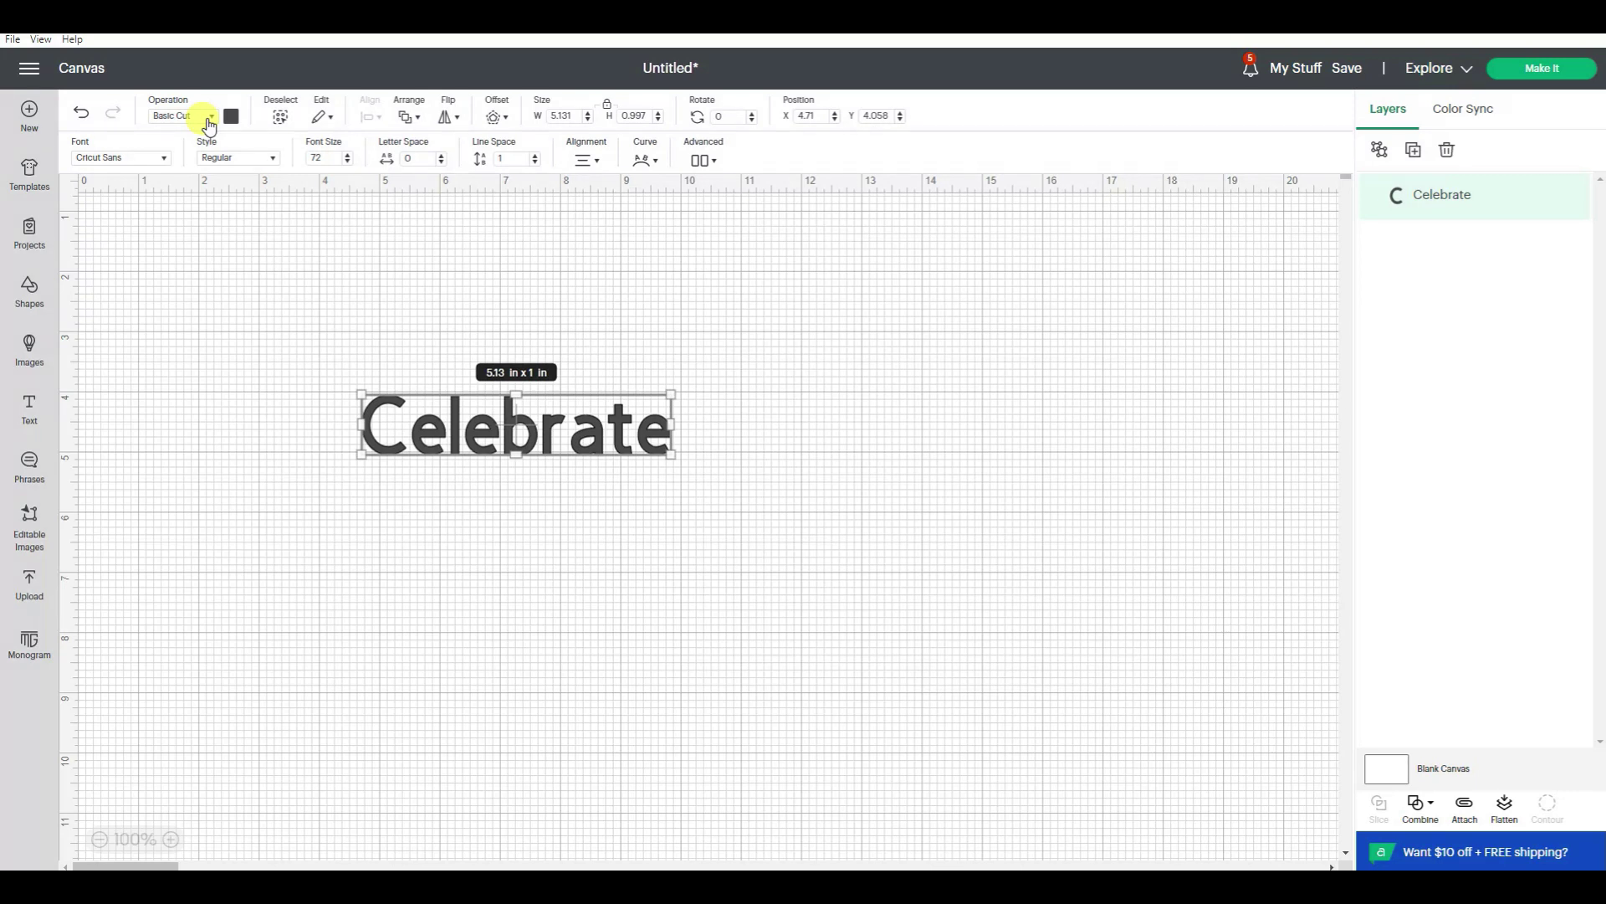
# - Show the Cut and Draw operation options for the Celebrate text
pyautogui.click(210, 121)
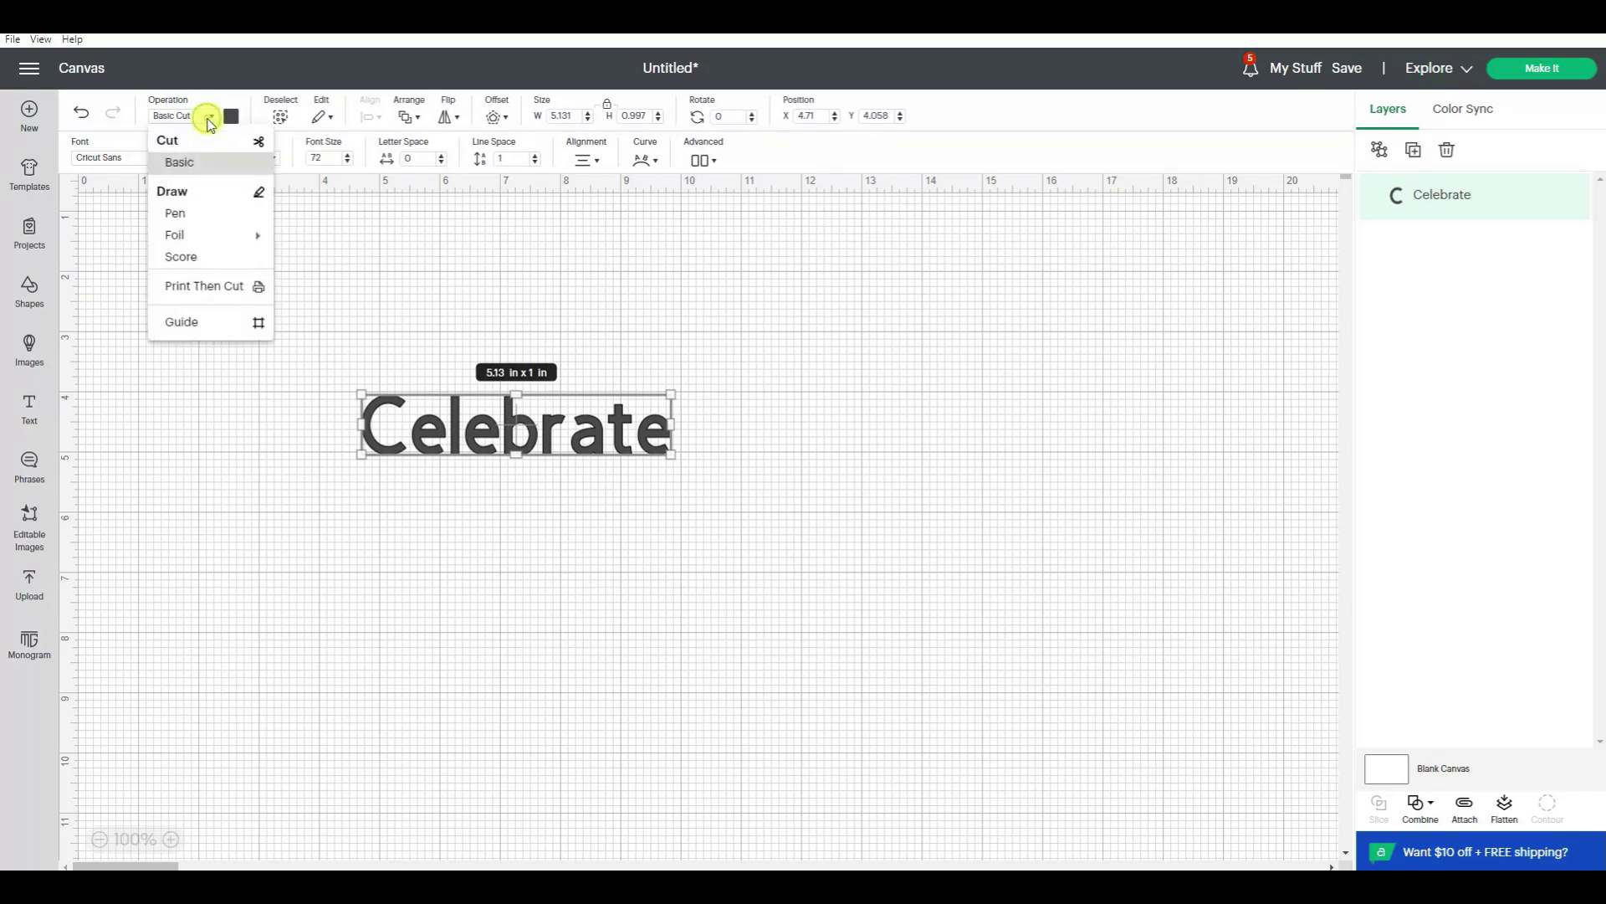
# - Switch Celebrate to the Draw Pen operation and move it right to X 6.391, Y 4.294
pyautogui.click(181, 221)
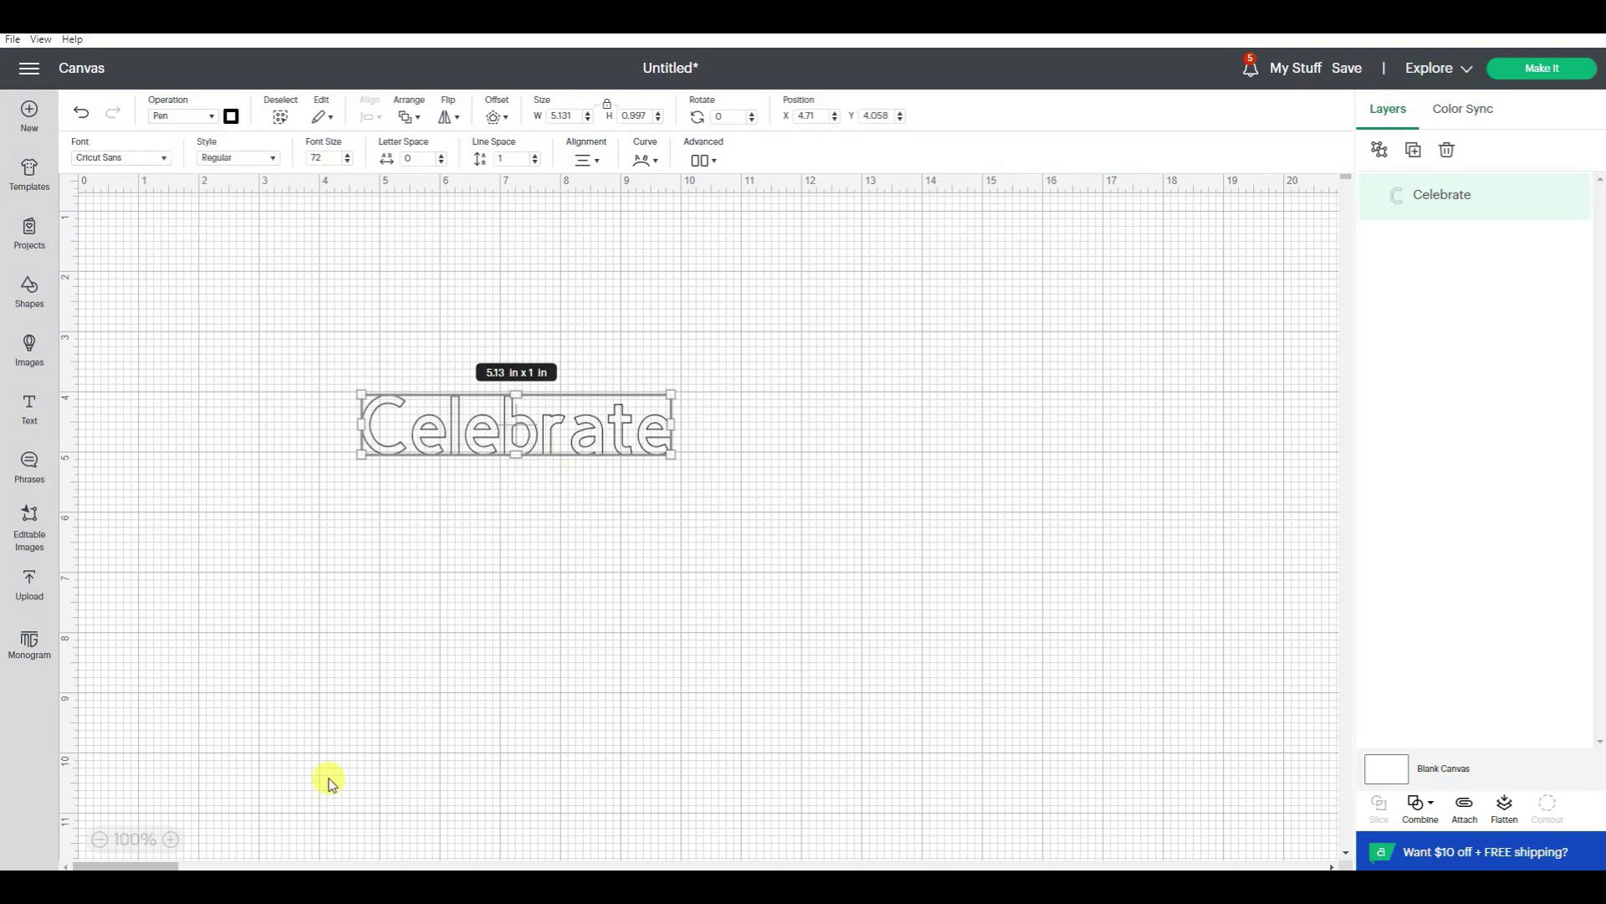
pyautogui.click(170, 839)
pyautogui.click(171, 839)
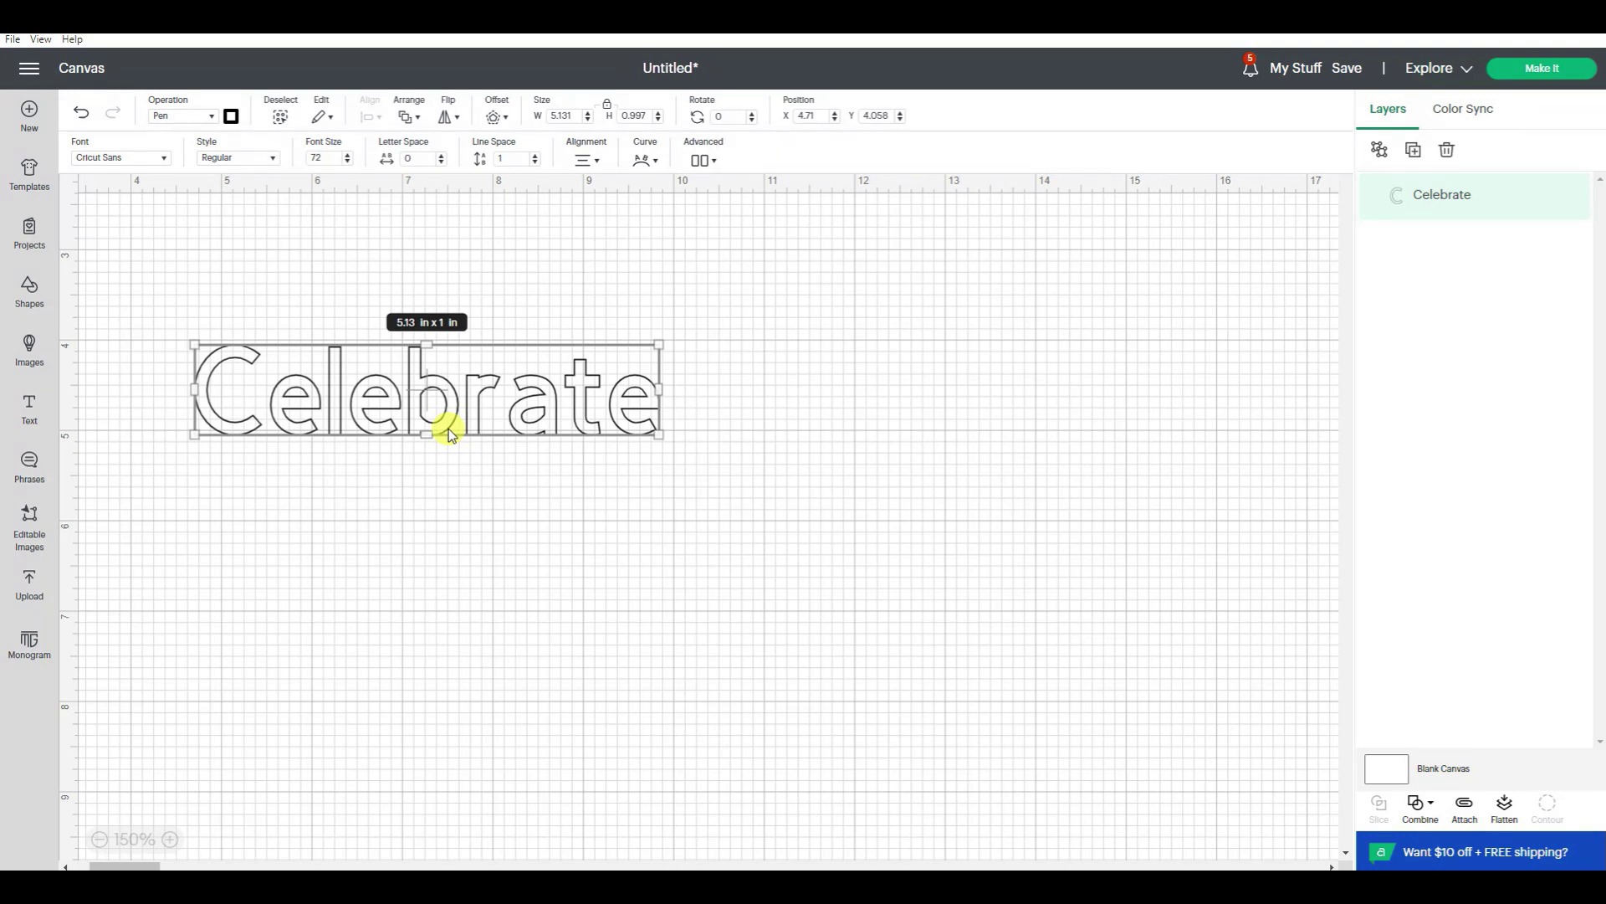
pyautogui.moveTo(448, 428); pyautogui.dragTo(610, 435)
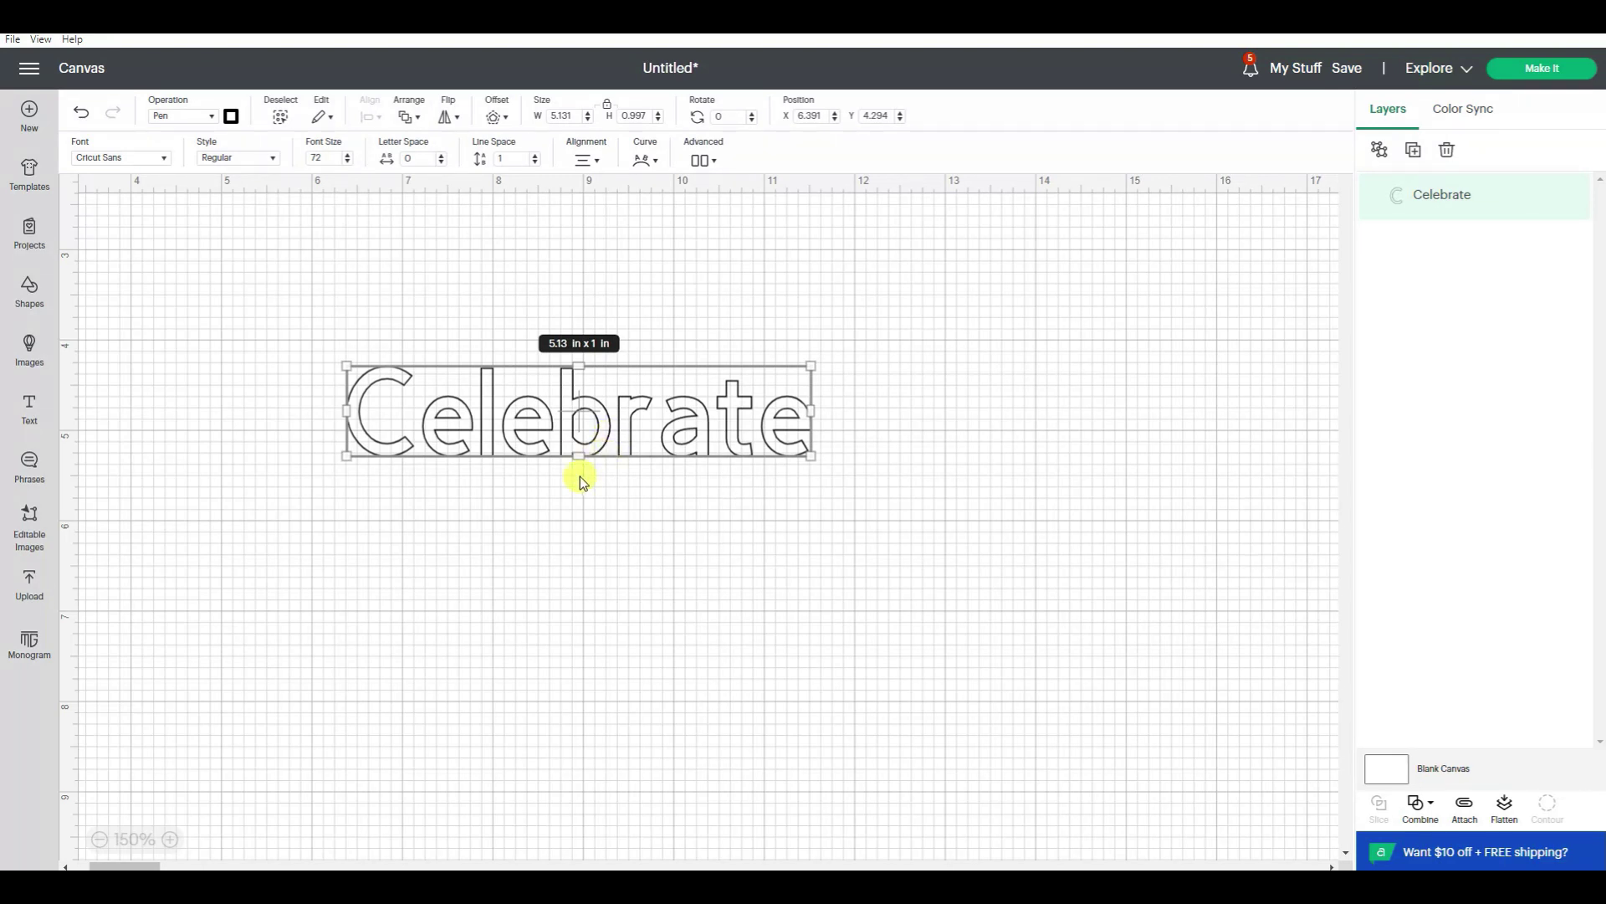
pyautogui.click(256, 164)
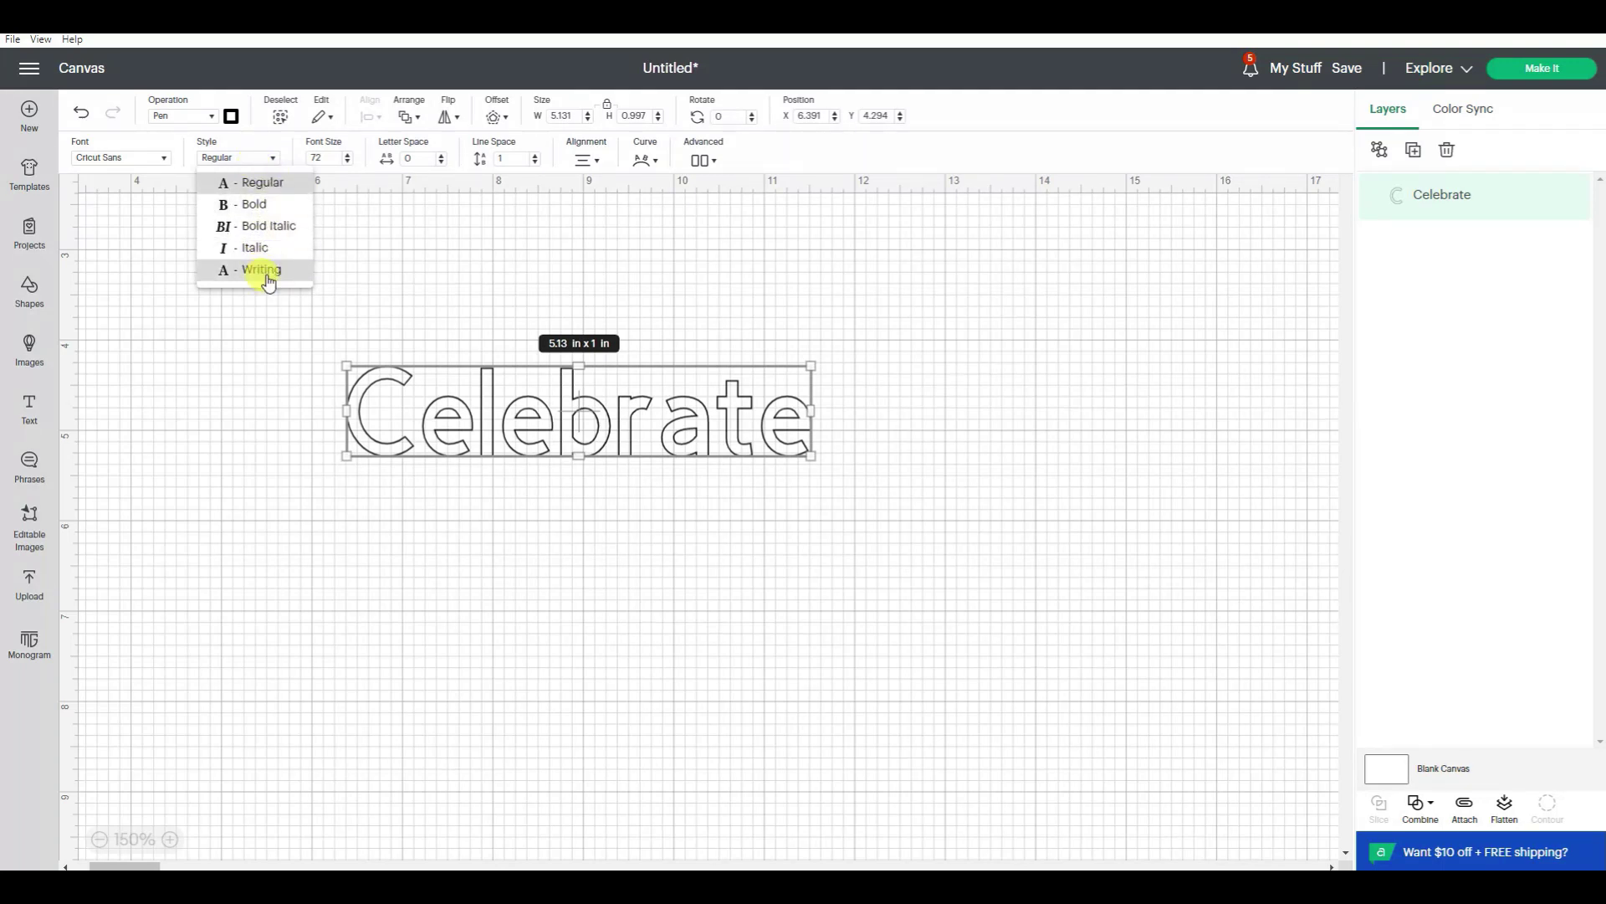
# - Duplicate Celebrate, place the copy below at X 6.317, Y 5.859, and give it Writing style
pyautogui.rightClick(598, 426)
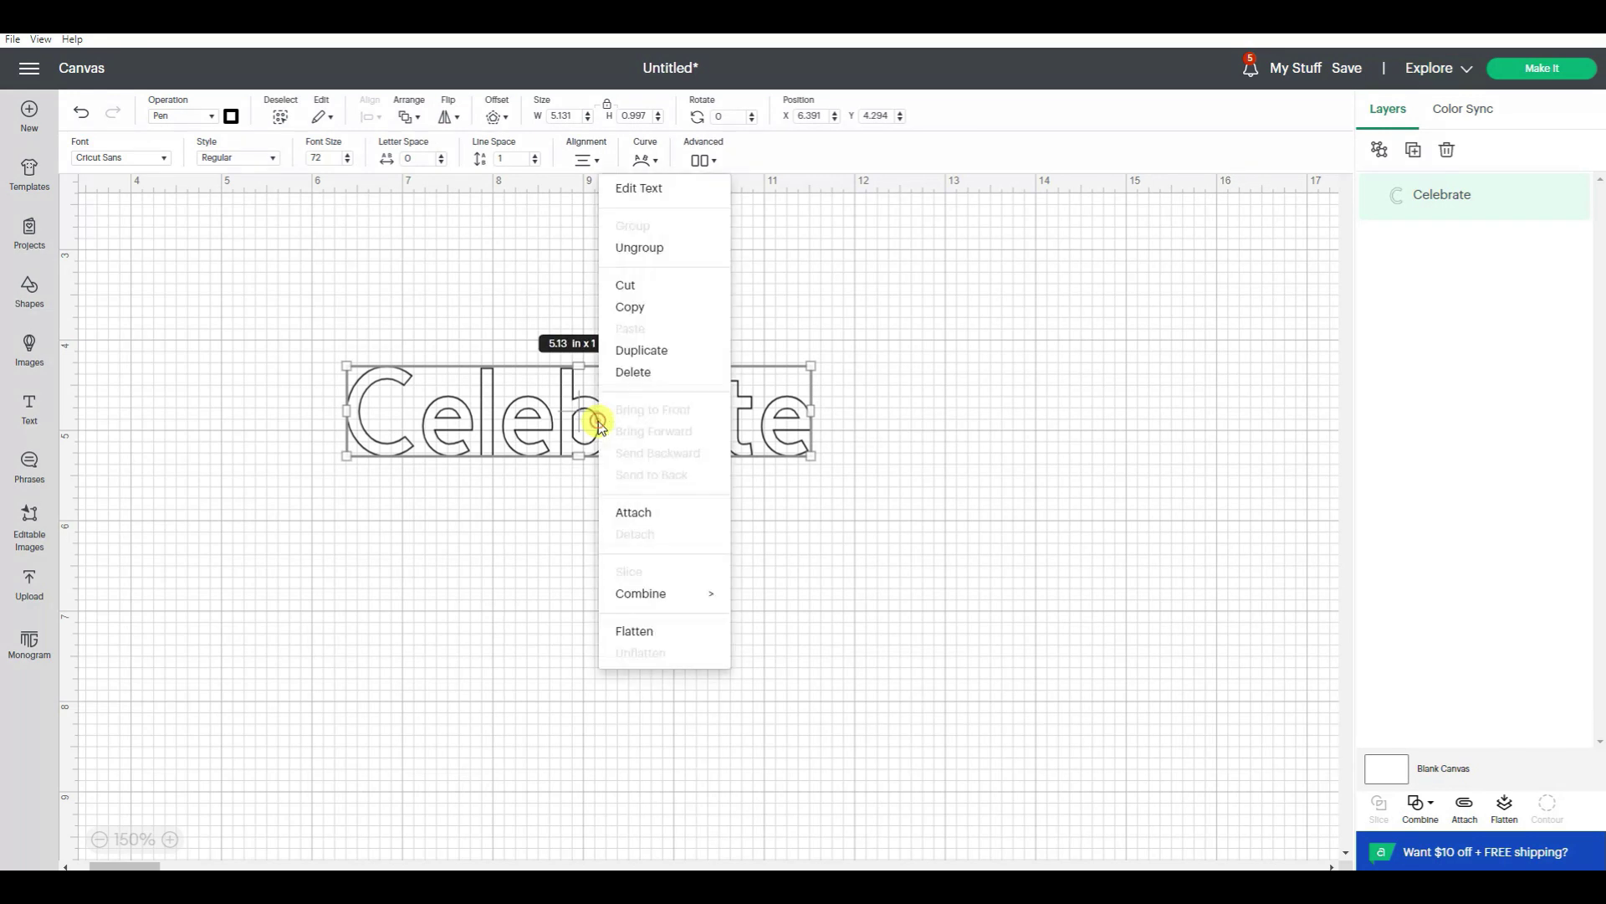
pyautogui.click(617, 348)
pyautogui.moveTo(412, 258); pyautogui.dragTo(633, 577)
pyautogui.click(234, 158)
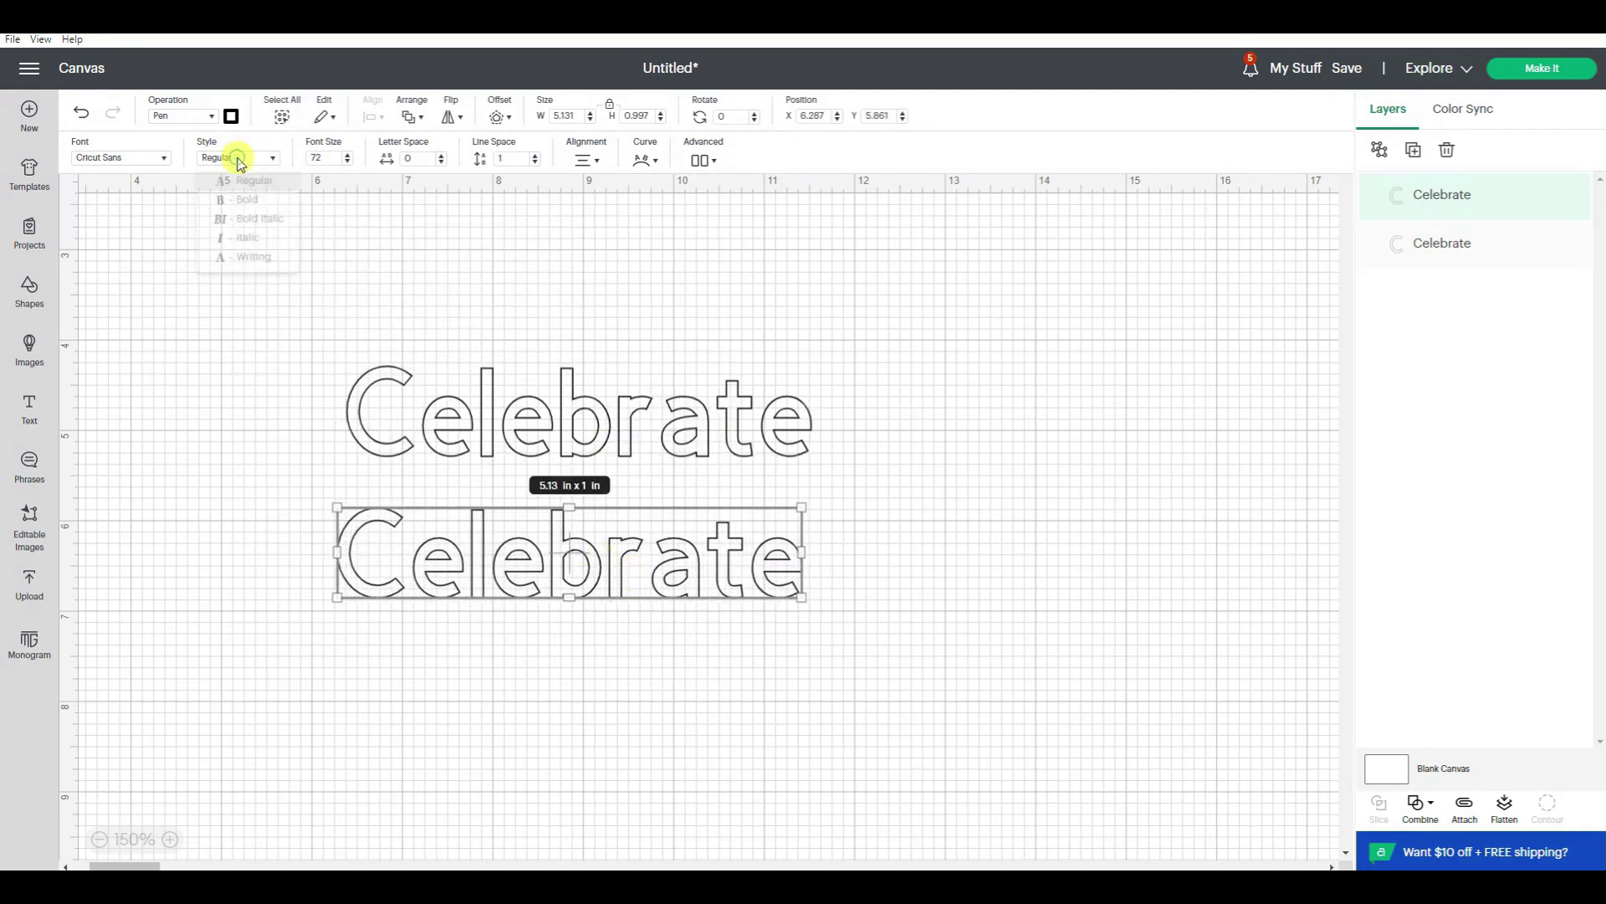
pyautogui.click(255, 268)
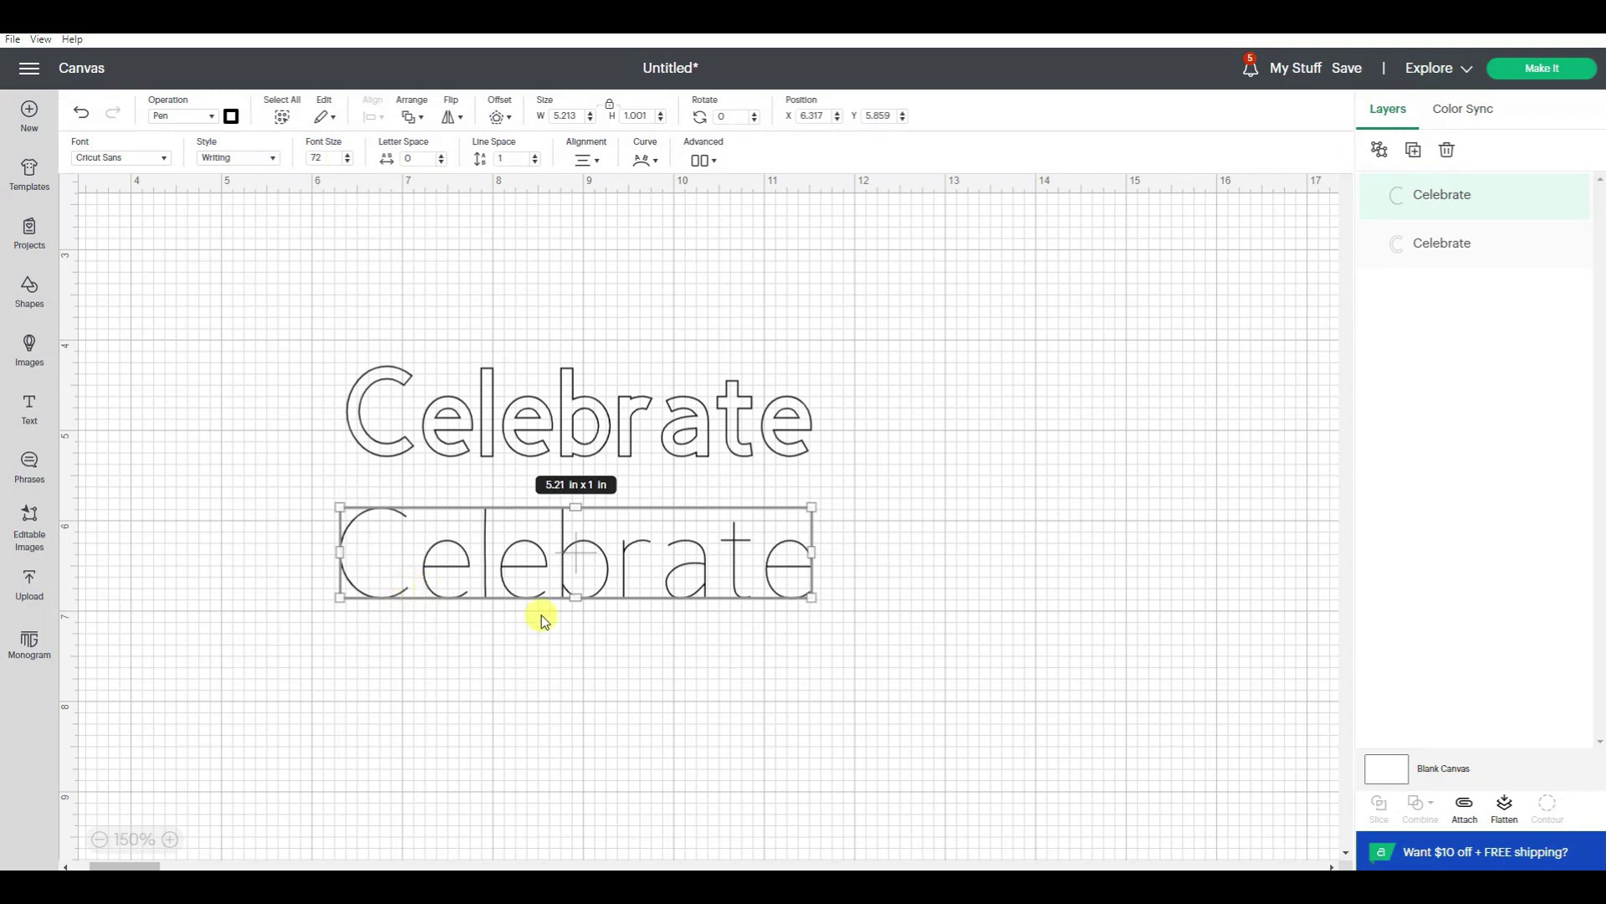
# - Compare the original and Writing-style Celebrate layers by selecting each in turn
pyautogui.click(836, 692)
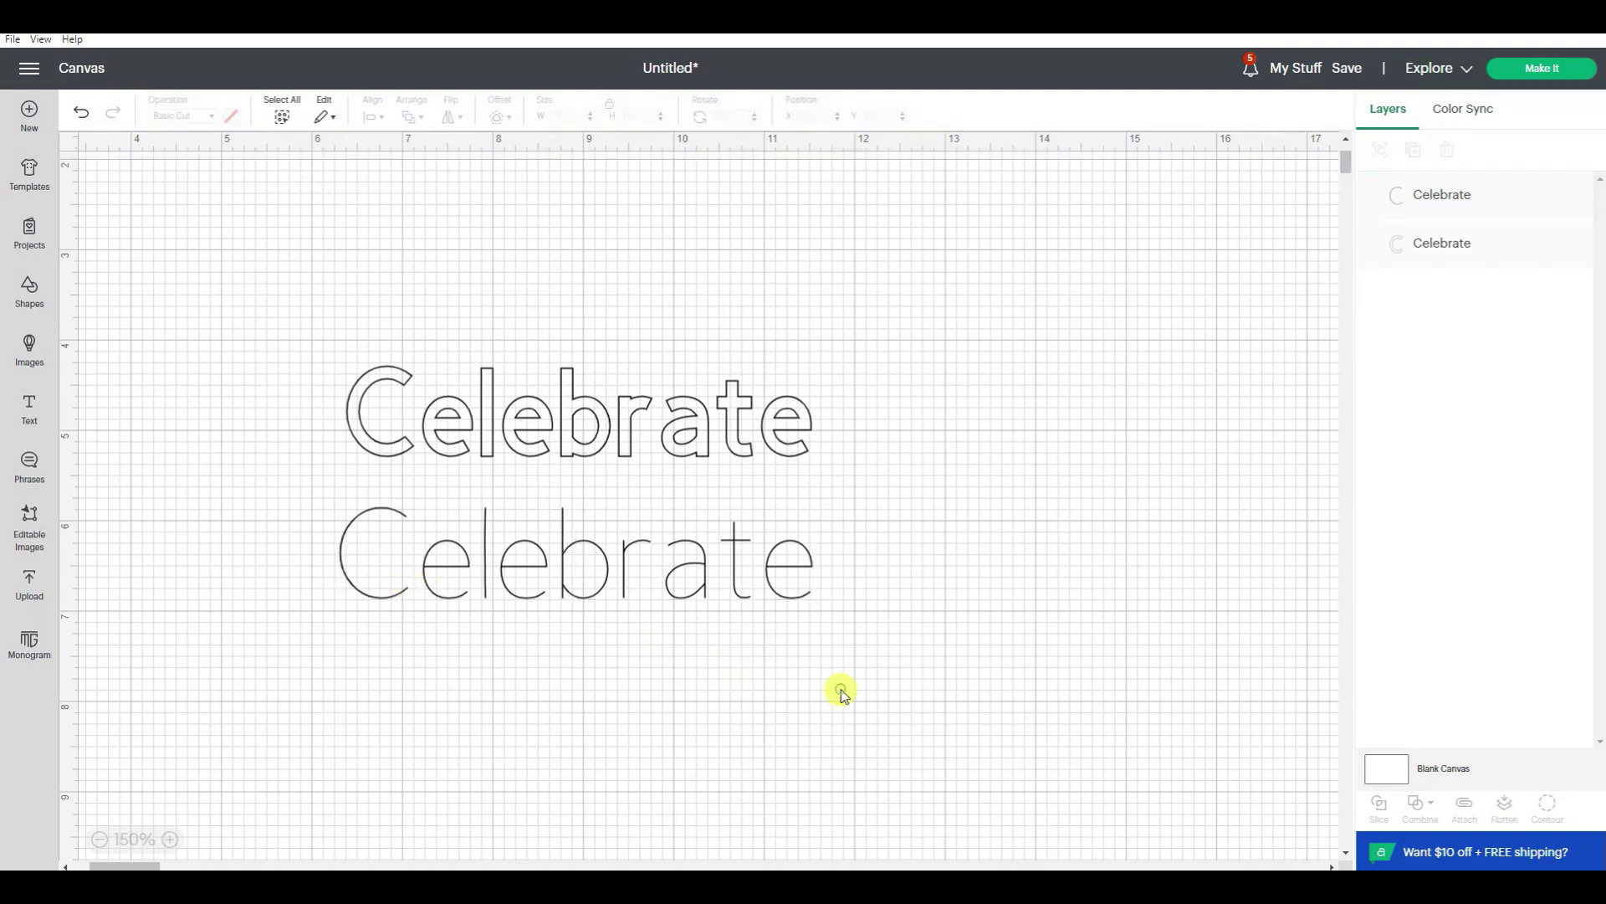
pyautogui.click(790, 452)
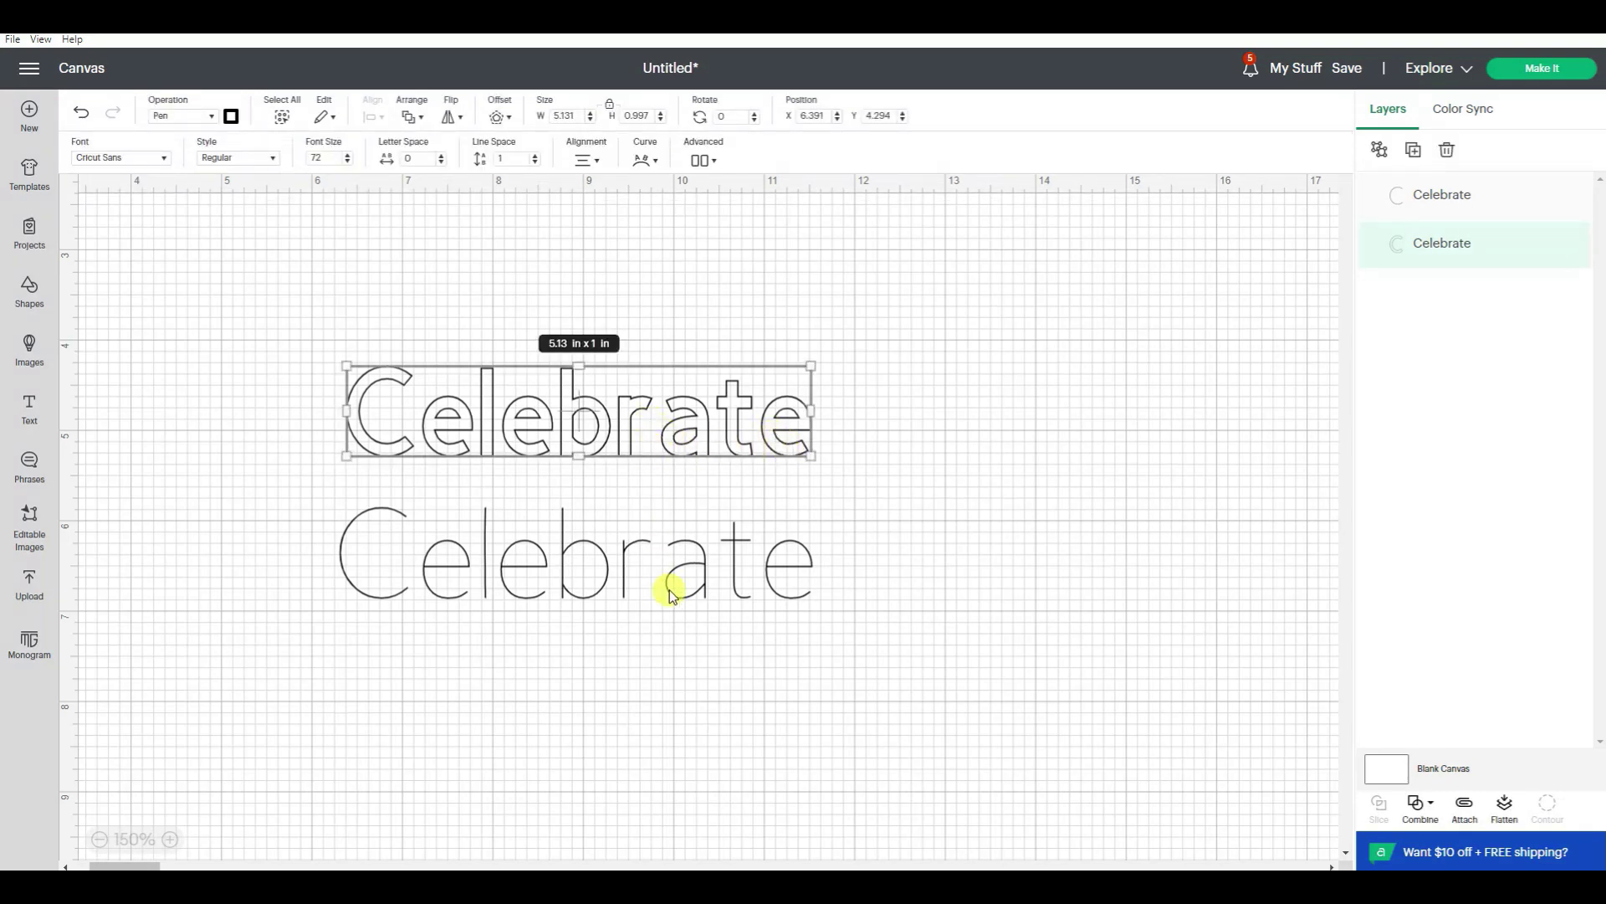
pyautogui.click(688, 619)
pyautogui.click(675, 574)
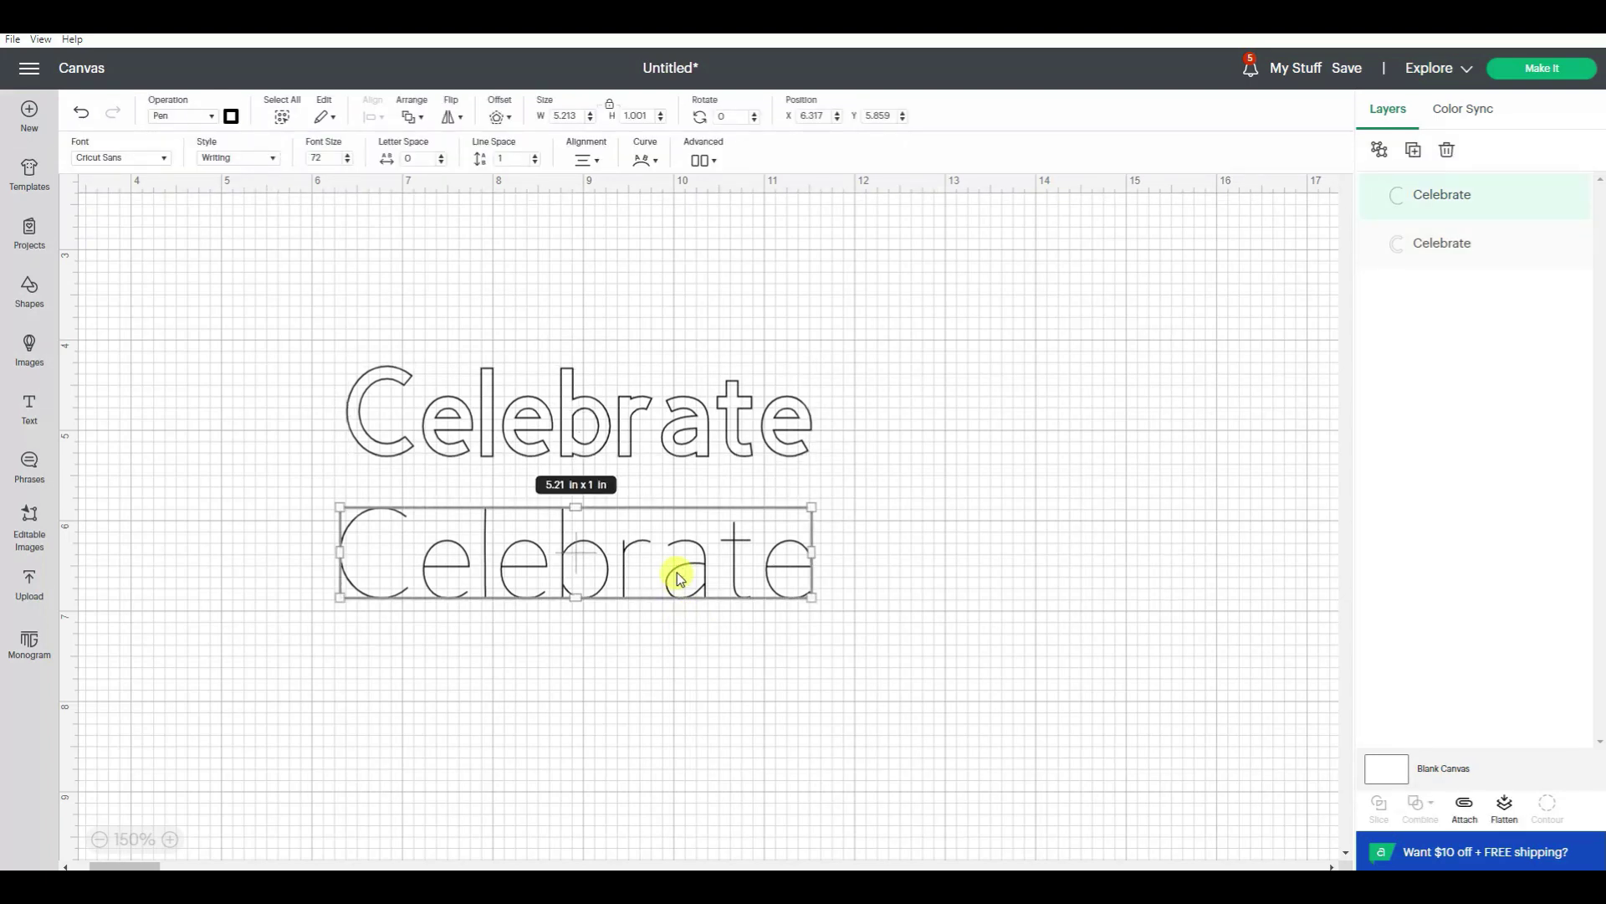
pyautogui.click(716, 442)
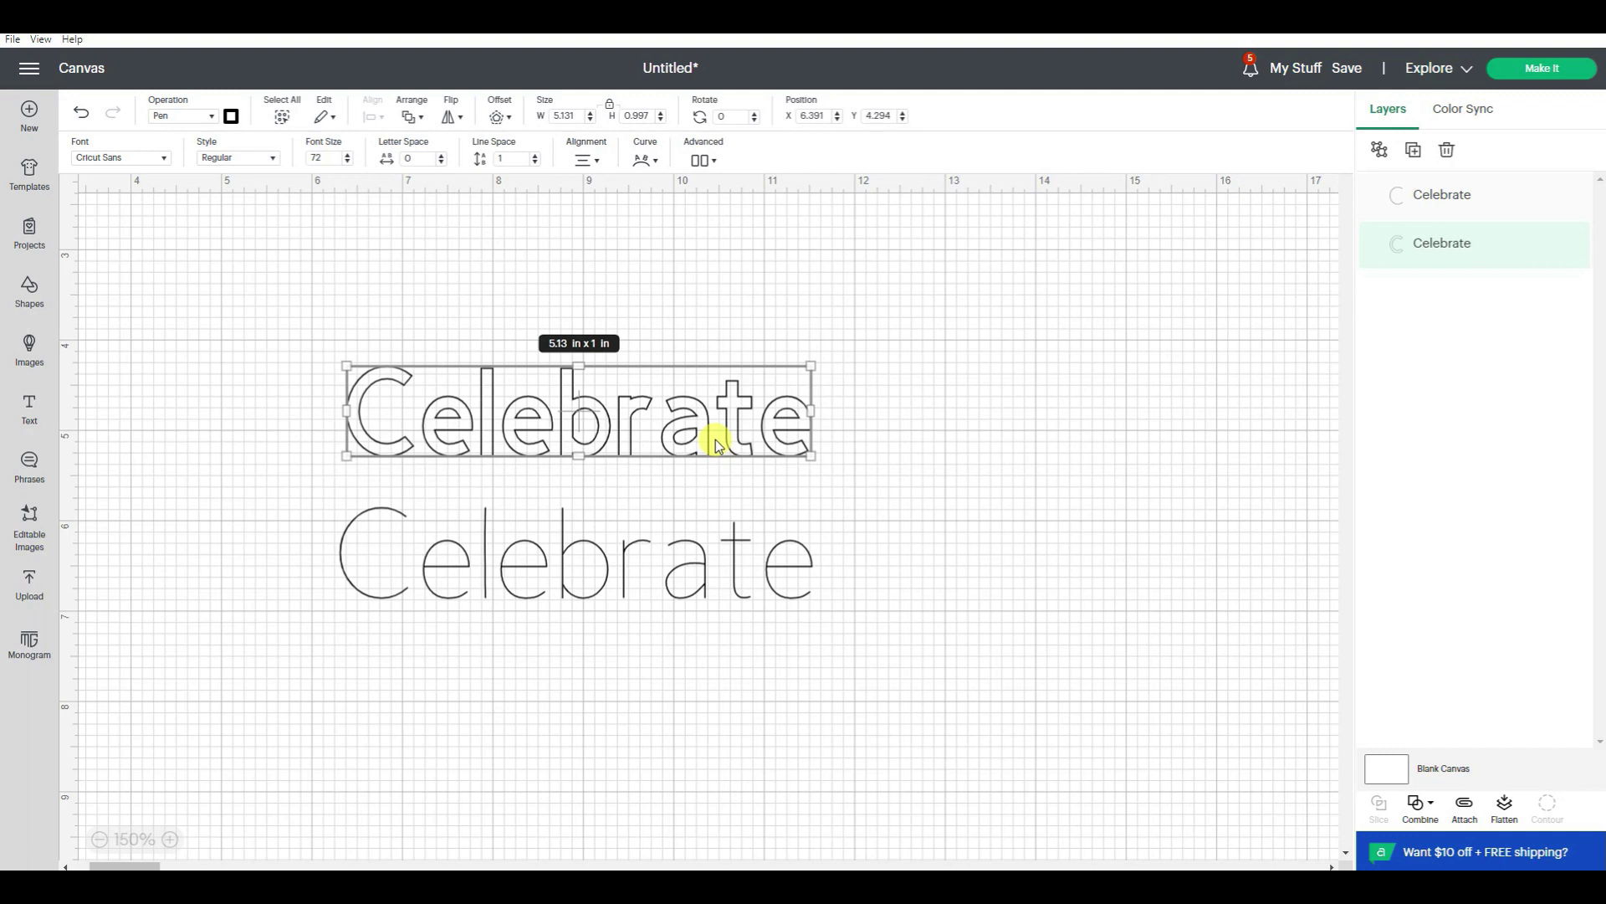
pyautogui.click(636, 579)
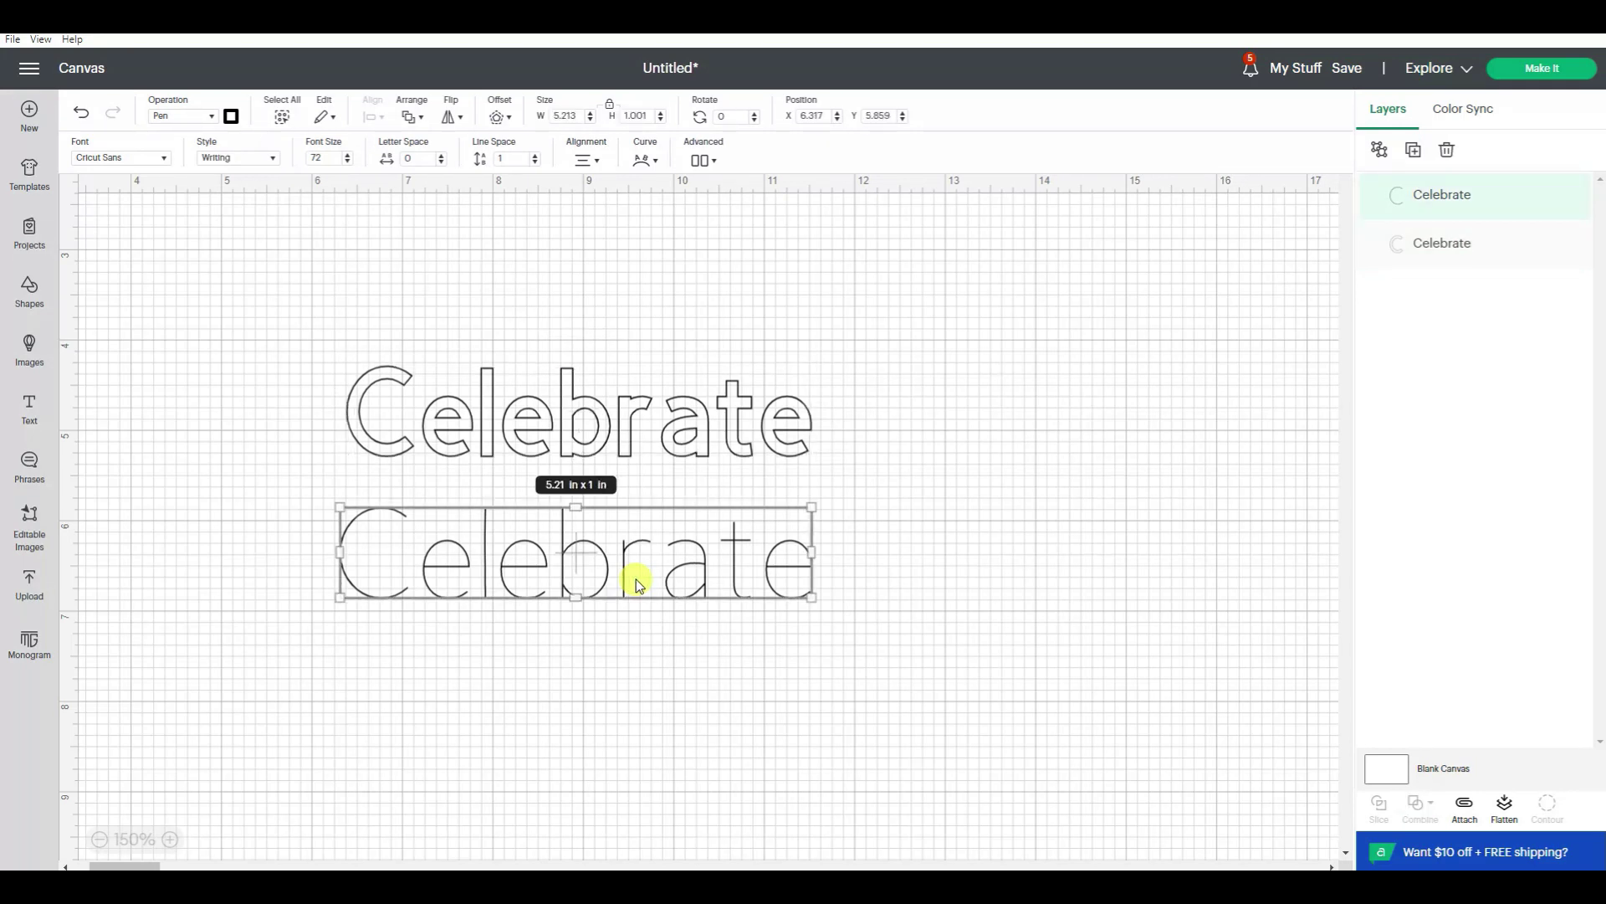
# - Delete the Writing-style copy, preview Offset without applying it, and reselect celebrate
pyautogui.press('Delete')
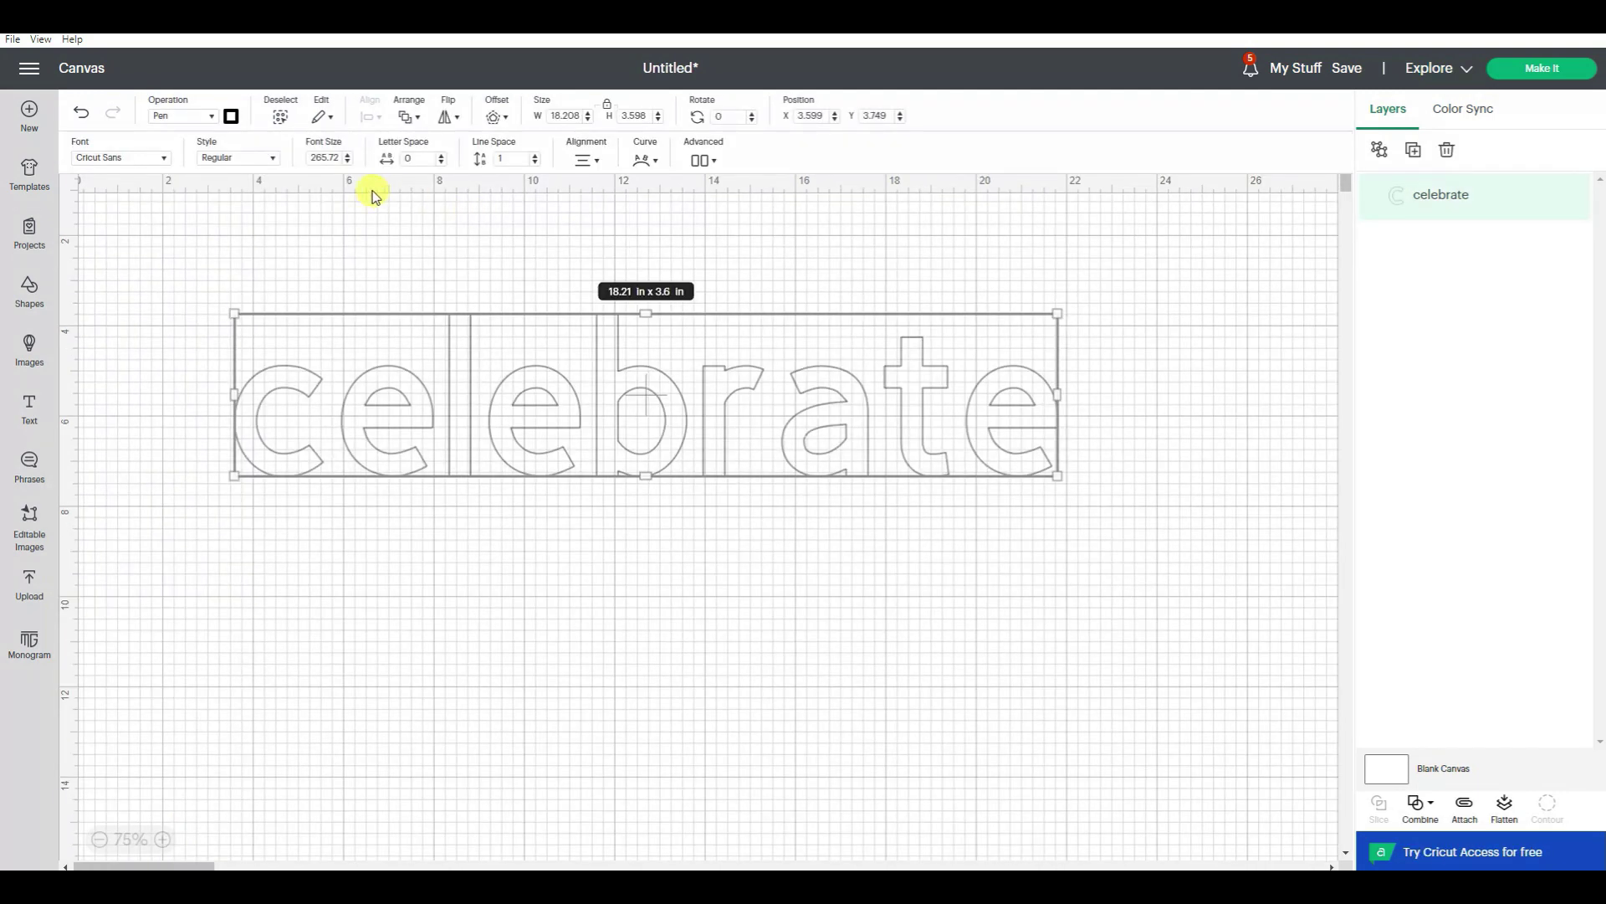
pyautogui.click(497, 116)
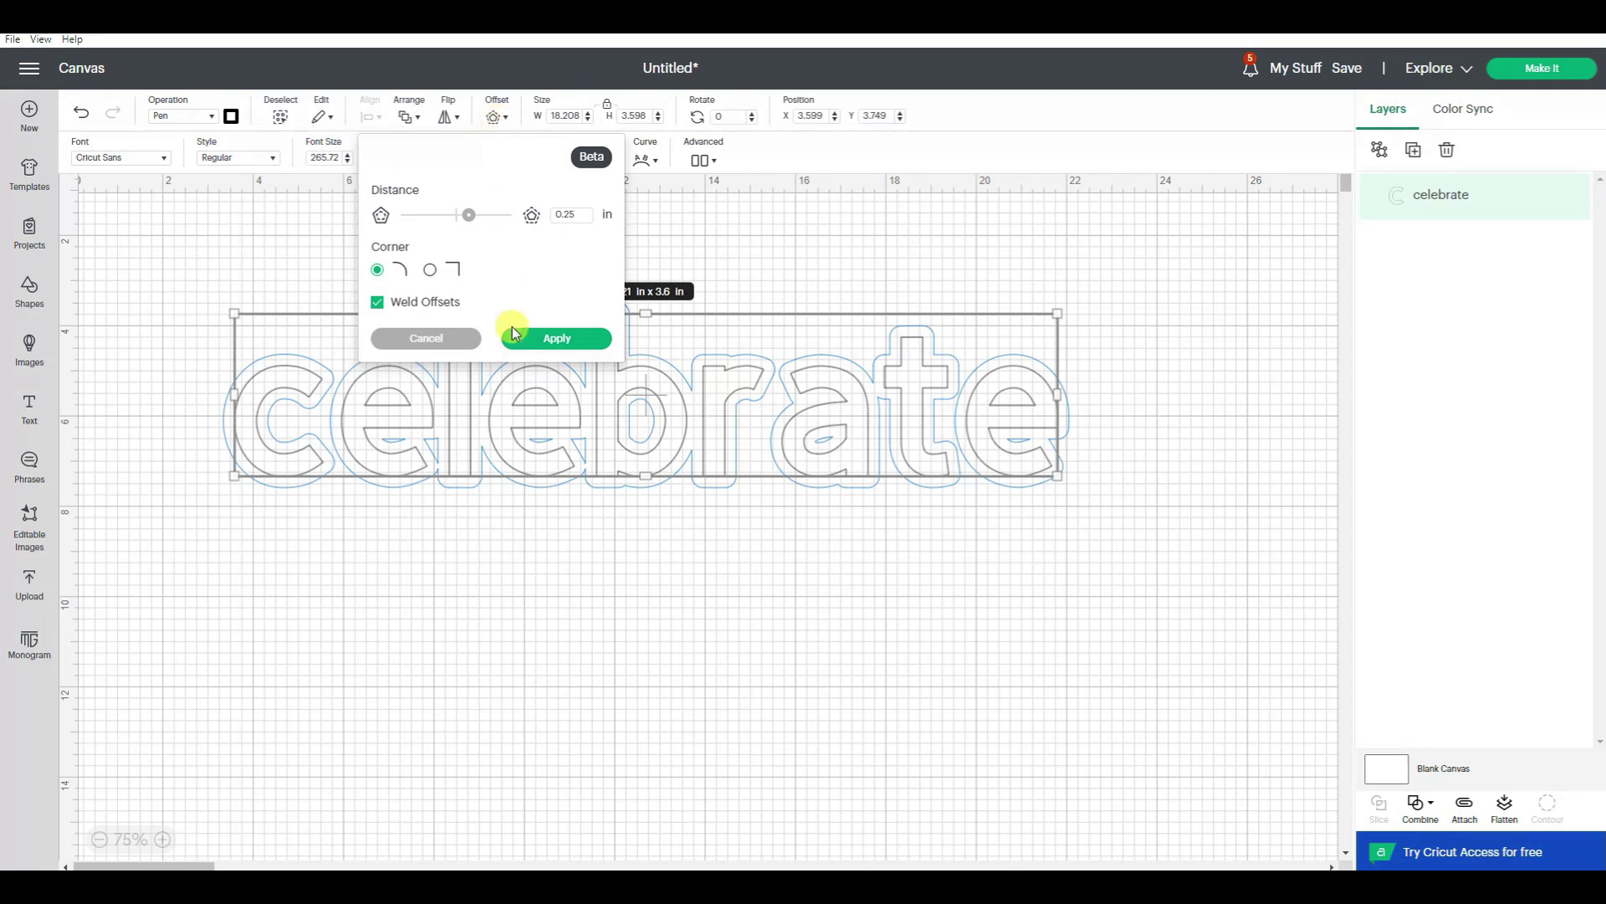
pyautogui.click(975, 249)
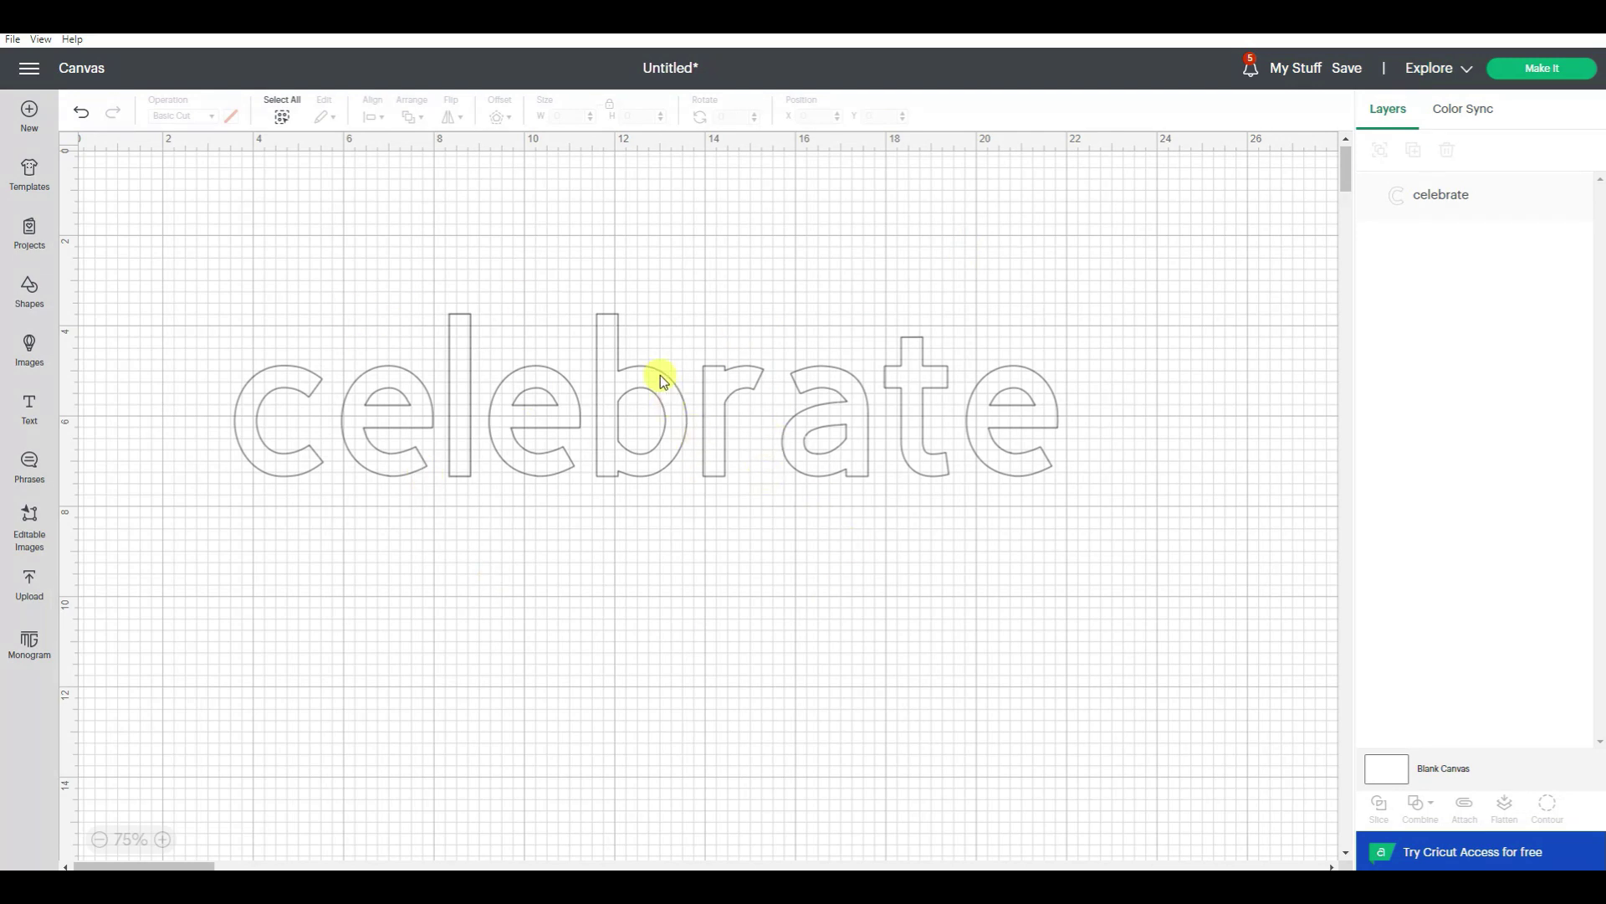
pyautogui.click(657, 468)
# - Switch celebrate back to Basic Cut and colour it light grey
pyautogui.click(201, 124)
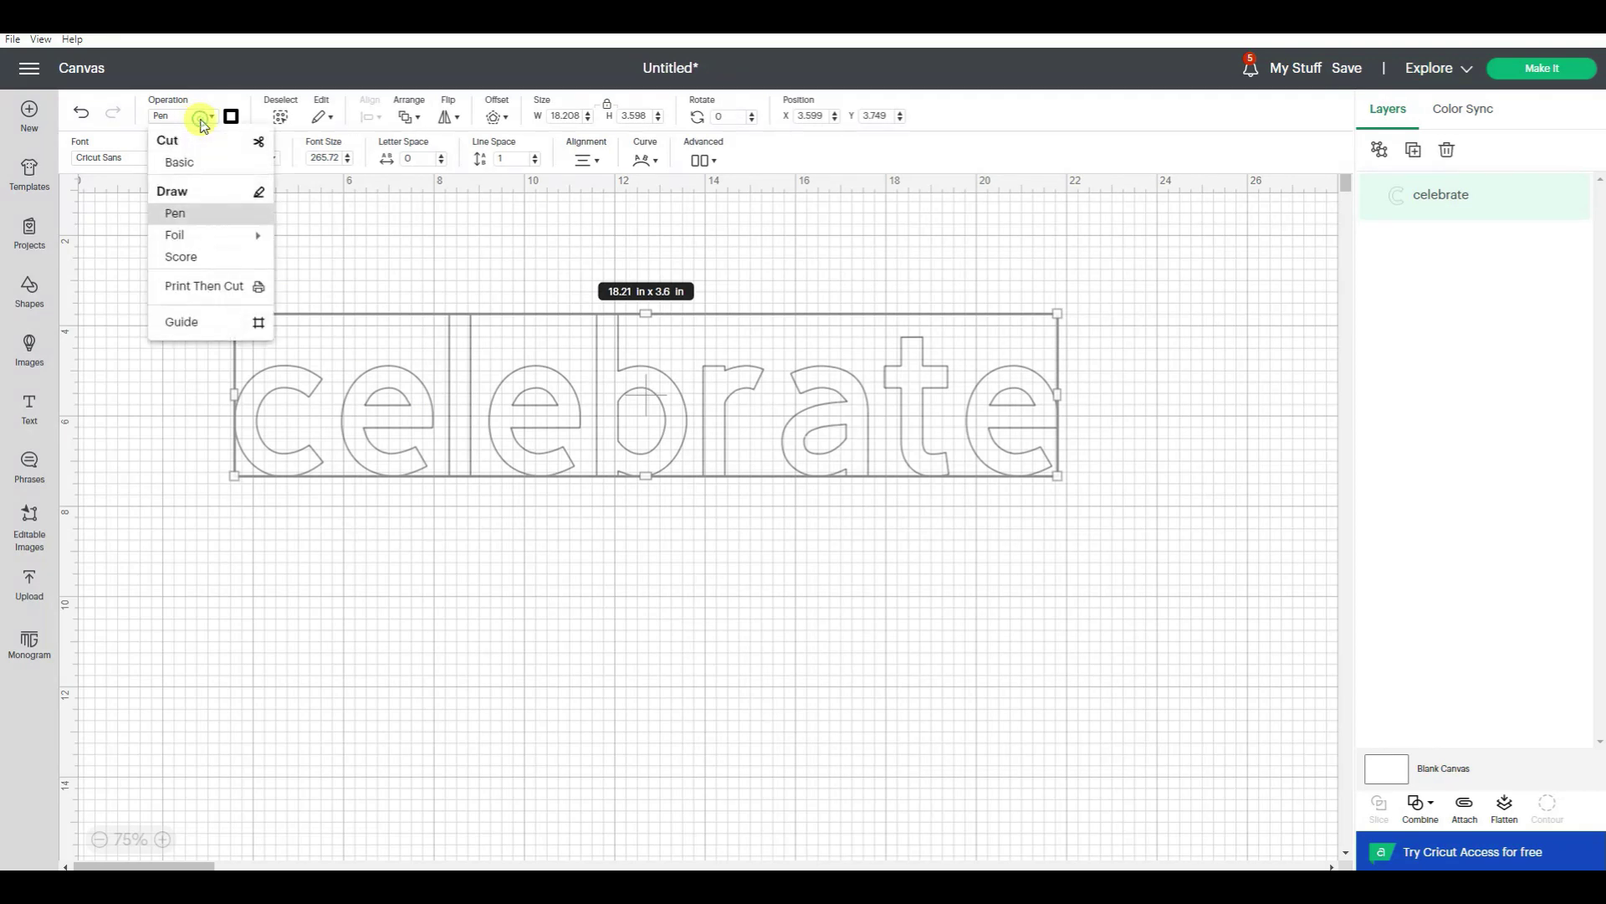
pyautogui.click(193, 161)
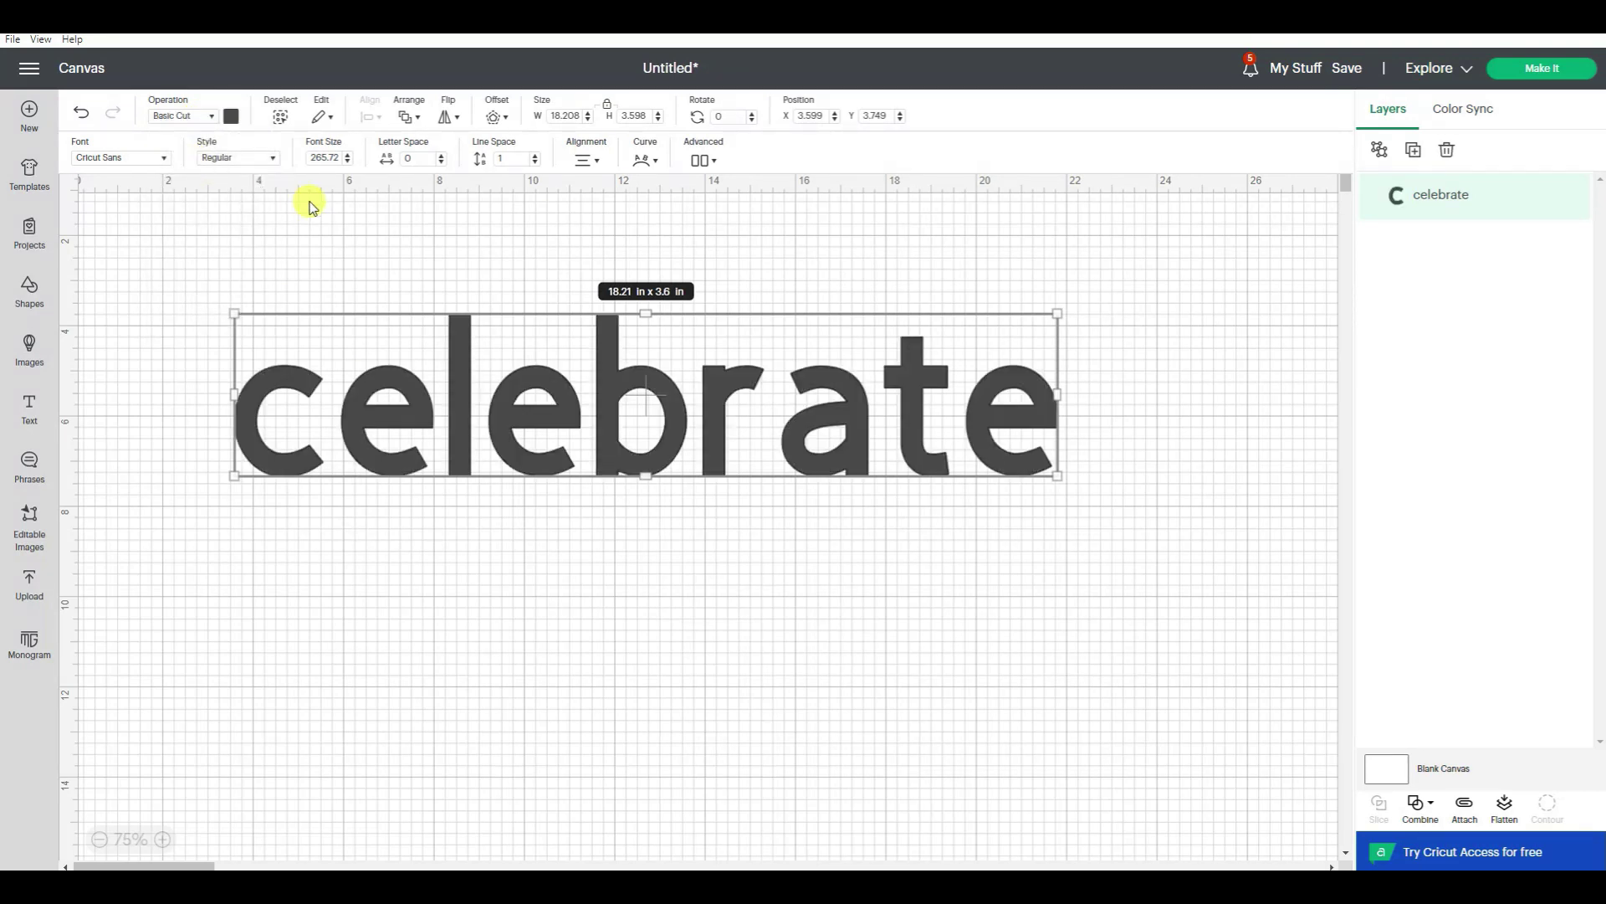
pyautogui.click(232, 118)
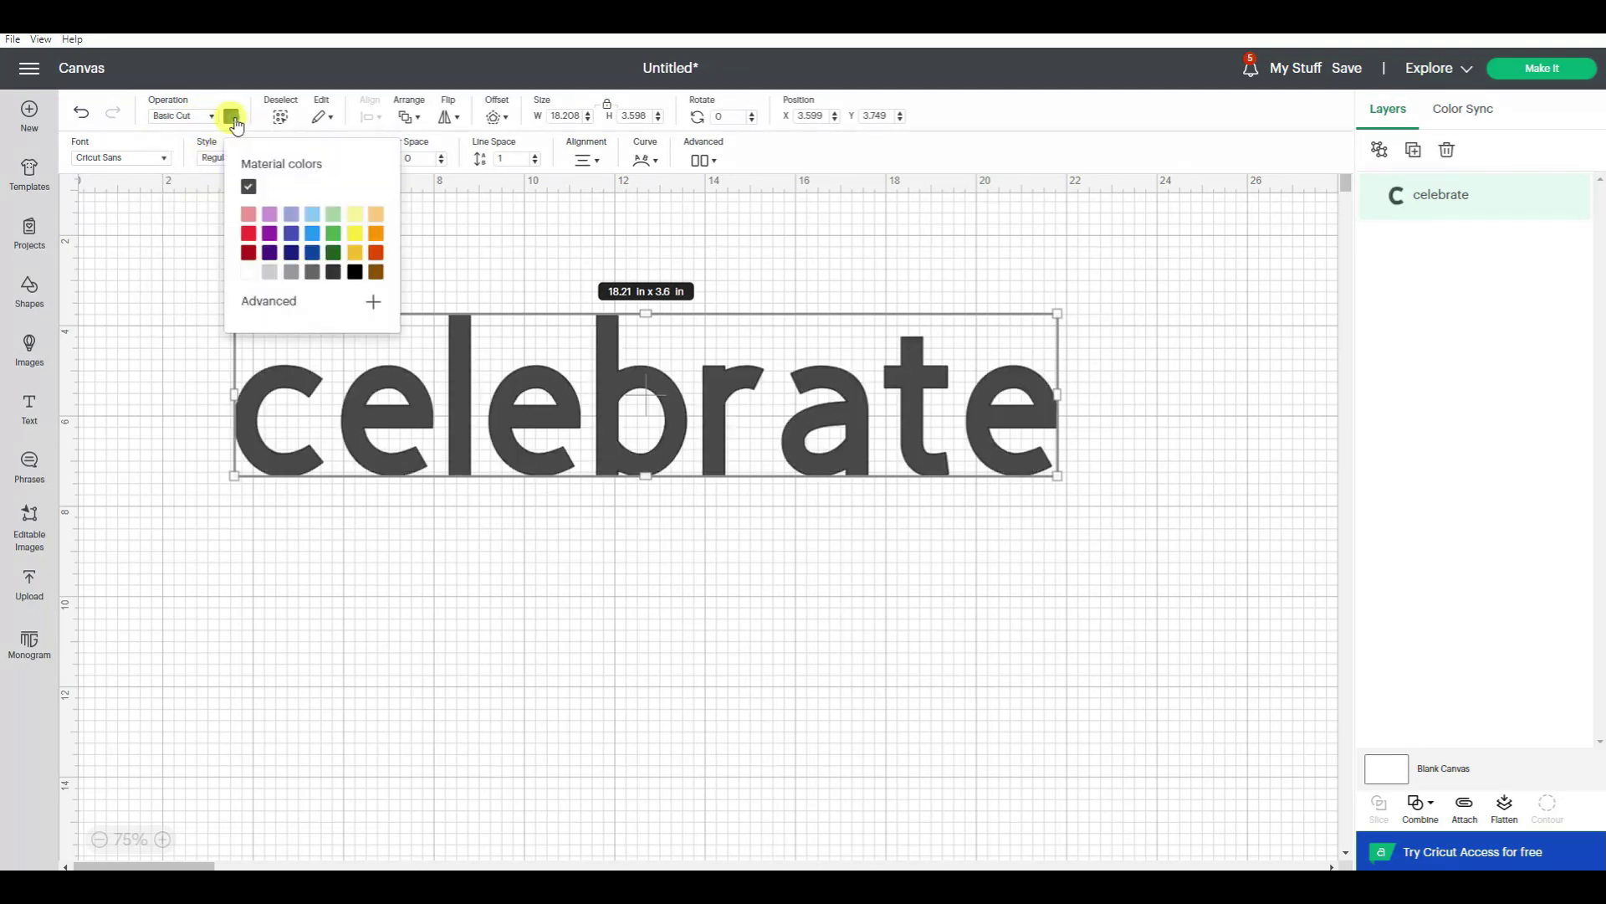
pyautogui.click(270, 272)
pyautogui.click(455, 239)
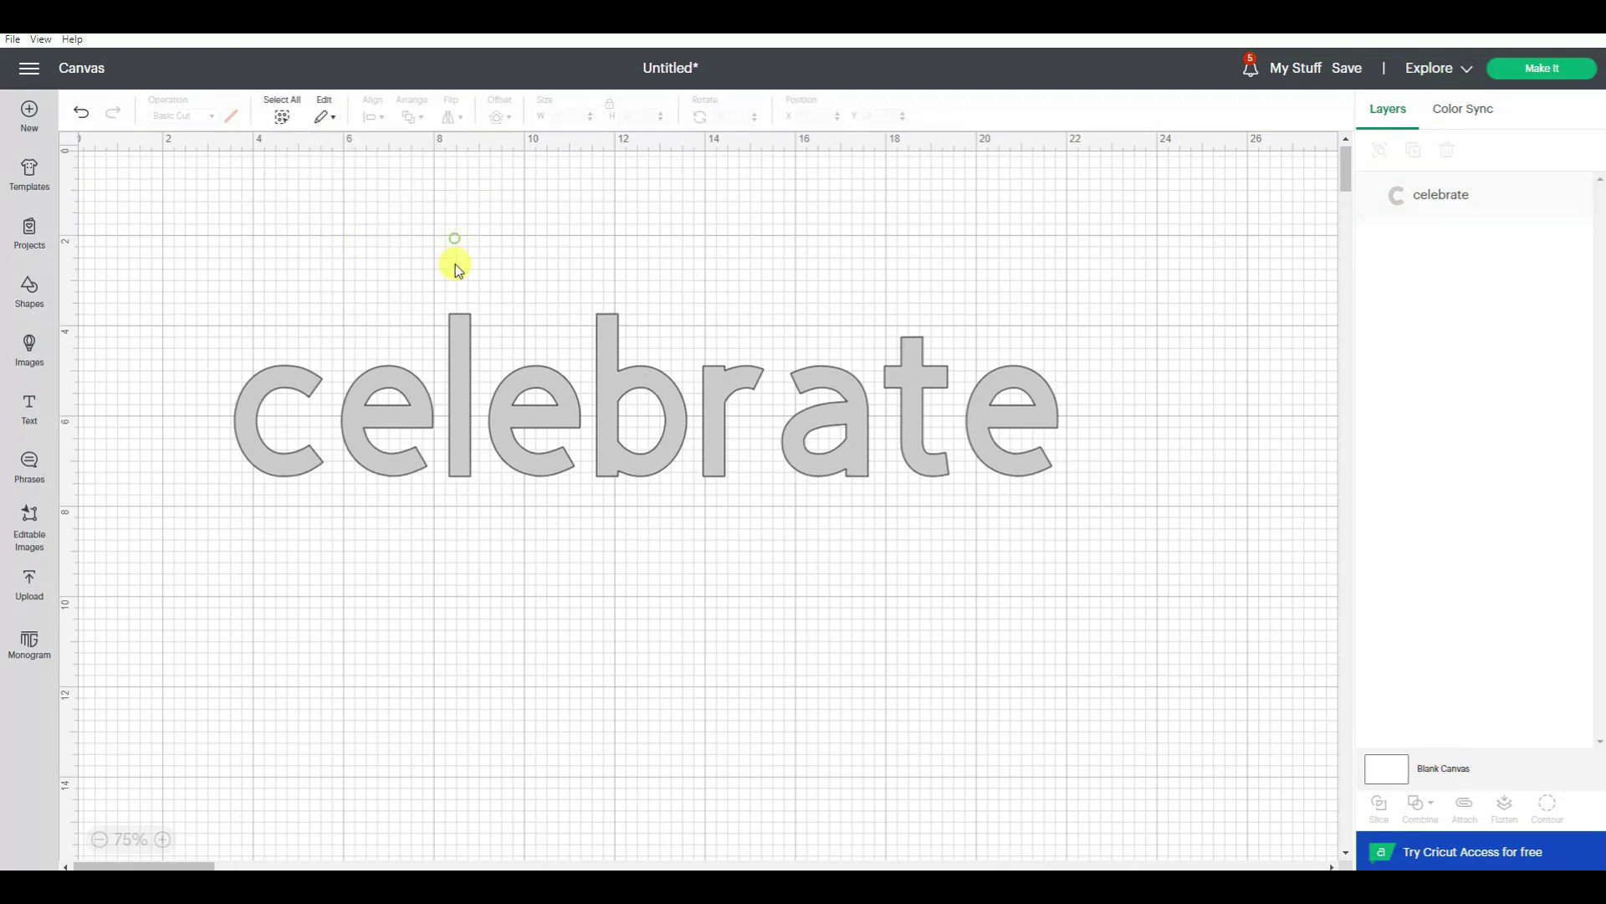
# - Apply a -0.097 in inset offset to celebrate
pyautogui.click(449, 395)
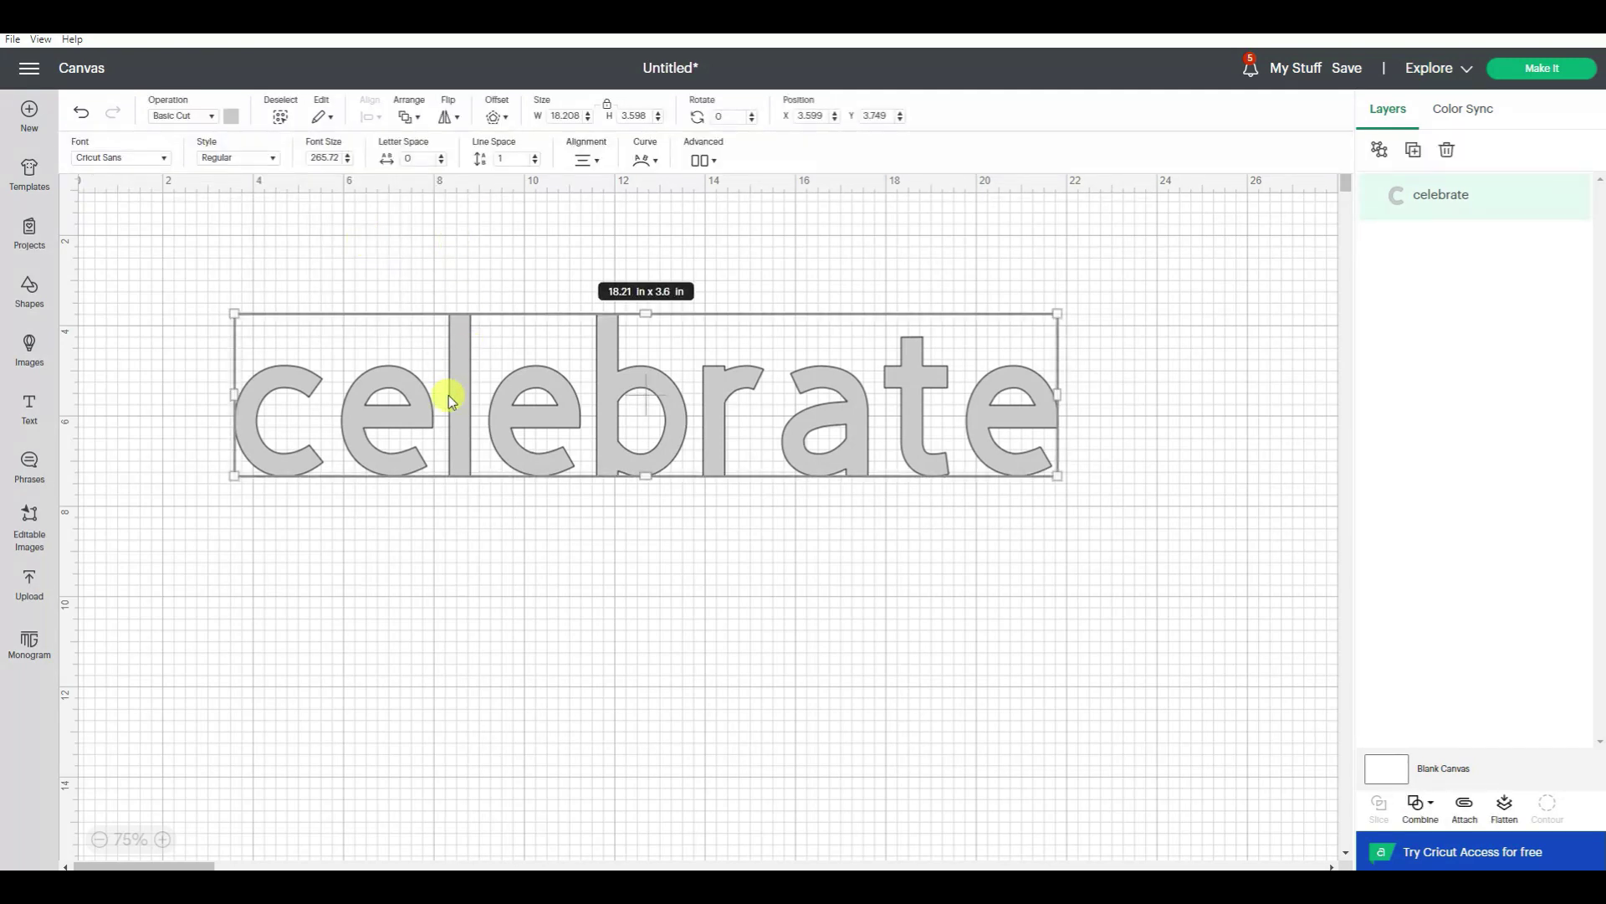
pyautogui.click(496, 116)
pyautogui.moveTo(483, 227); pyautogui.dragTo(450, 220)
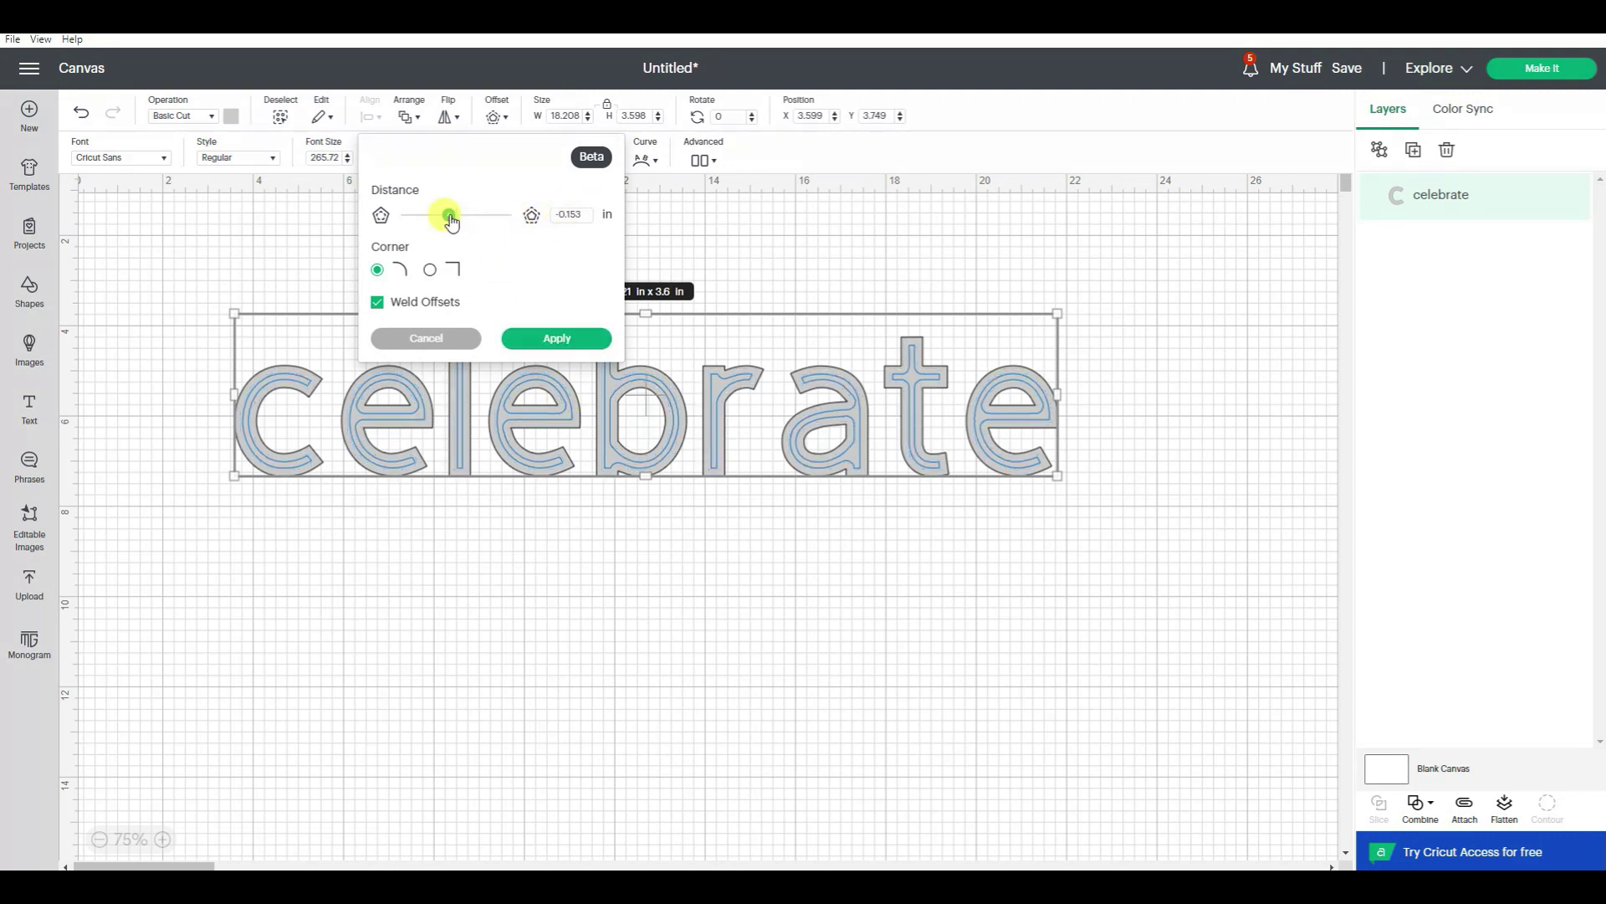
pyautogui.moveTo(452, 221); pyautogui.dragTo(456, 221)
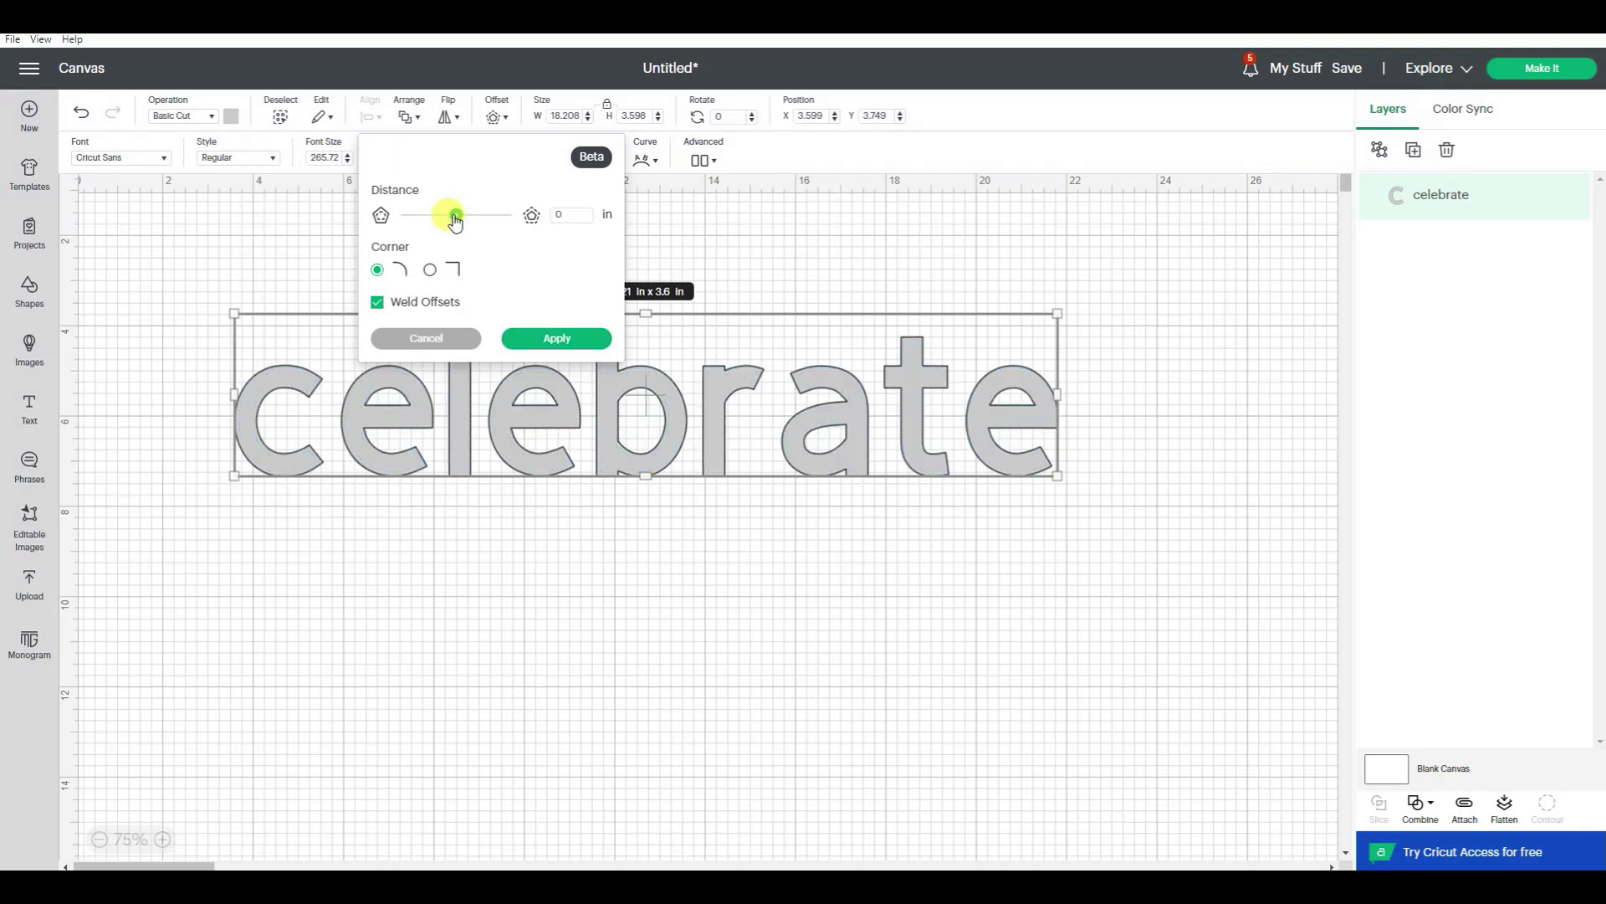
pyautogui.moveTo(456, 221); pyautogui.dragTo(454, 221)
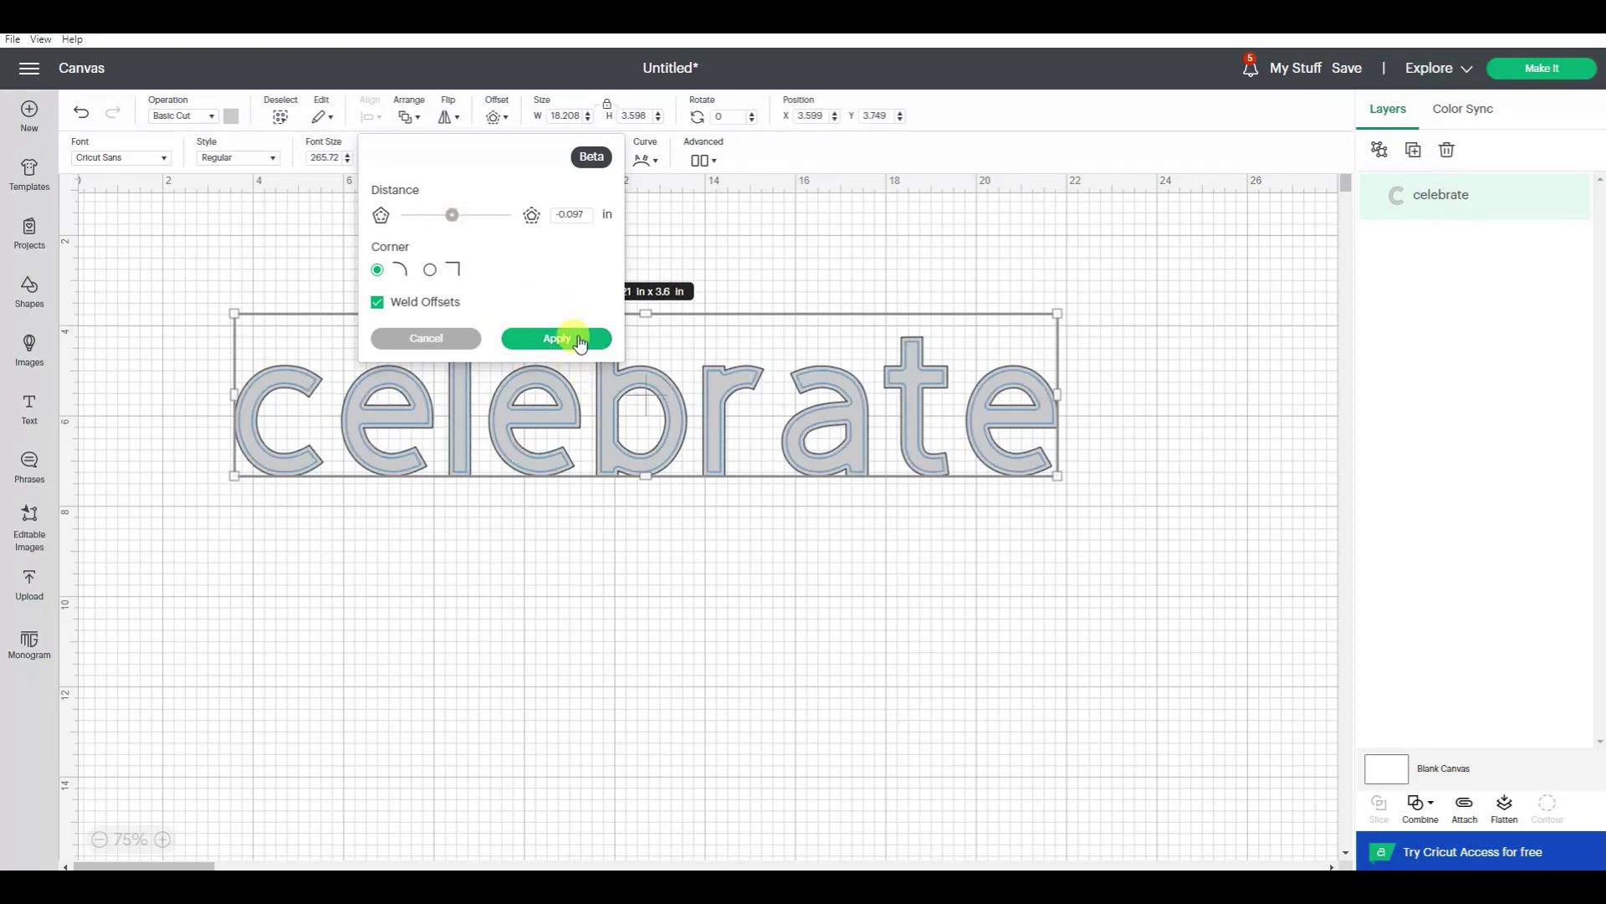
pyautogui.click(579, 342)
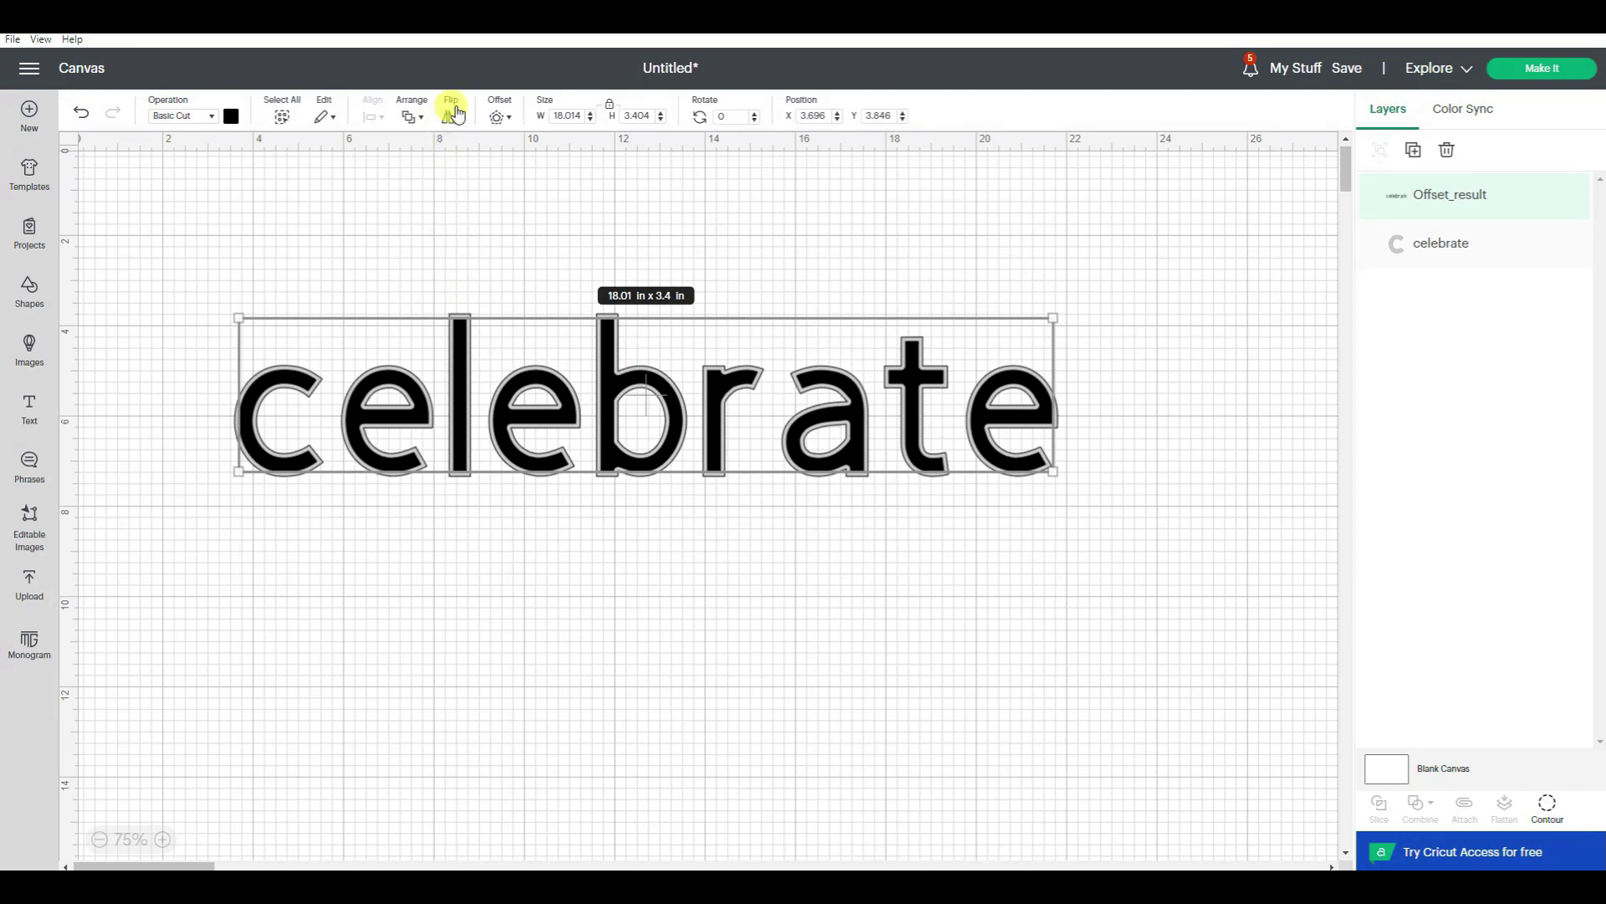
# - Apply another -0.097 in inset, creating a second Offset_result layer 17.82 in by 3.209 in
pyautogui.click(501, 117)
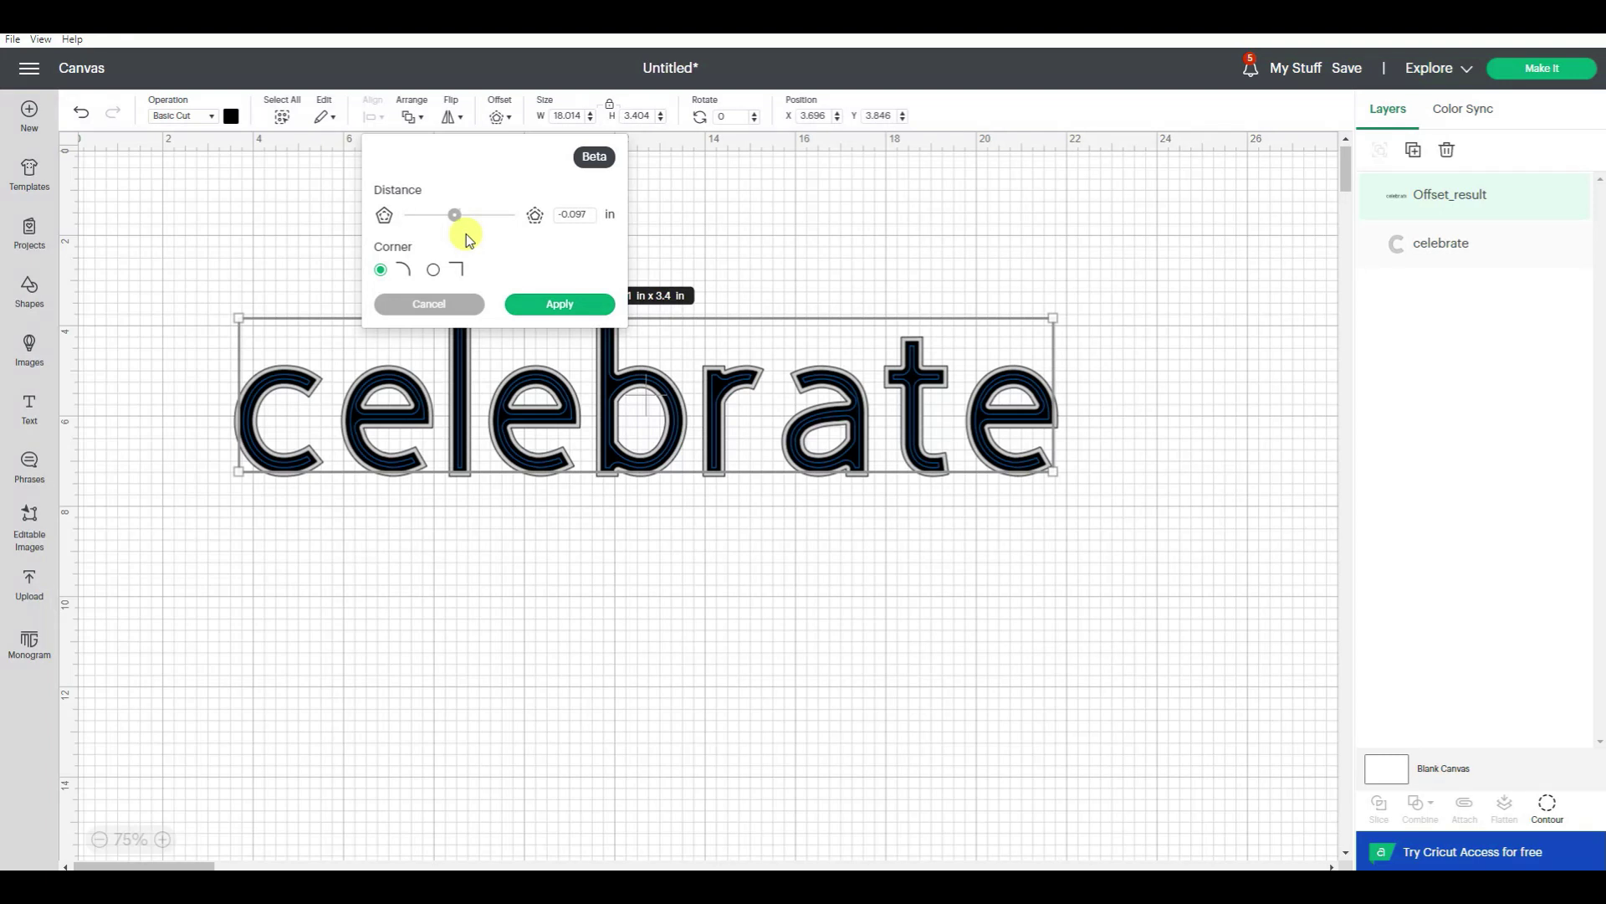
pyautogui.click(583, 306)
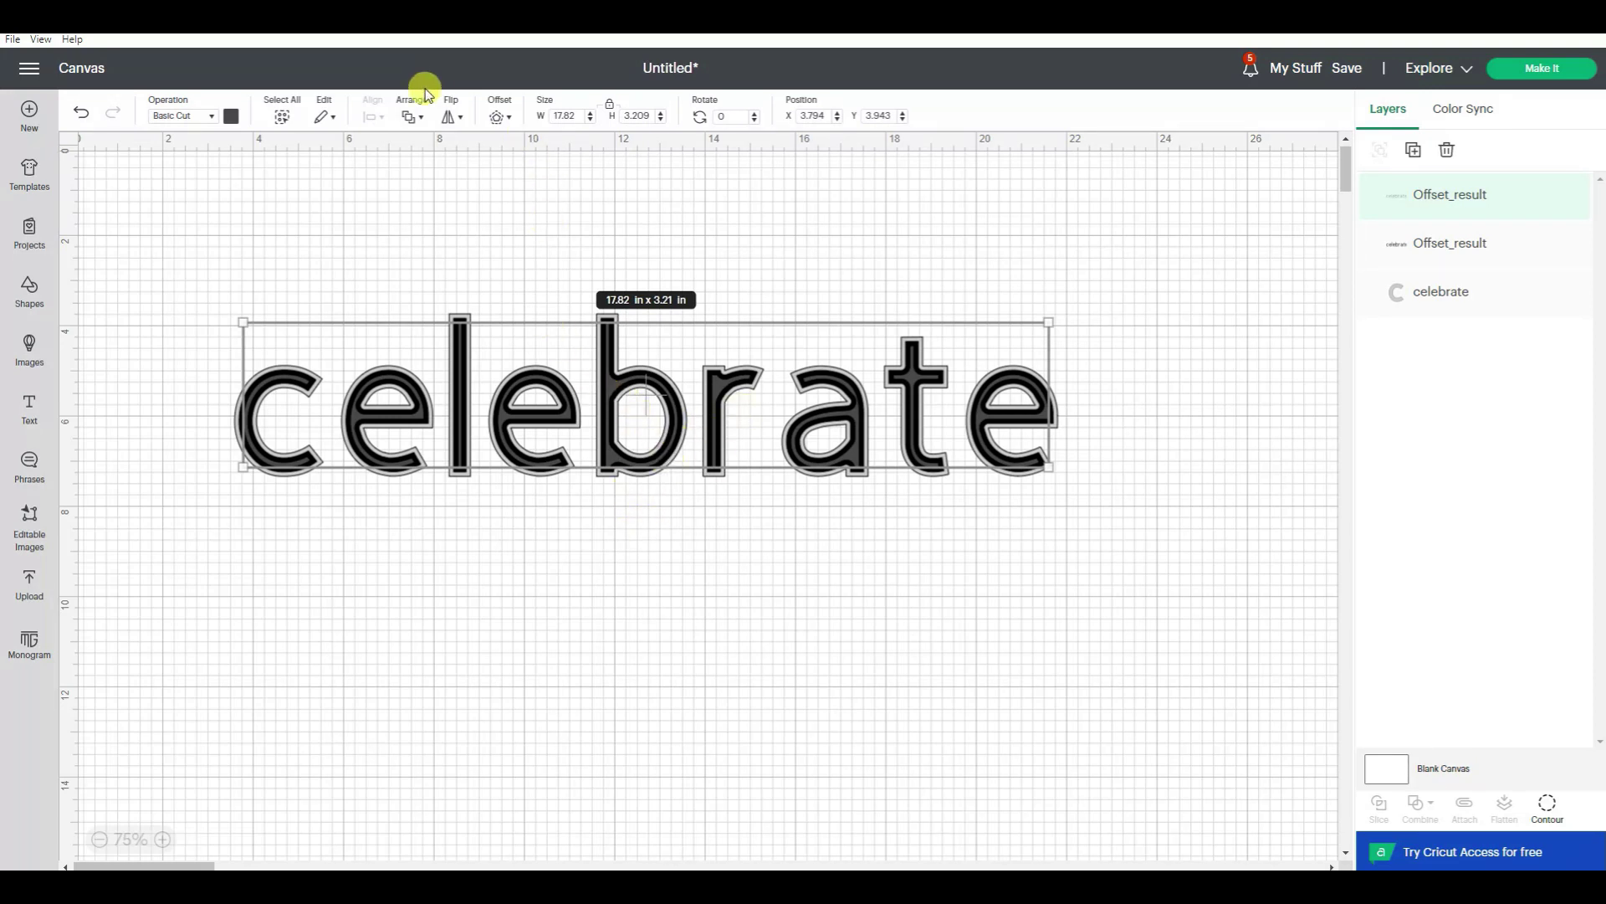
pyautogui.click(498, 117)
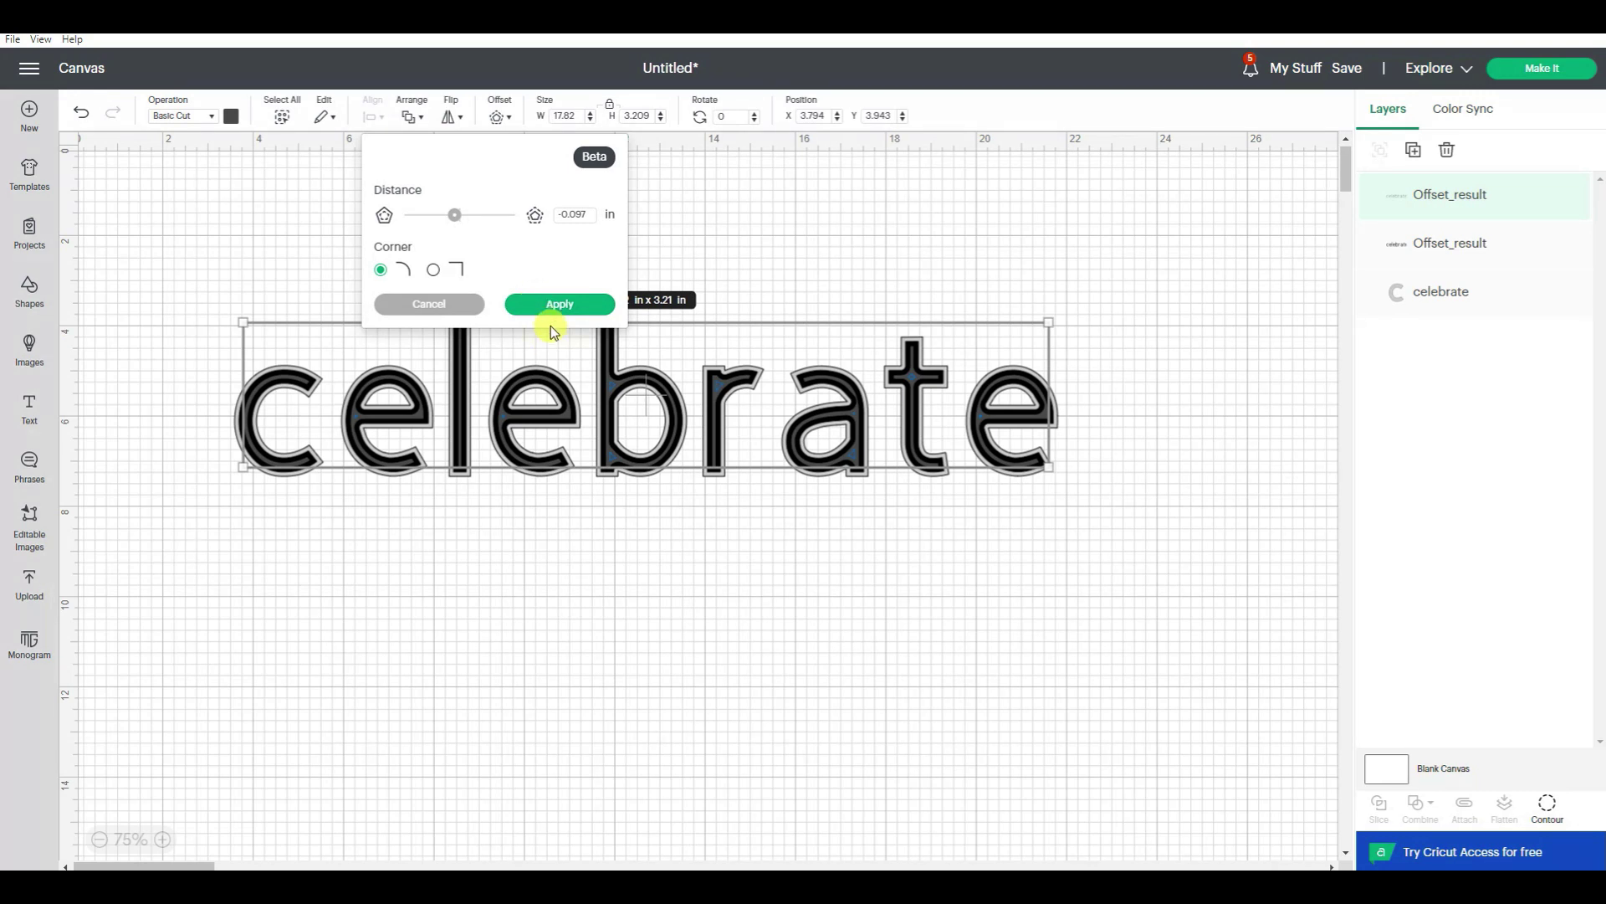
pyautogui.click(443, 303)
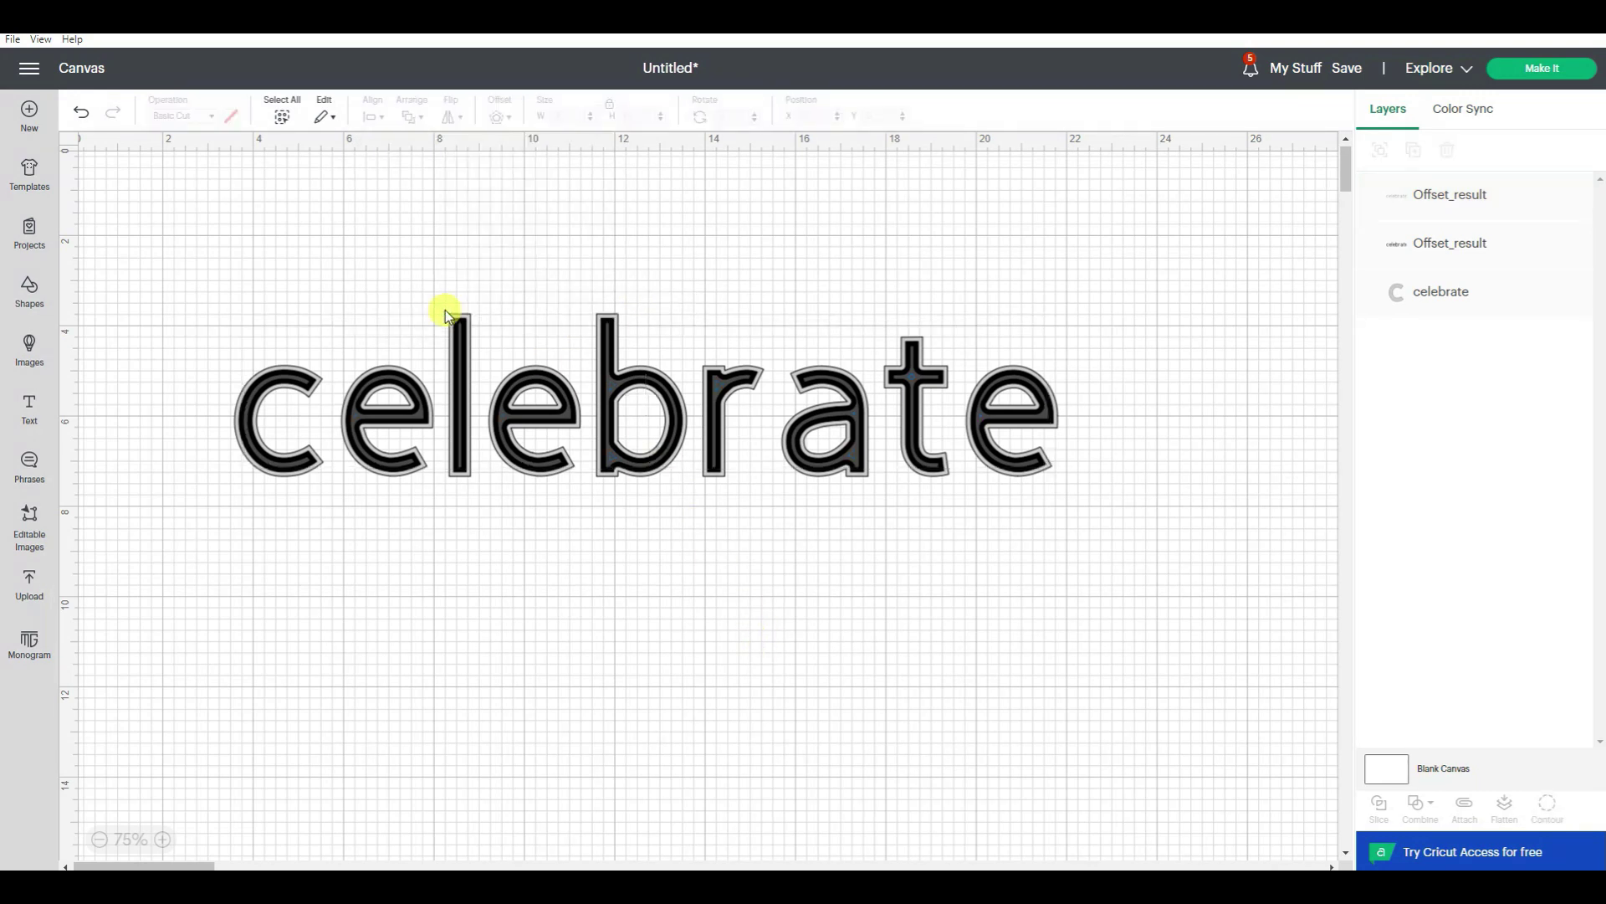
# - Set all celebrate layers, including the insets, to the Draw Pen operation
pyautogui.moveTo(143, 222); pyautogui.dragTo(1317, 656)
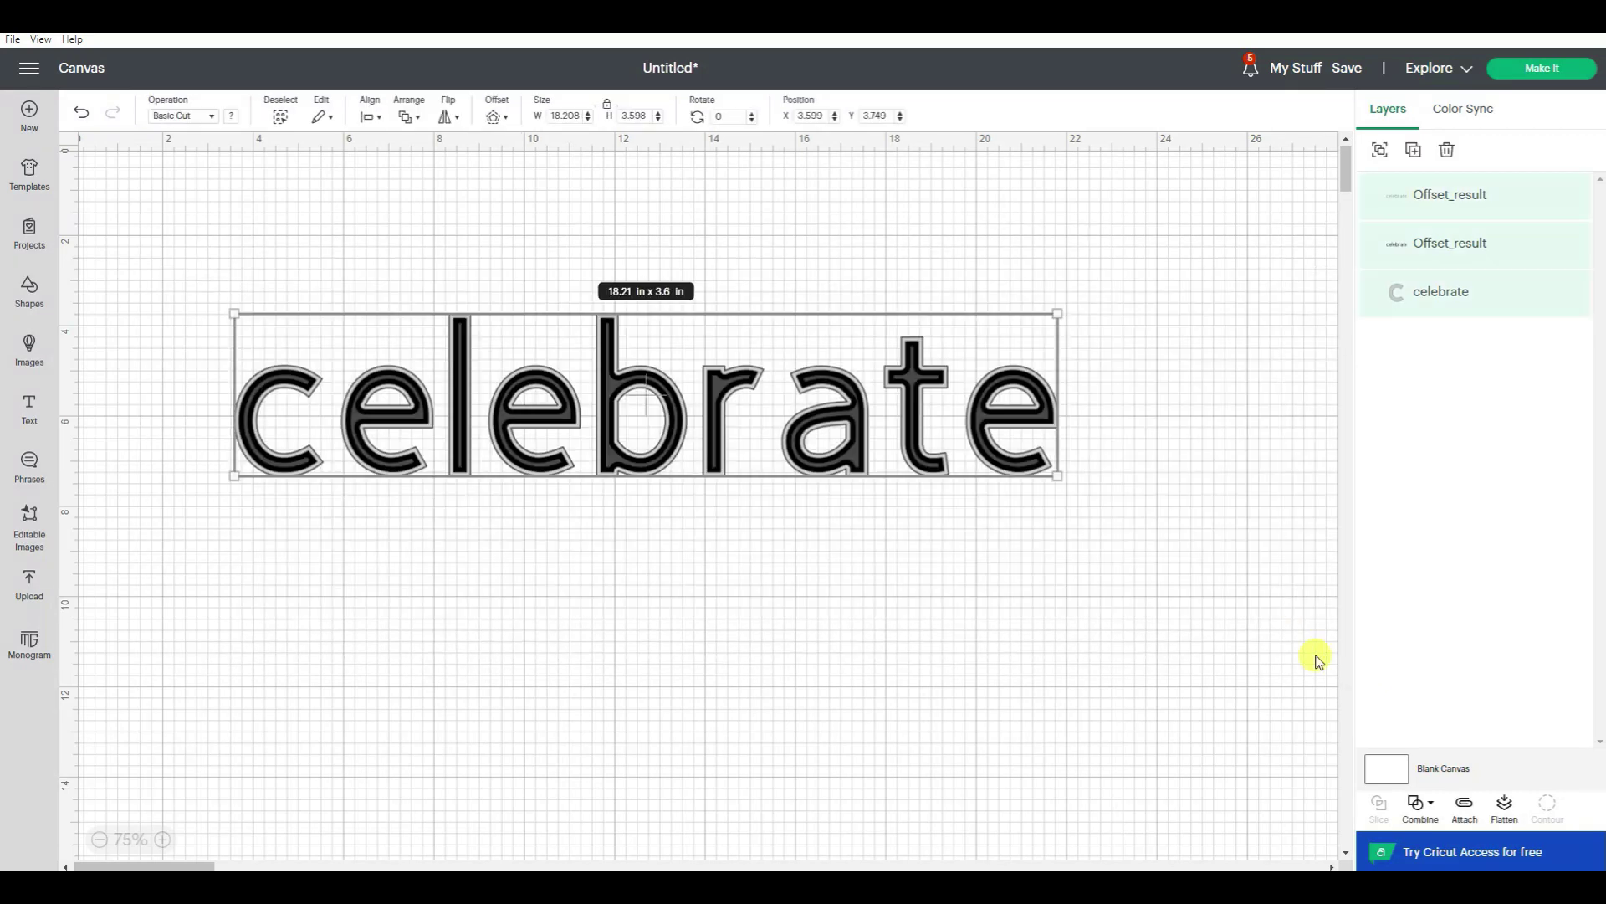
pyautogui.click(193, 117)
pyautogui.click(177, 212)
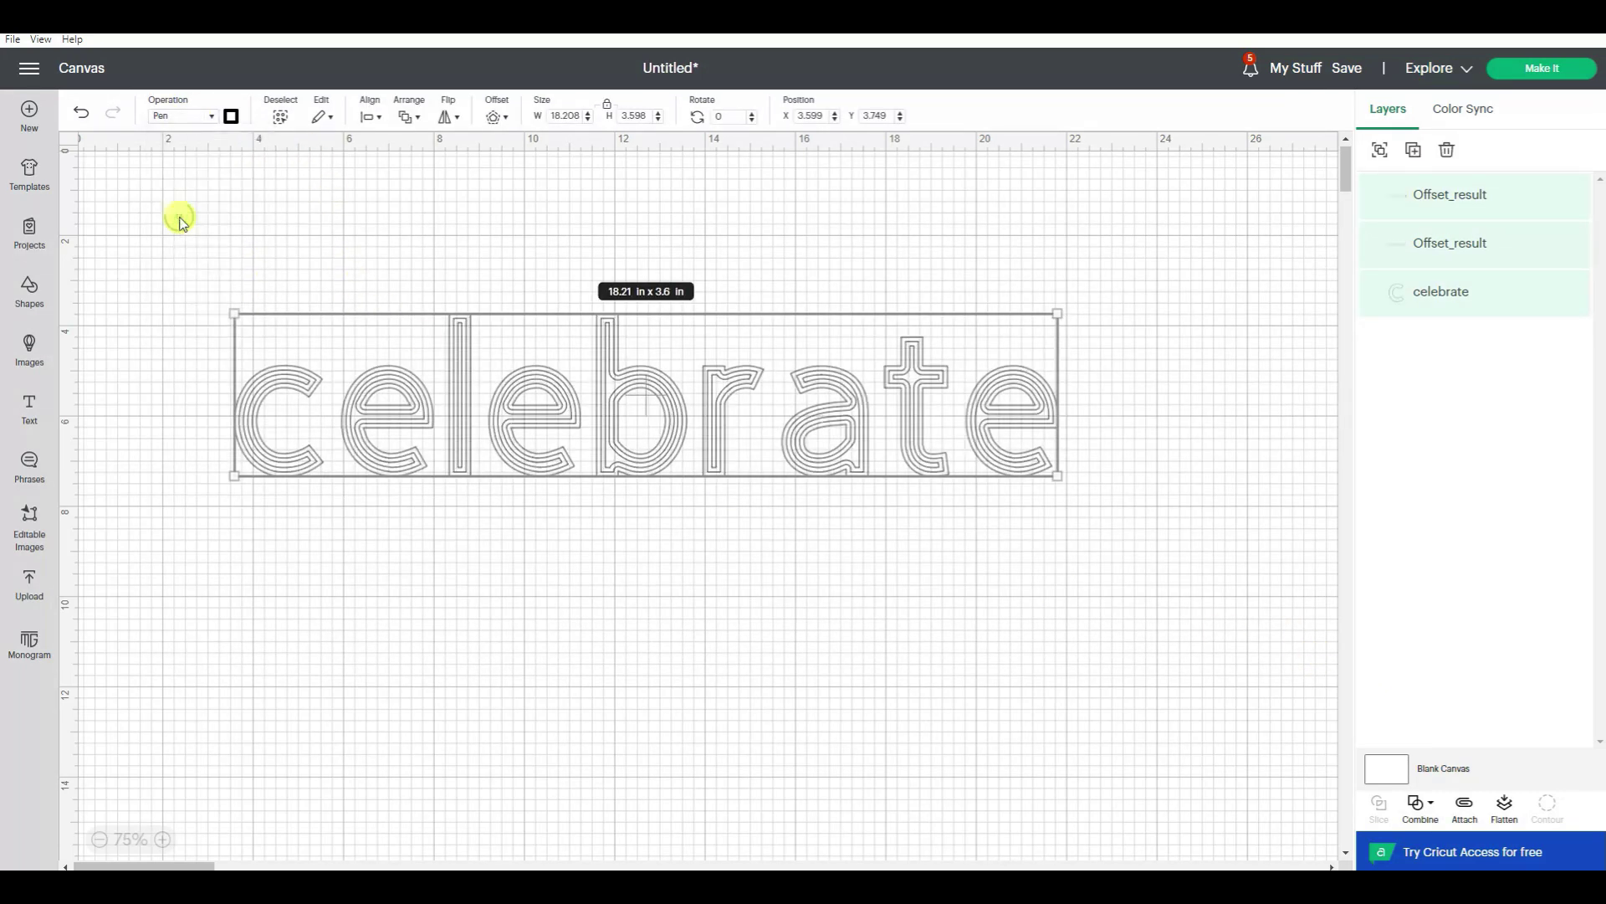
pyautogui.click(335, 224)
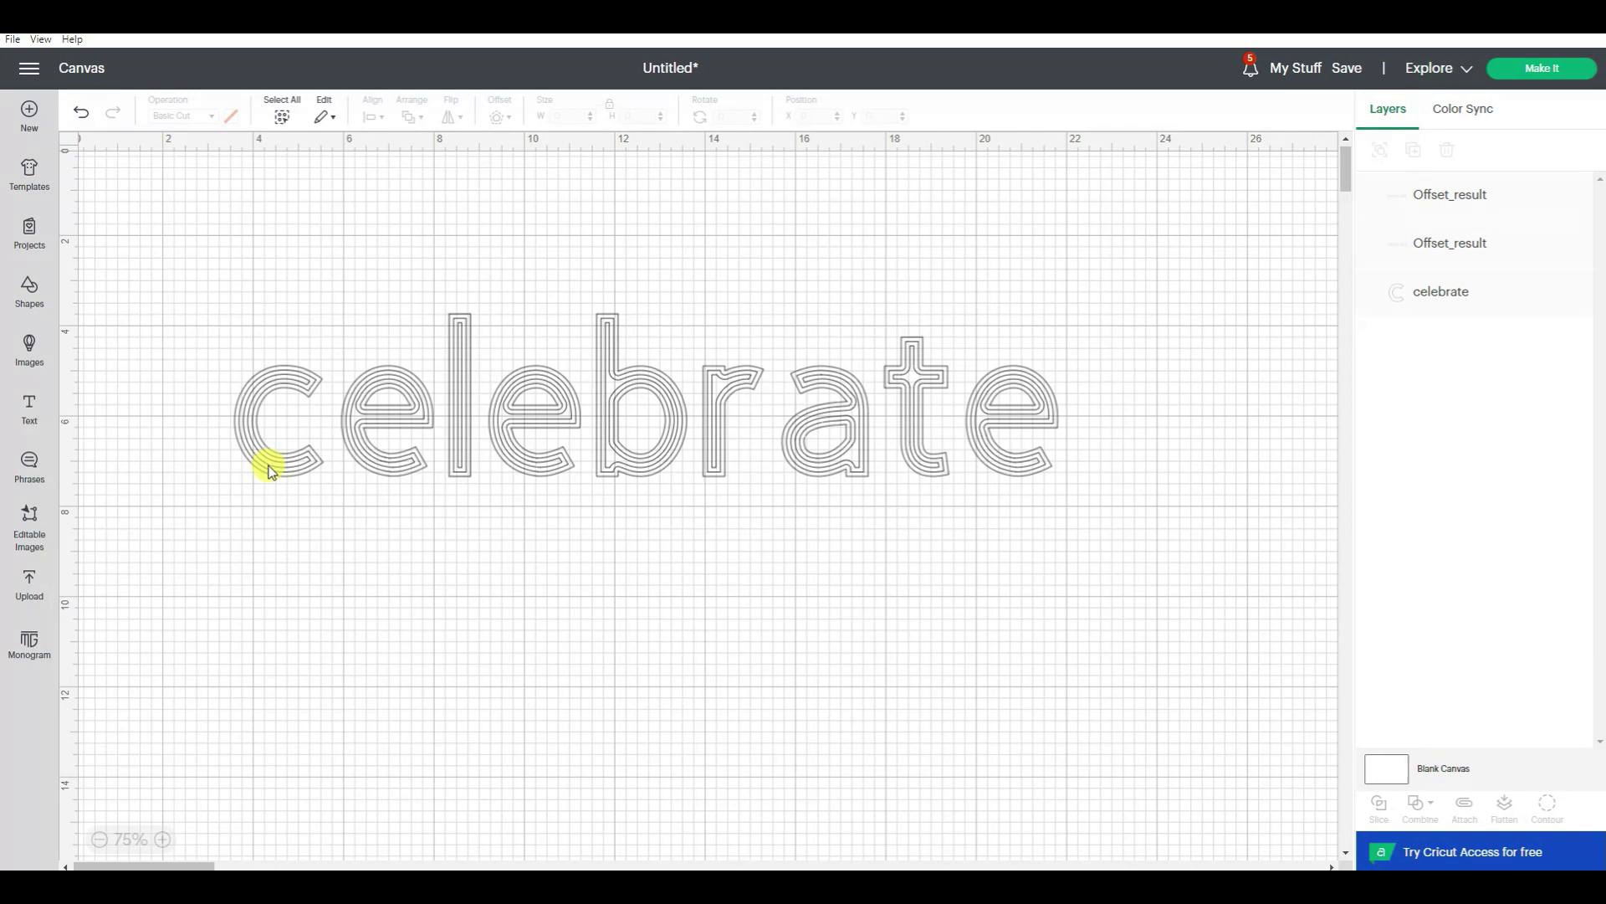
# - Start a new design with a 'Happy' text layer in Cricut Sans Regular
pyautogui.click(269, 471)
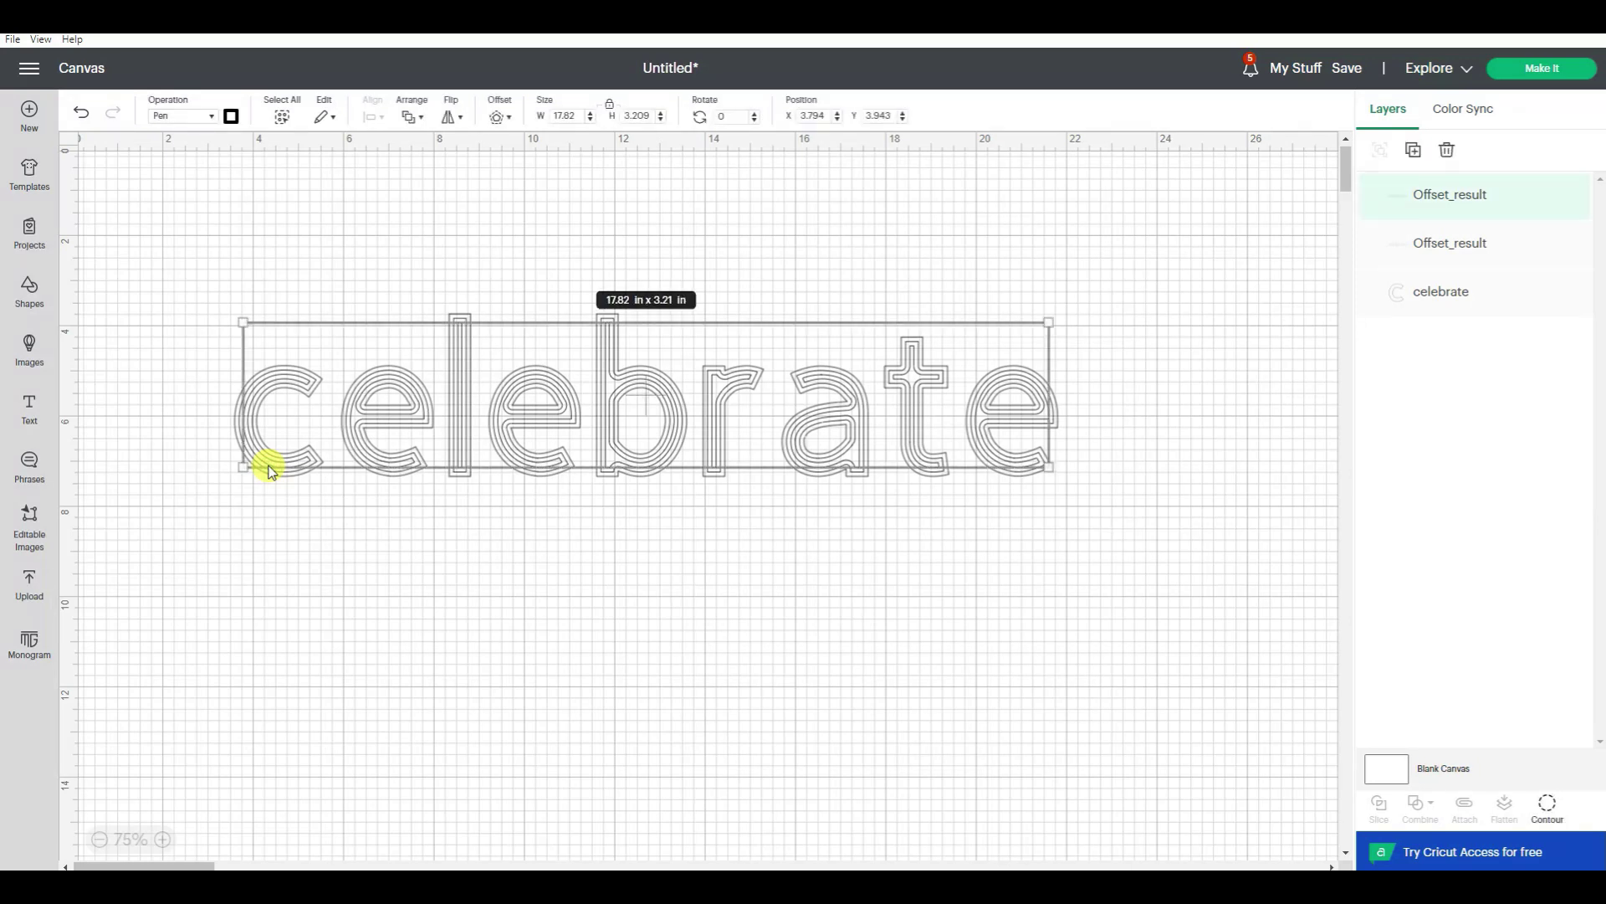
pyautogui.click(358, 577)
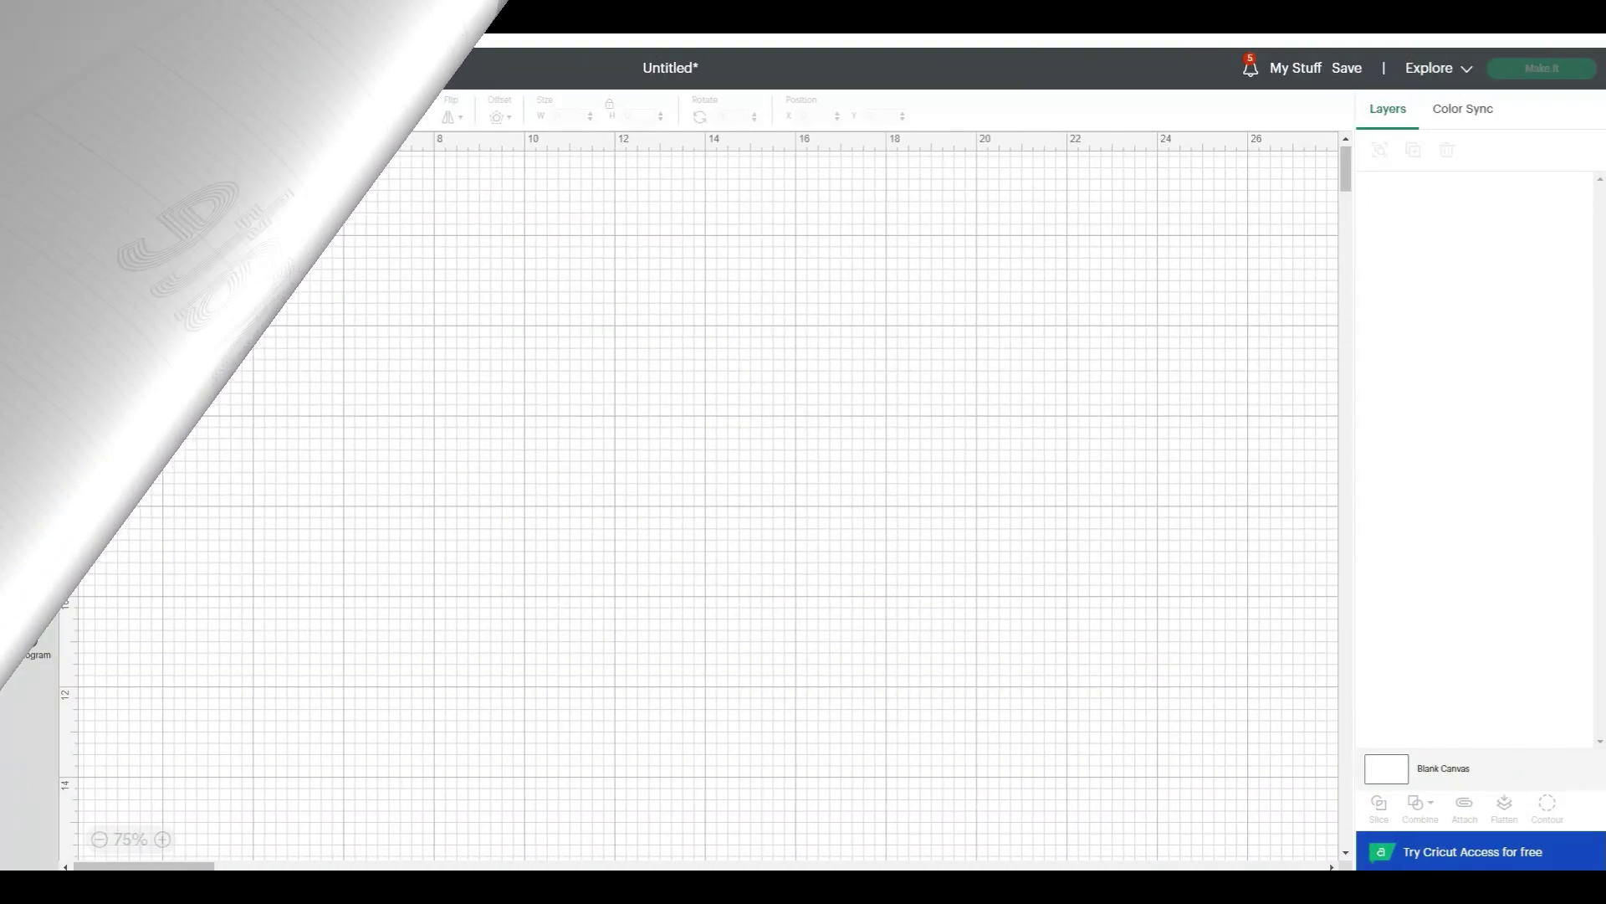
pyautogui.write('Happy')
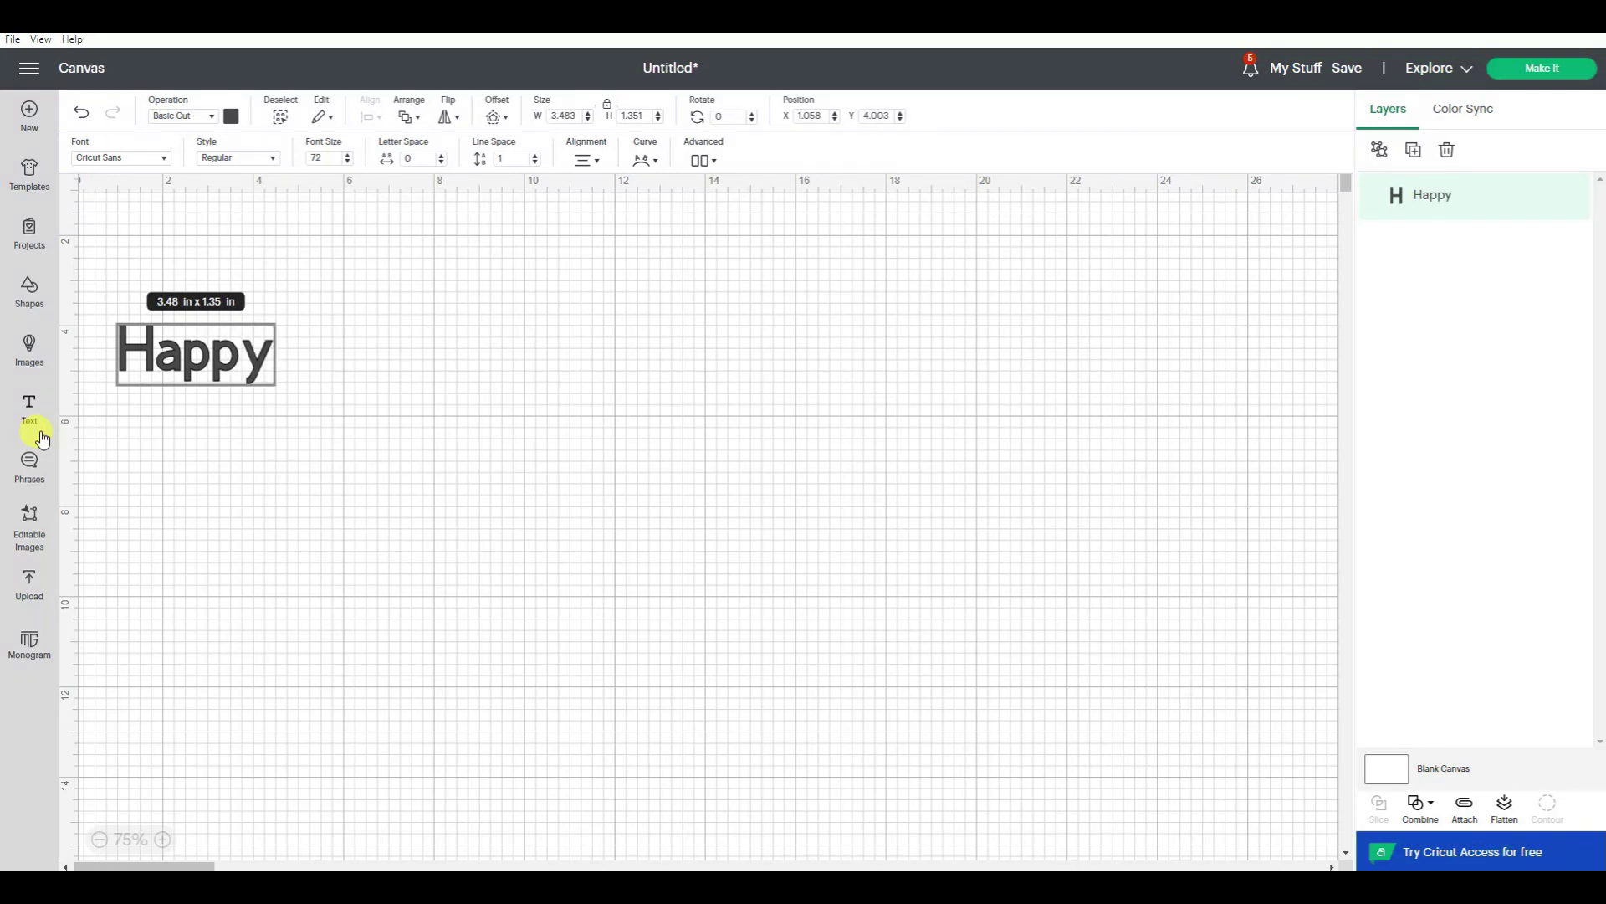
# - Finish the Happy text and enlarge it to 24.022 in by 9.23 in
pyautogui.click(243, 424)
pyautogui.moveTo(275, 385); pyautogui.dragTo(1202, 740)
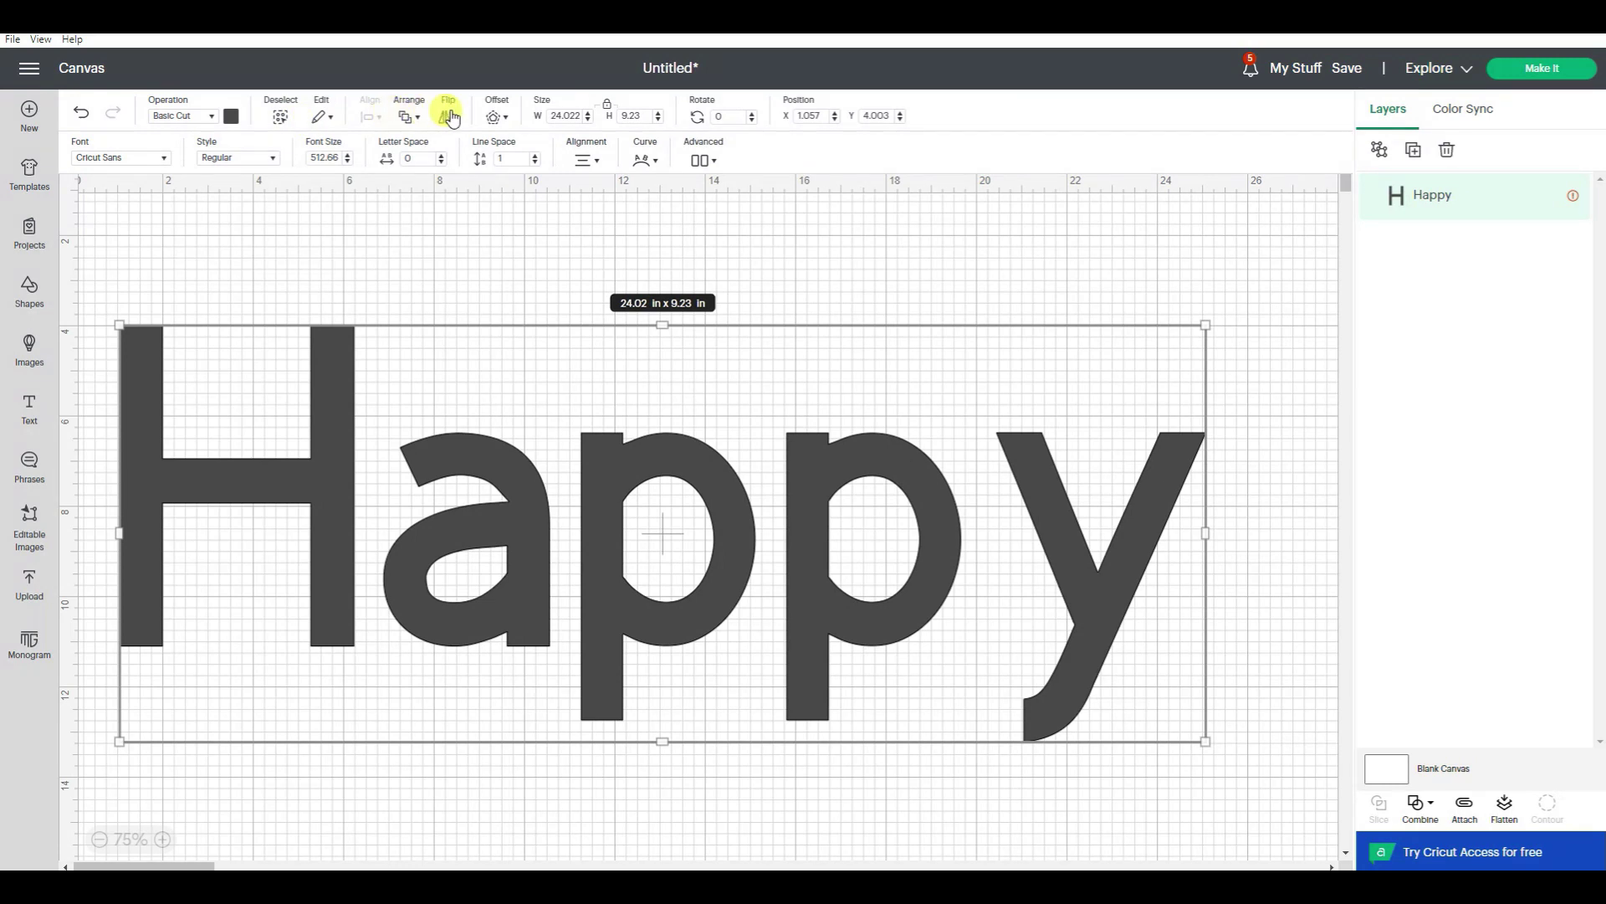
# - Apply five successive -0.097 in inset offsets inside the Happy letters
pyautogui.click(497, 118)
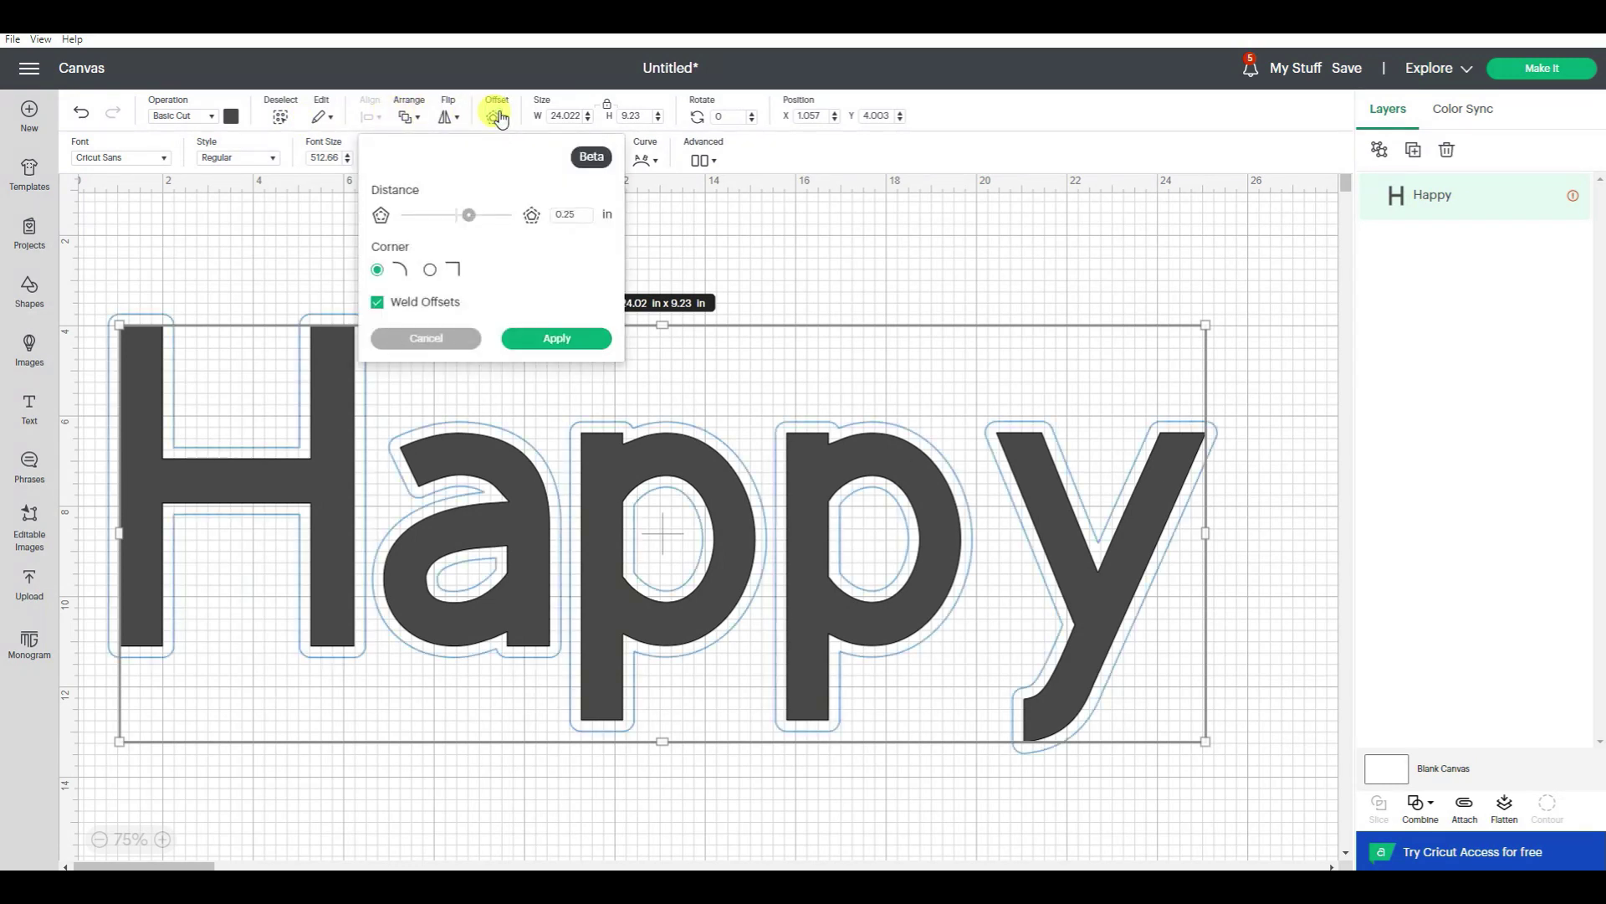
pyautogui.moveTo(468, 225); pyautogui.dragTo(453, 227)
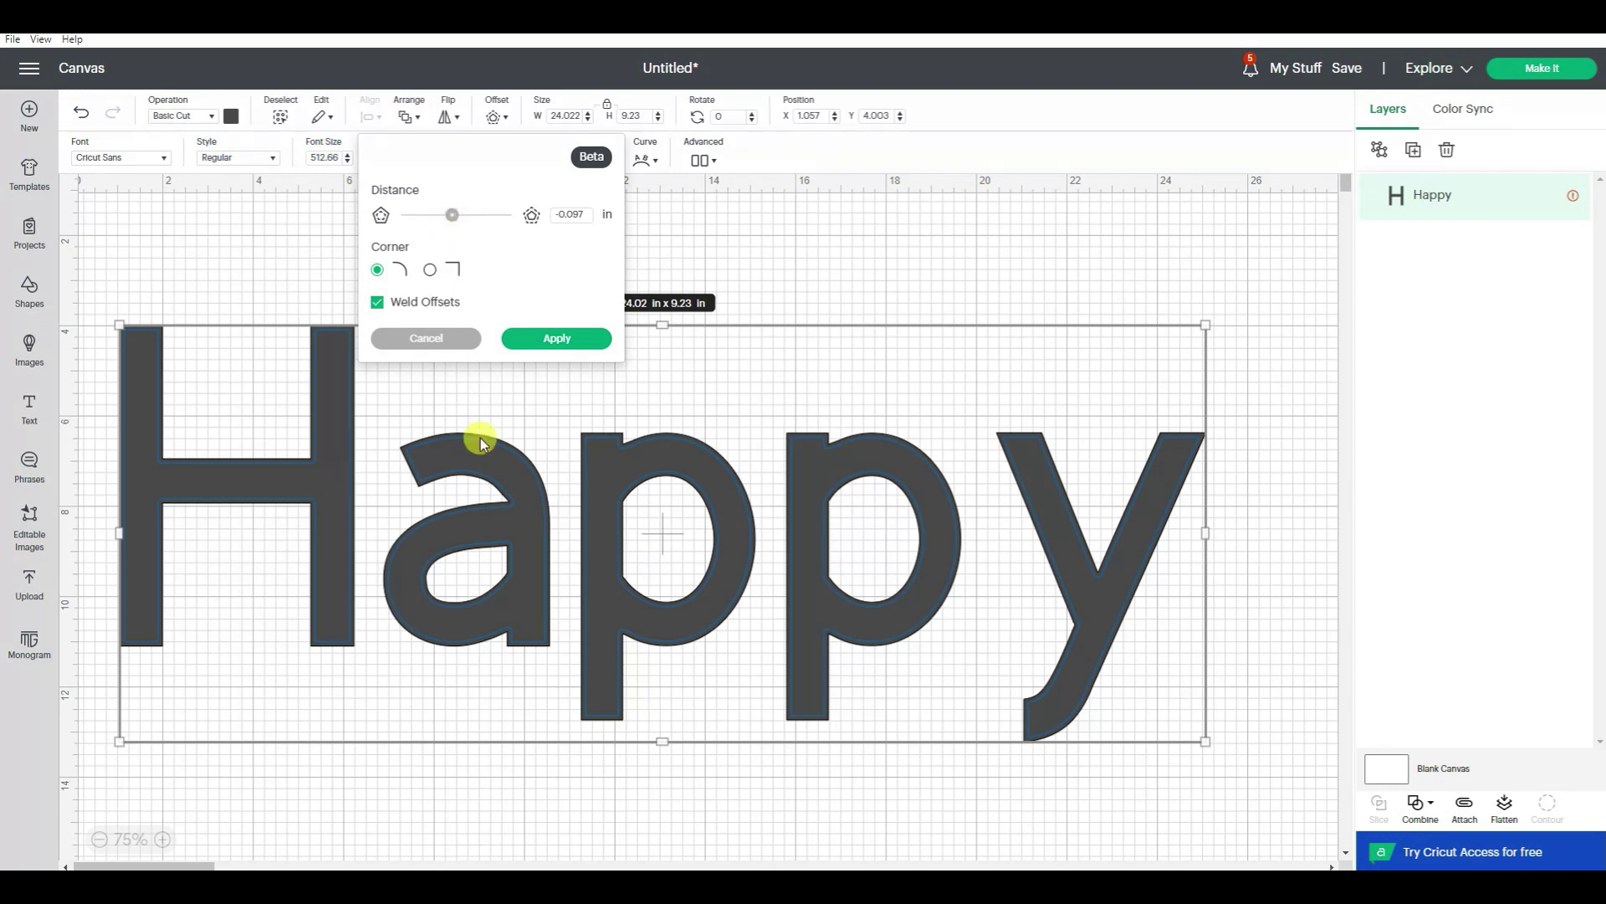
pyautogui.click(550, 348)
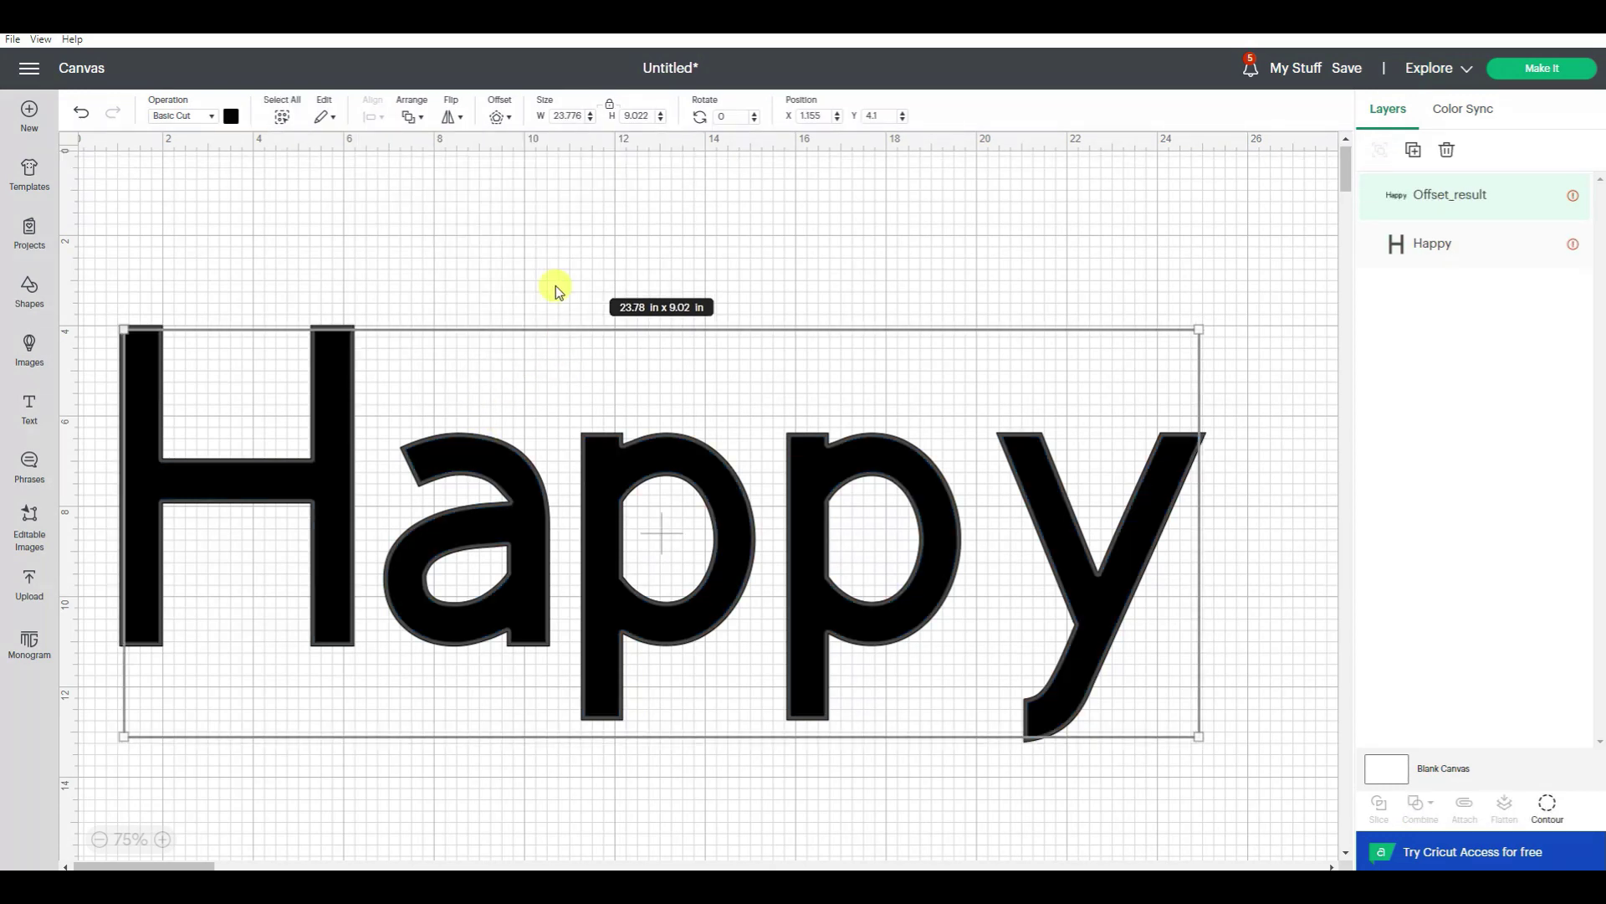
pyautogui.click(500, 113)
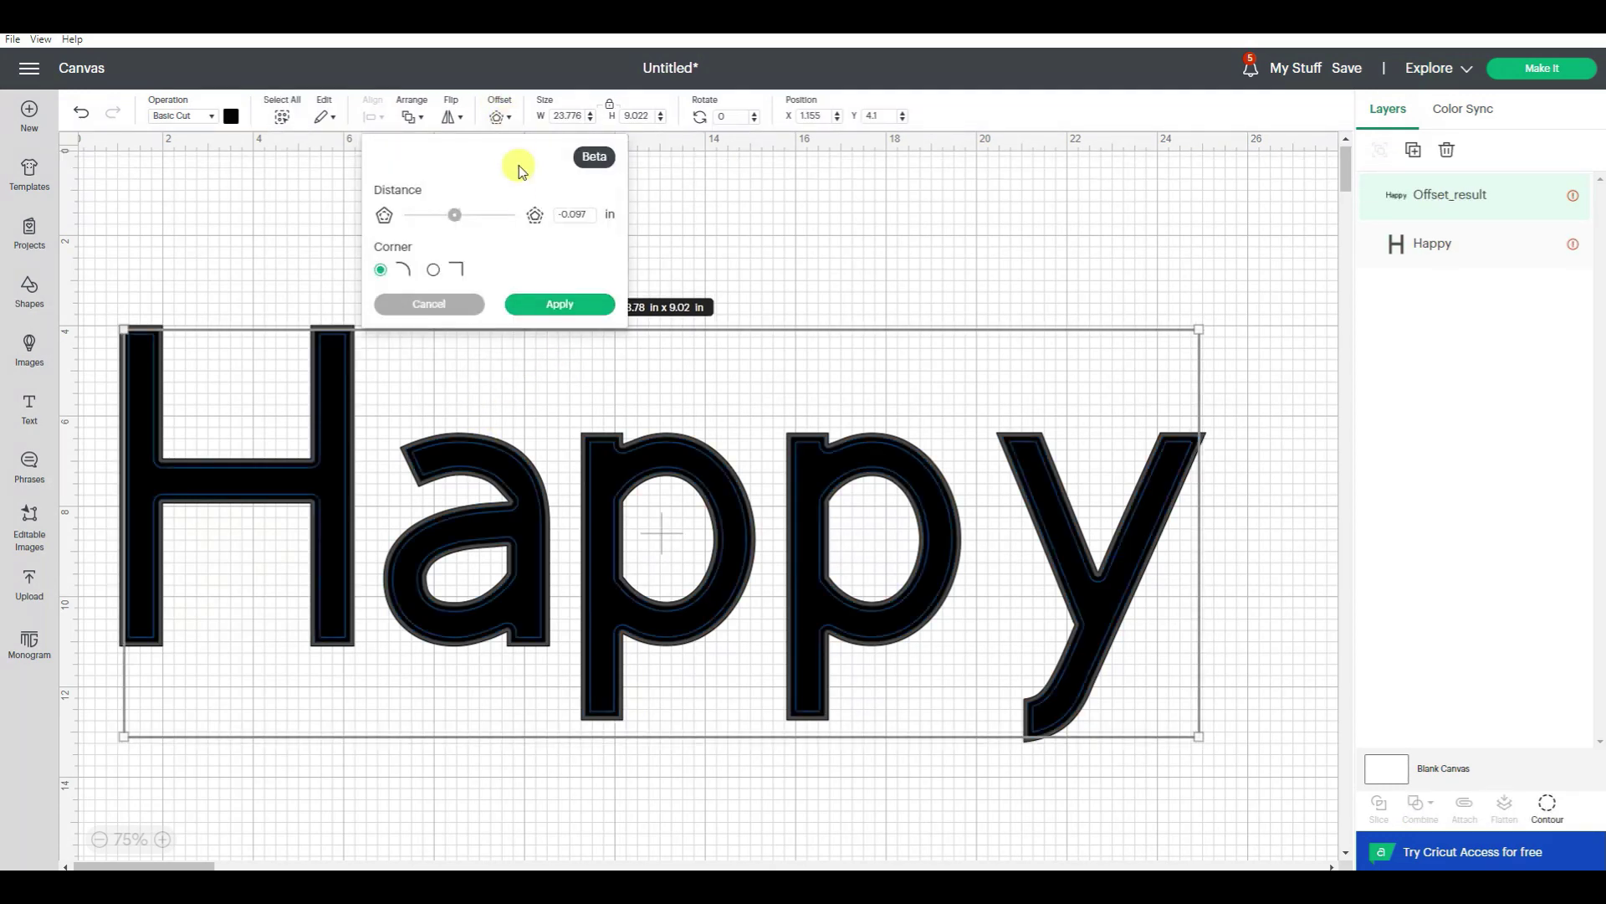
pyautogui.click(586, 307)
pyautogui.click(500, 117)
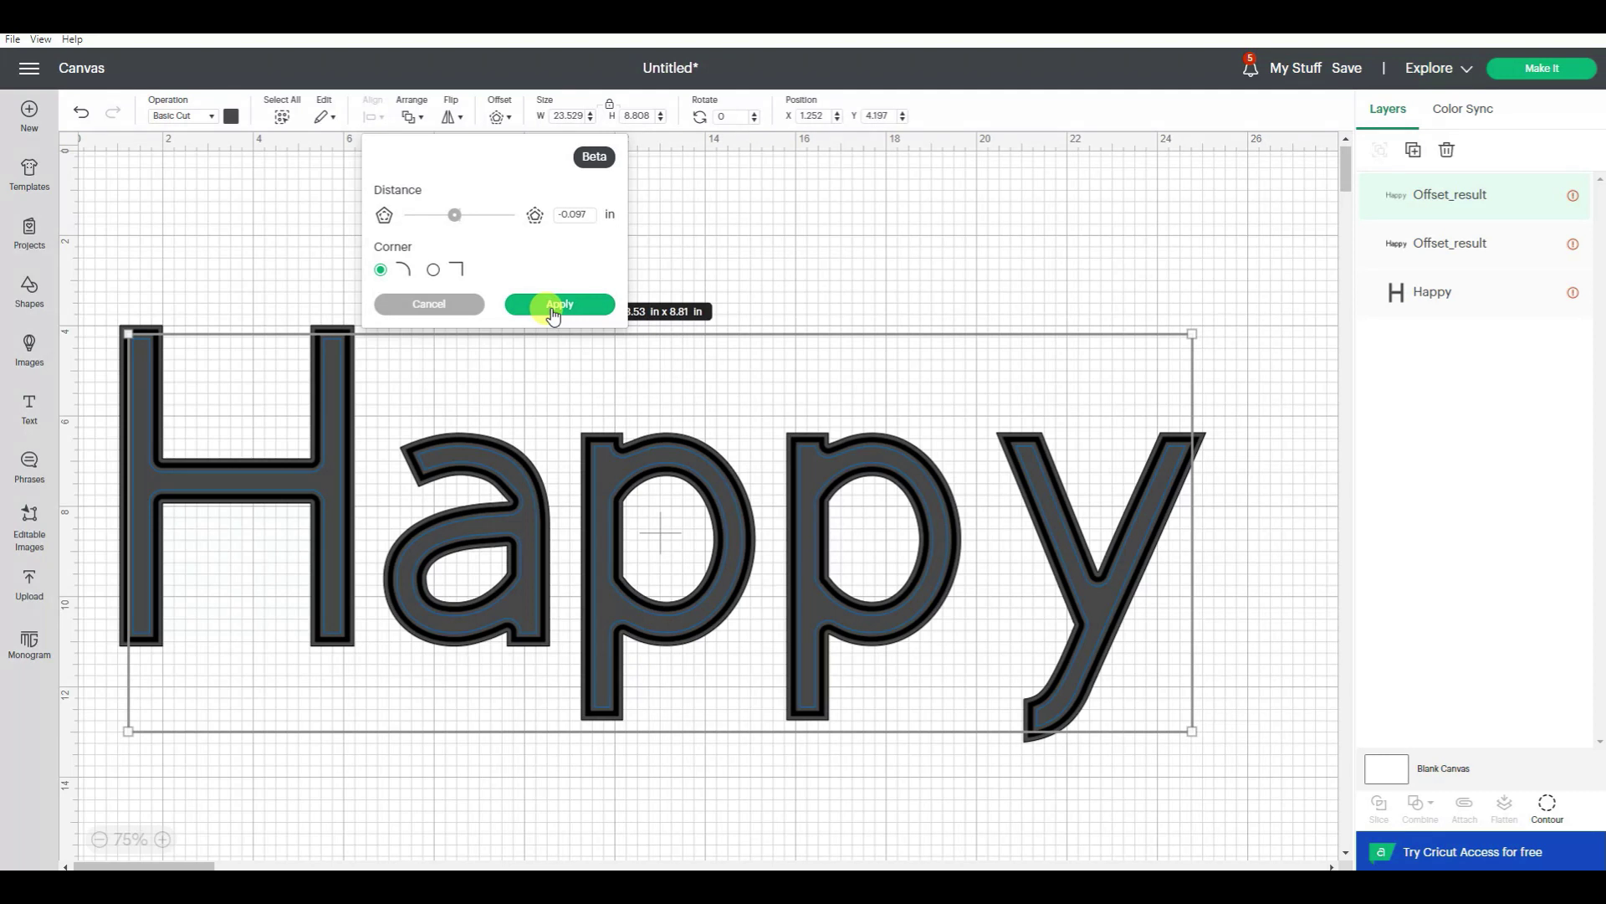
pyautogui.click(552, 308)
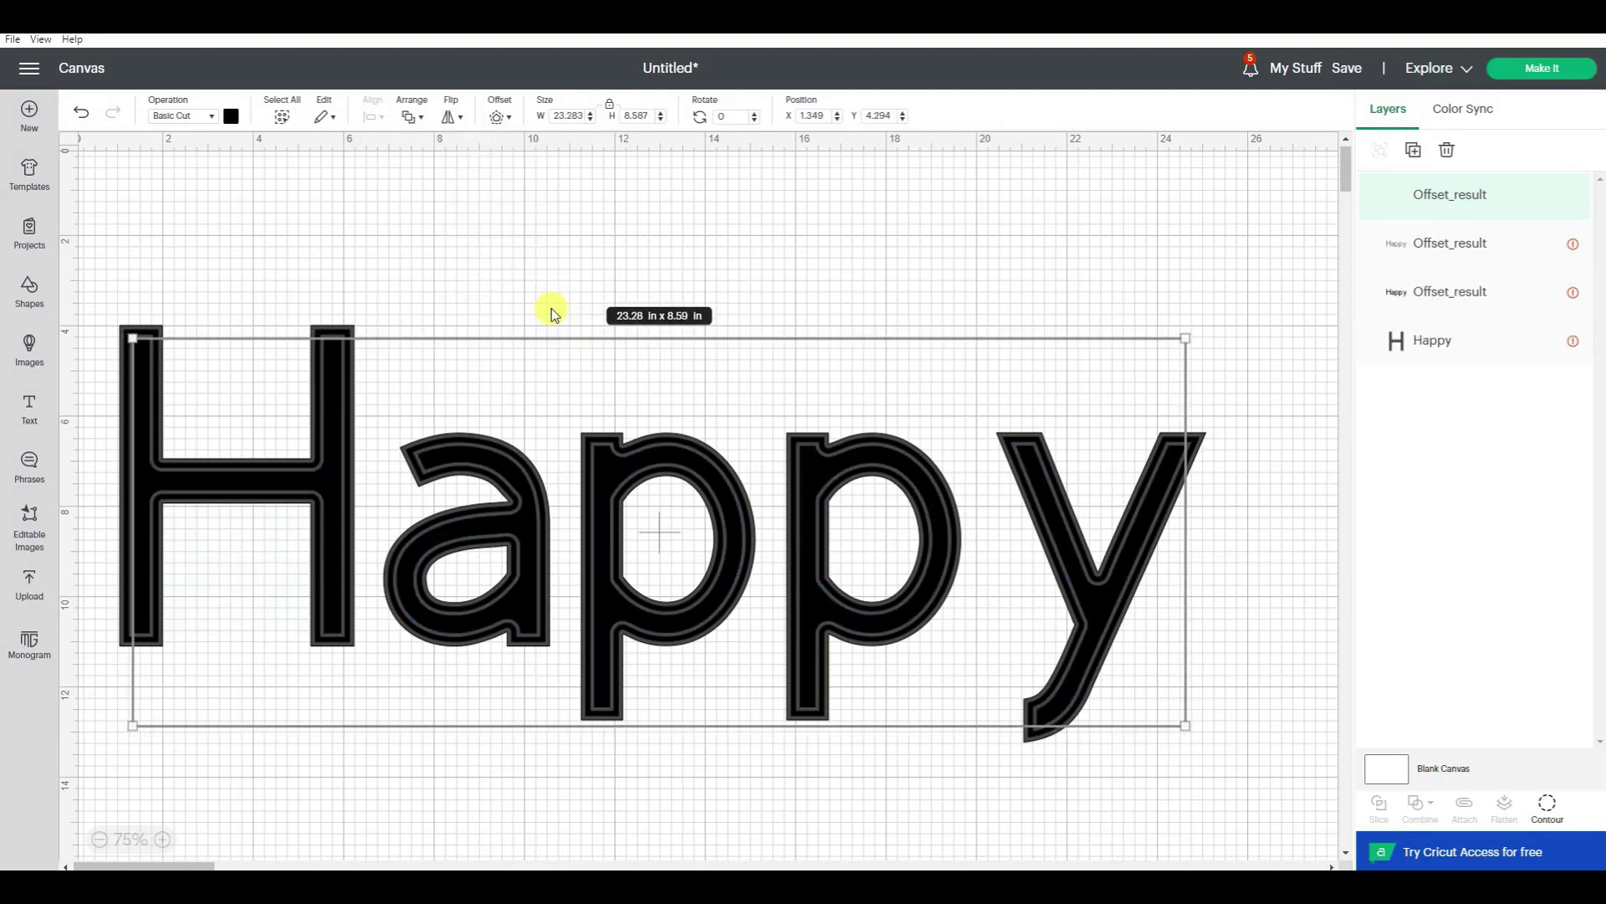
pyautogui.click(502, 118)
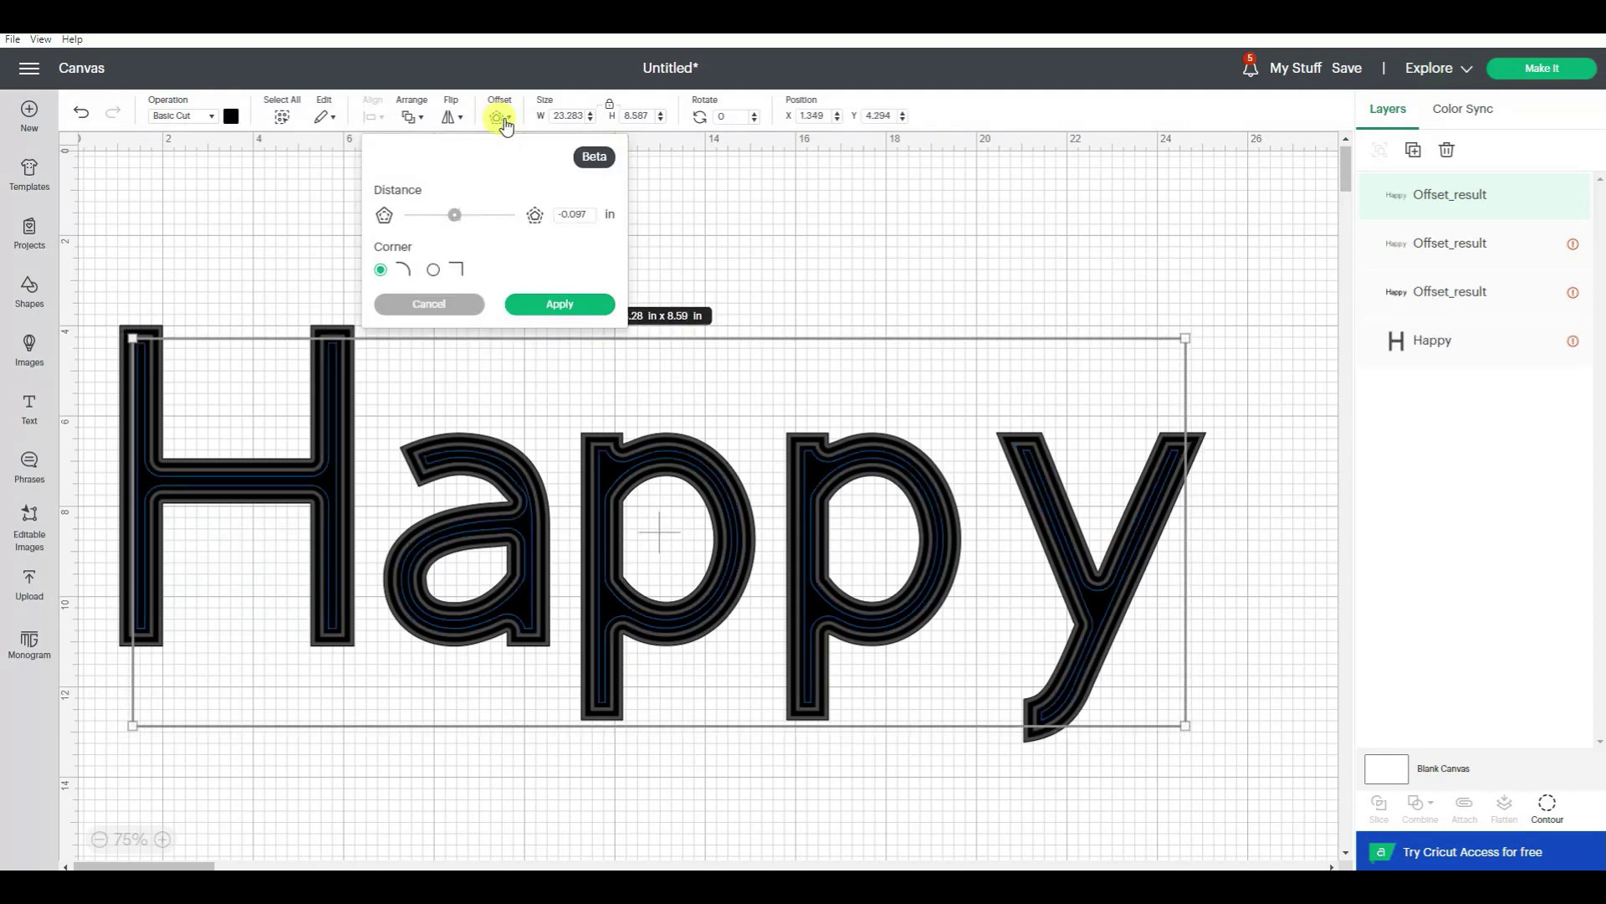
pyautogui.click(539, 302)
pyautogui.click(499, 118)
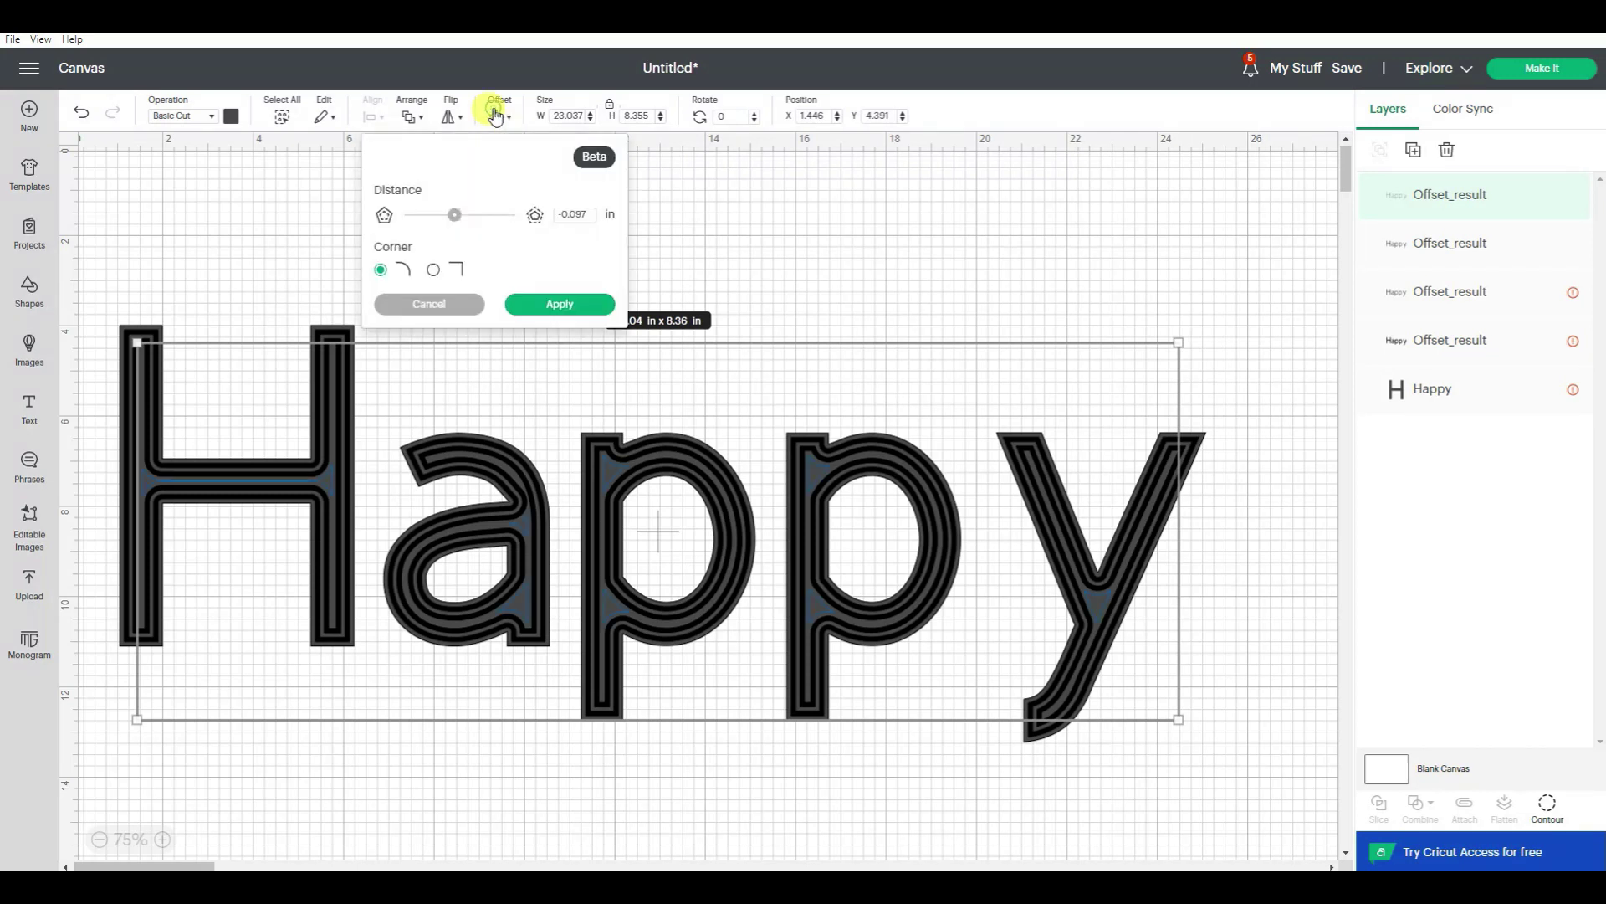
pyautogui.click(540, 307)
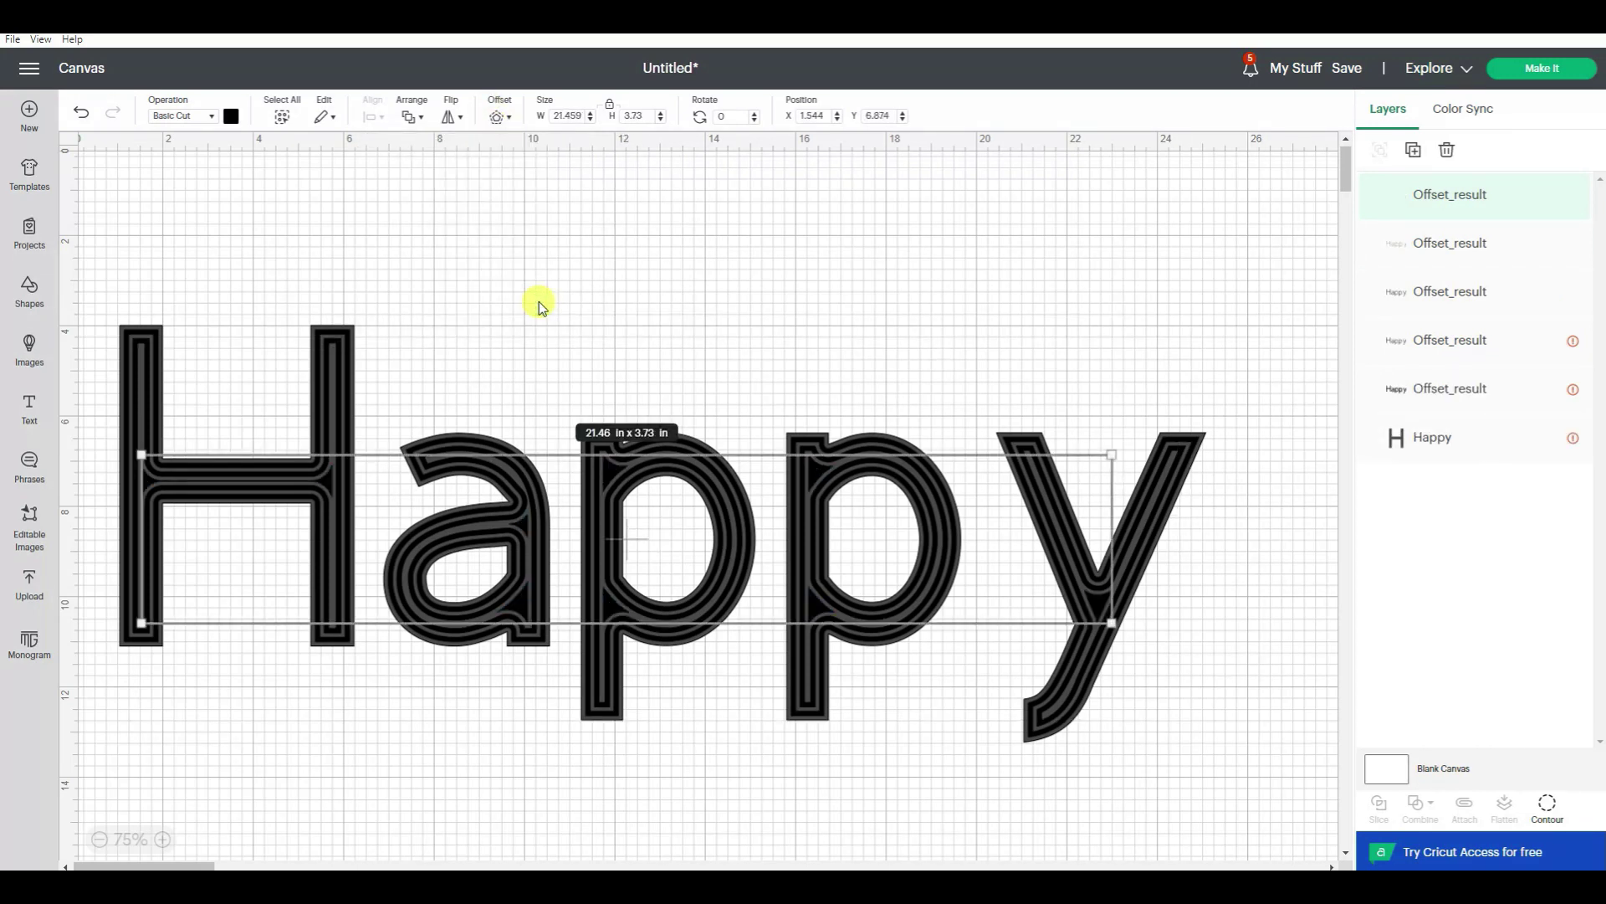
pyautogui.click(539, 307)
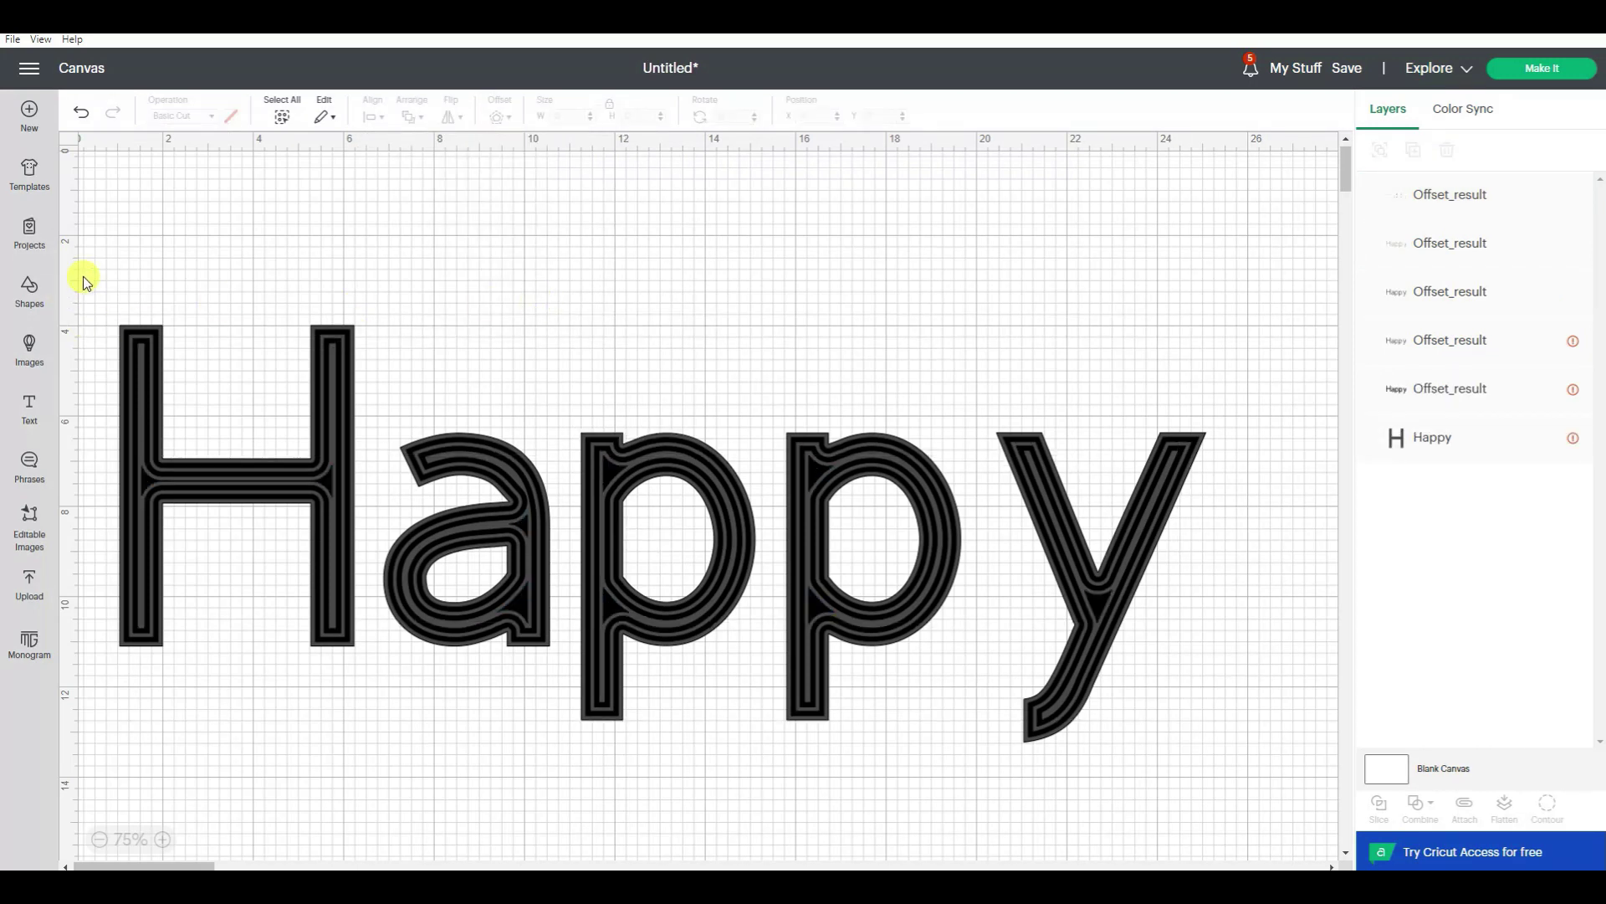
# - Set all six Happy layers to Draw Pen and resize the design to 3 in by 1.153 in
pyautogui.moveTo(82, 275); pyautogui.dragTo(1263, 829)
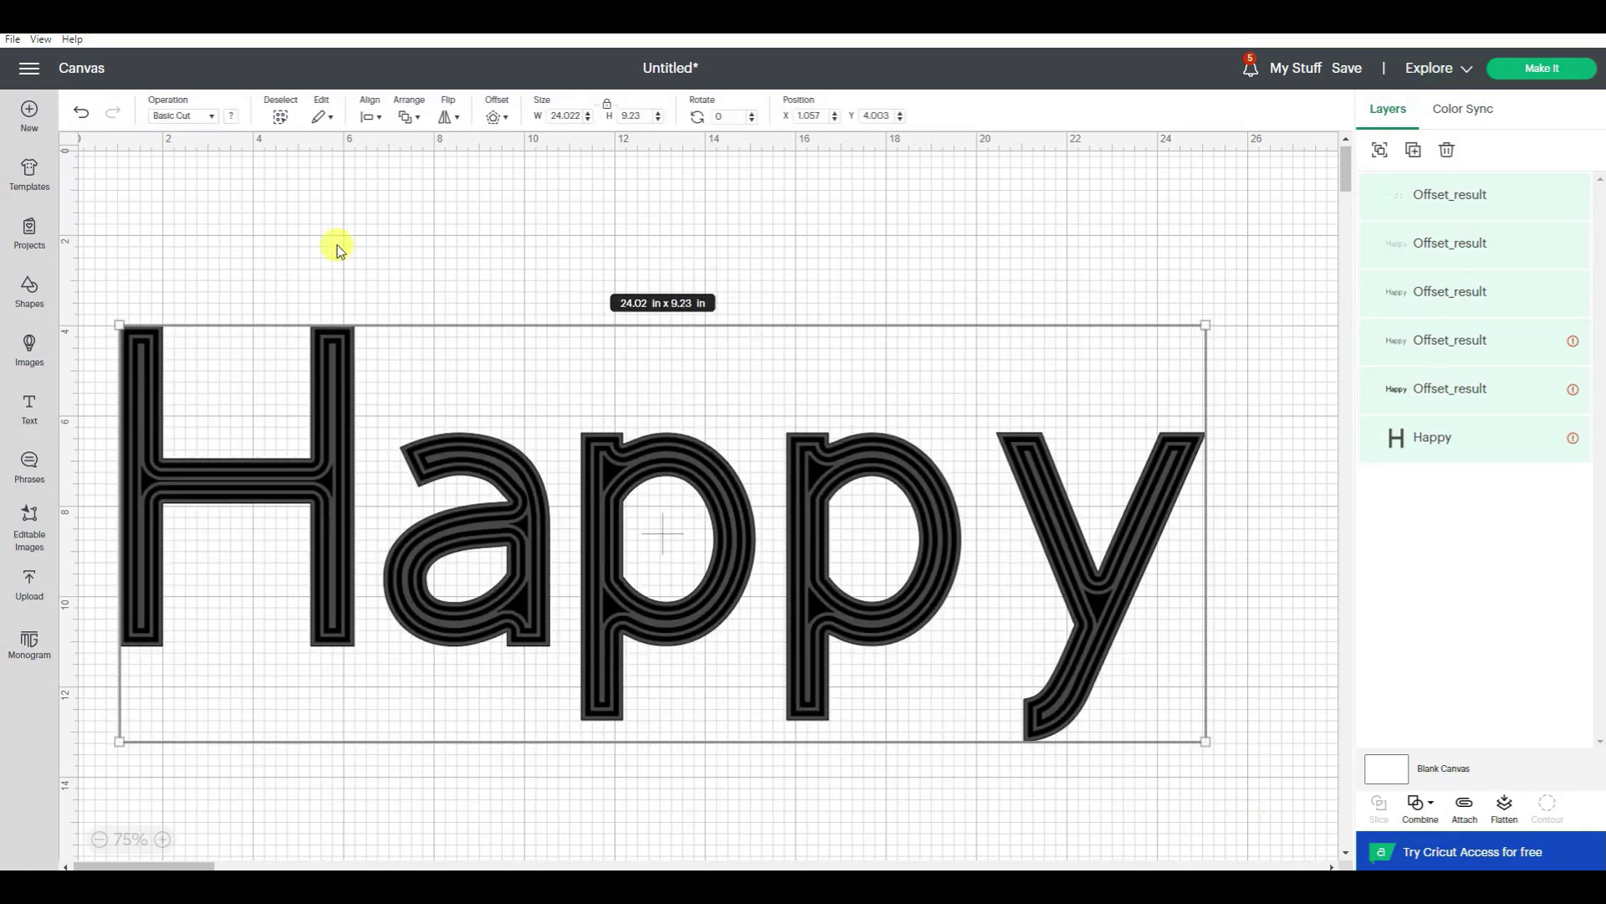
pyautogui.click(194, 121)
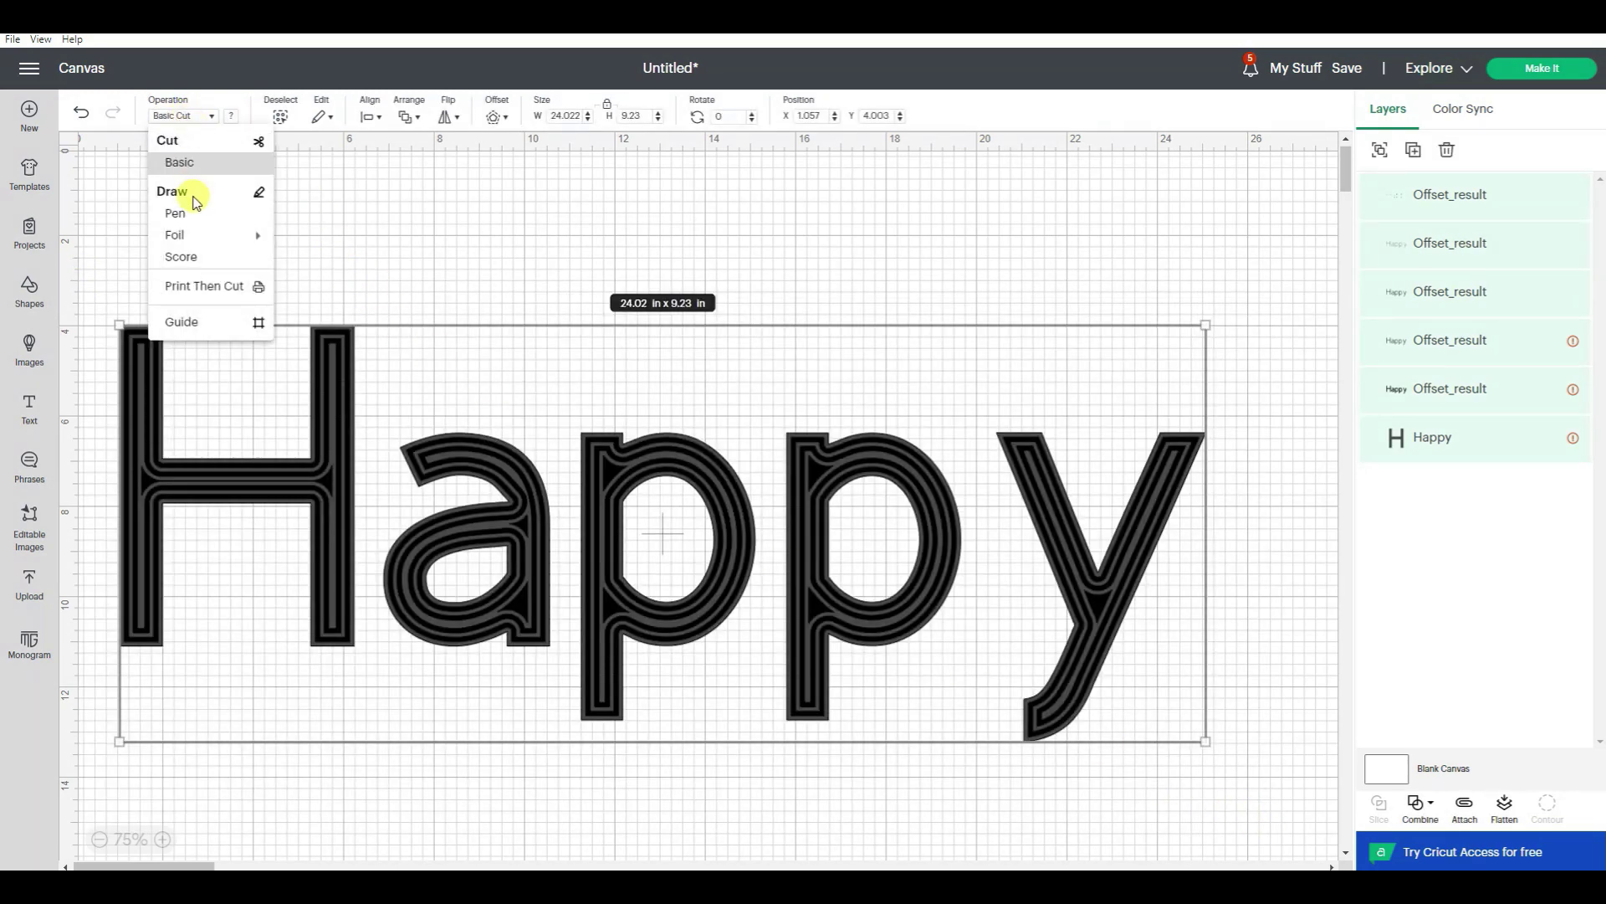
pyautogui.click(199, 220)
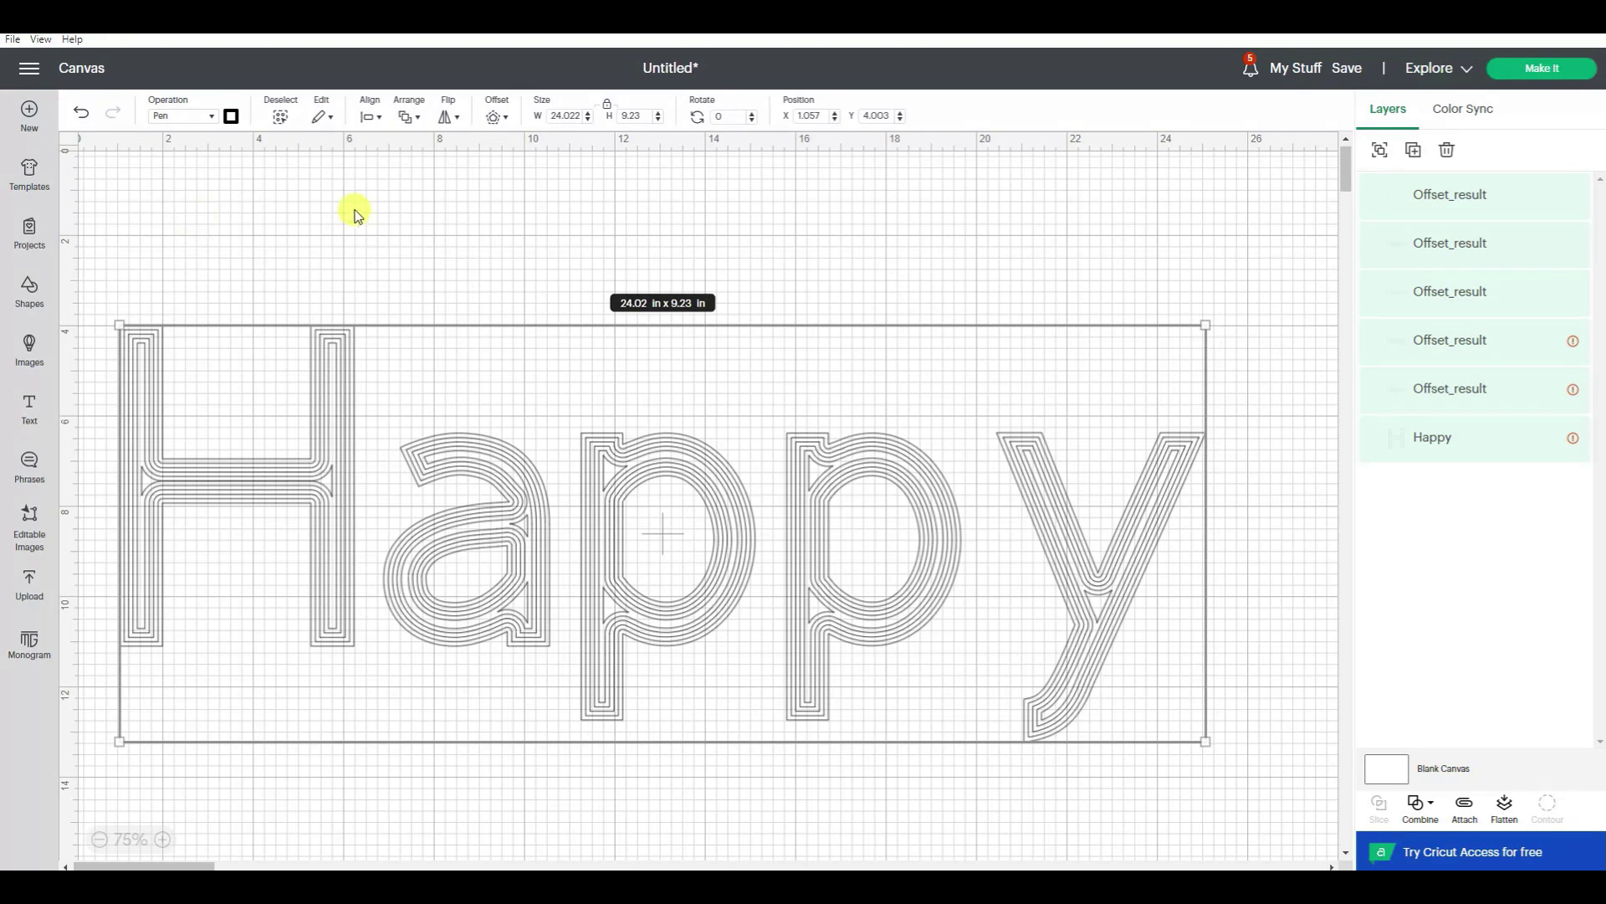
pyautogui.click(579, 115)
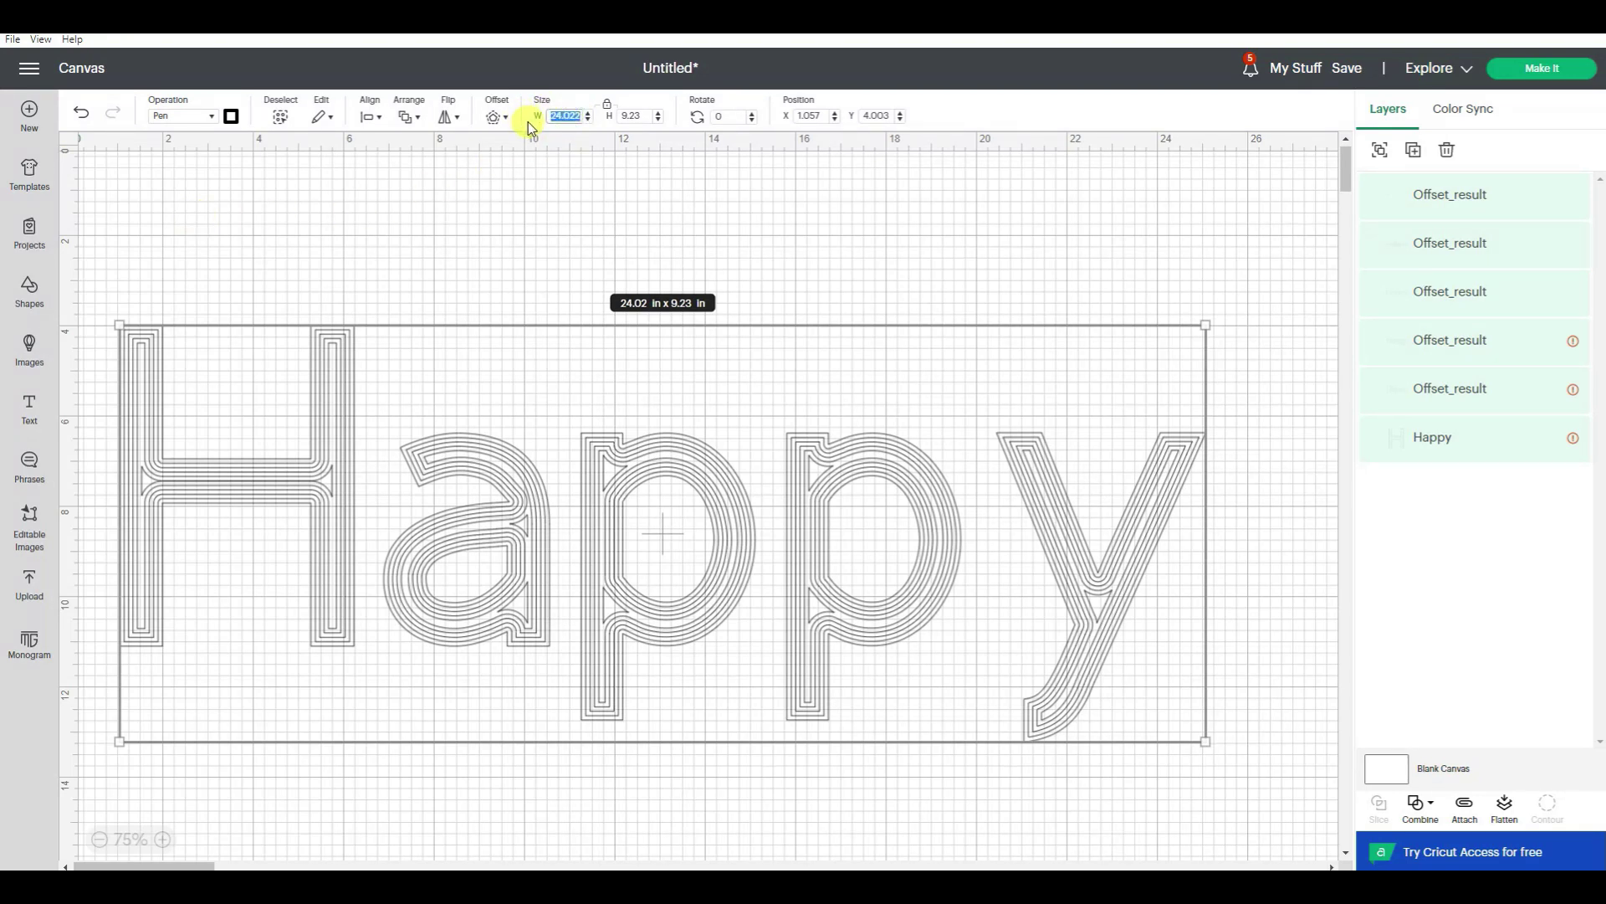
pyautogui.press('Return')
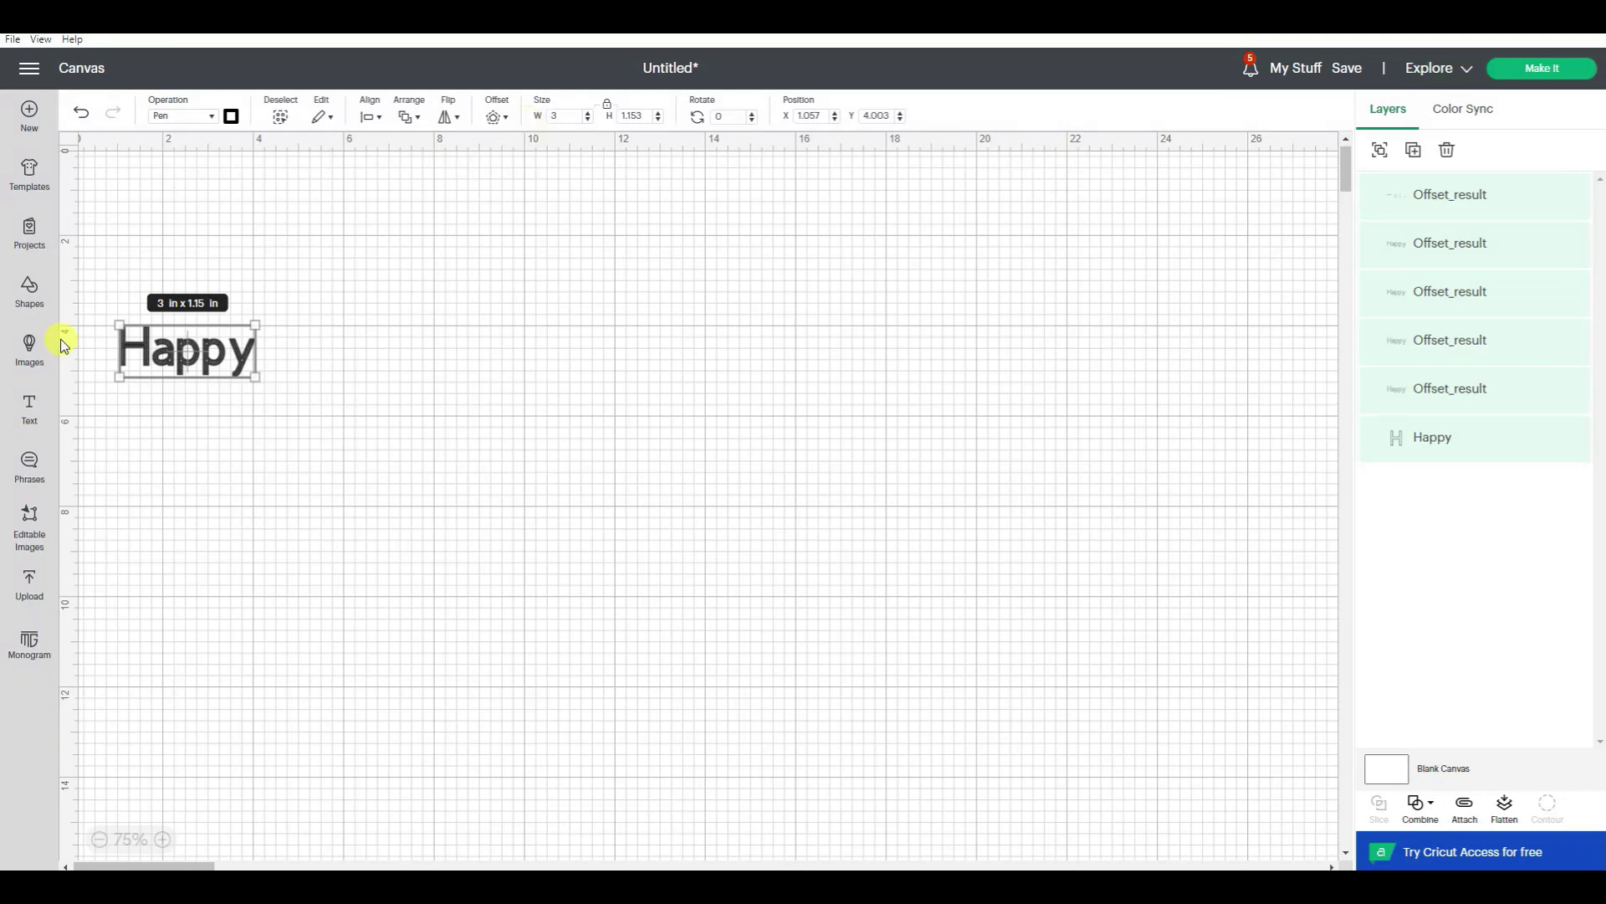
pyautogui.click(123, 400)
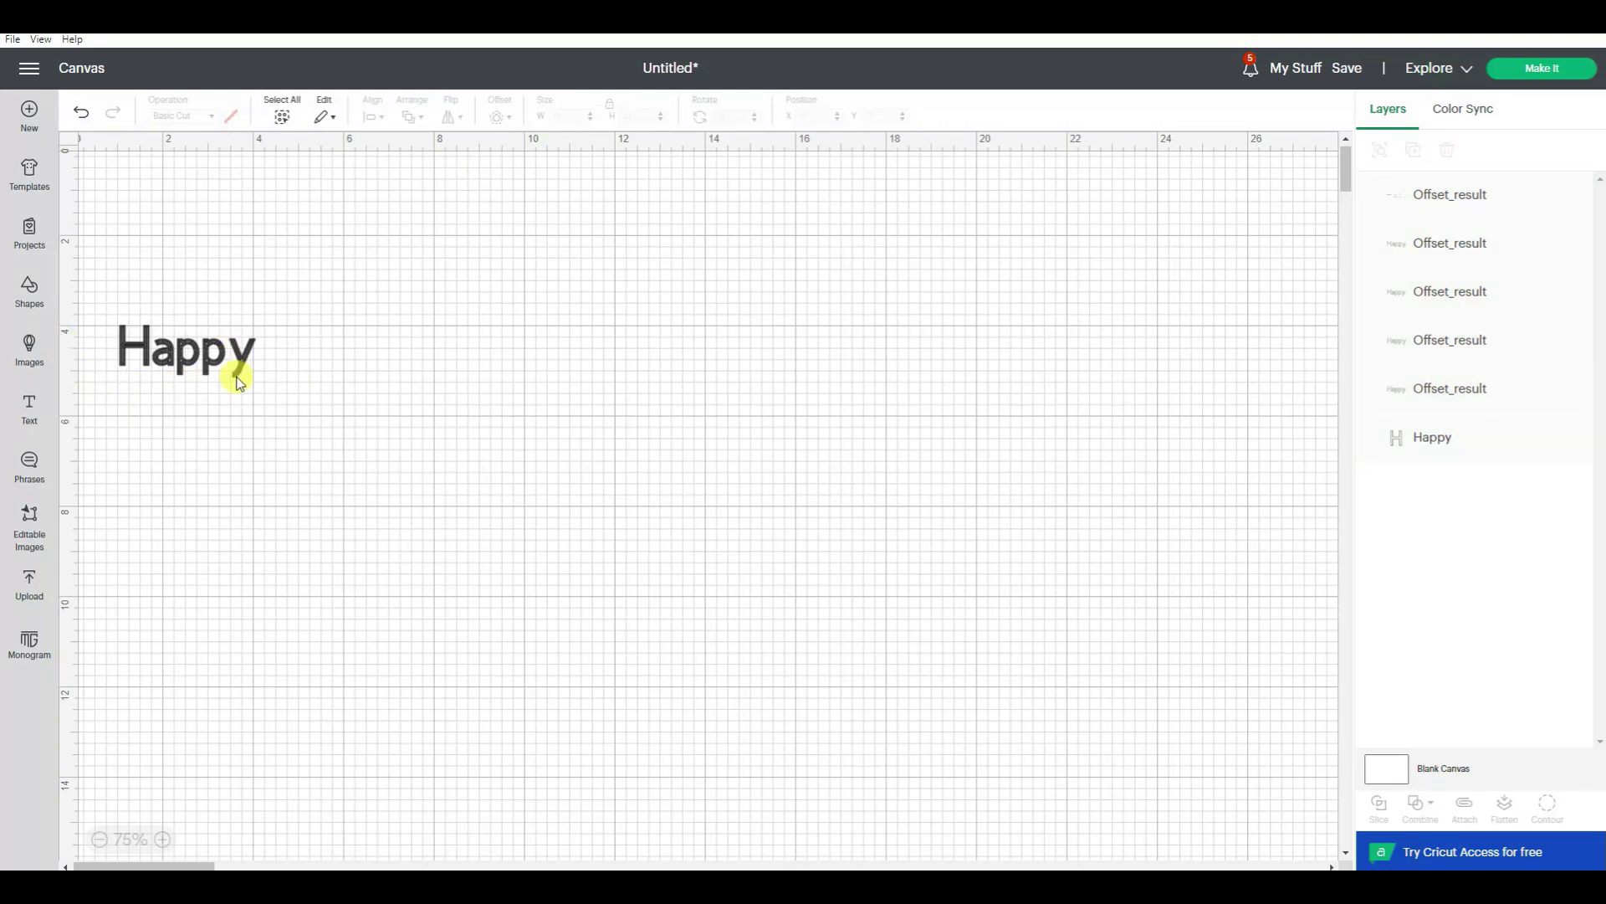
# - Zoom to 300% on the word Happy and select the top Offset_result inset layer
pyautogui.click(162, 839)
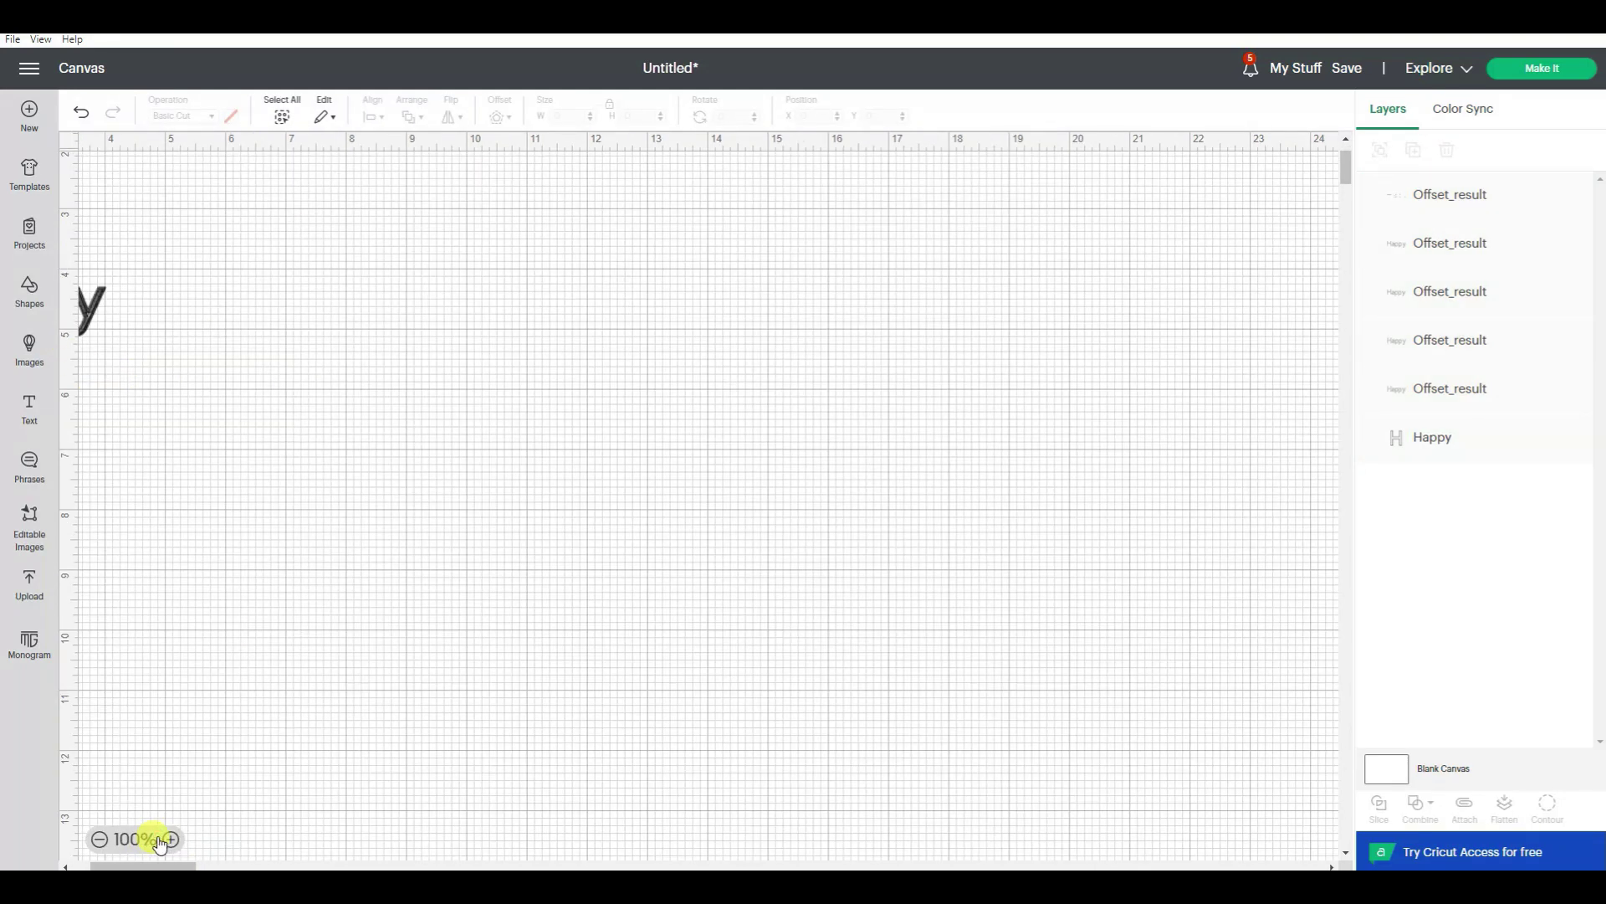
pyautogui.moveTo(181, 866); pyautogui.dragTo(134, 866)
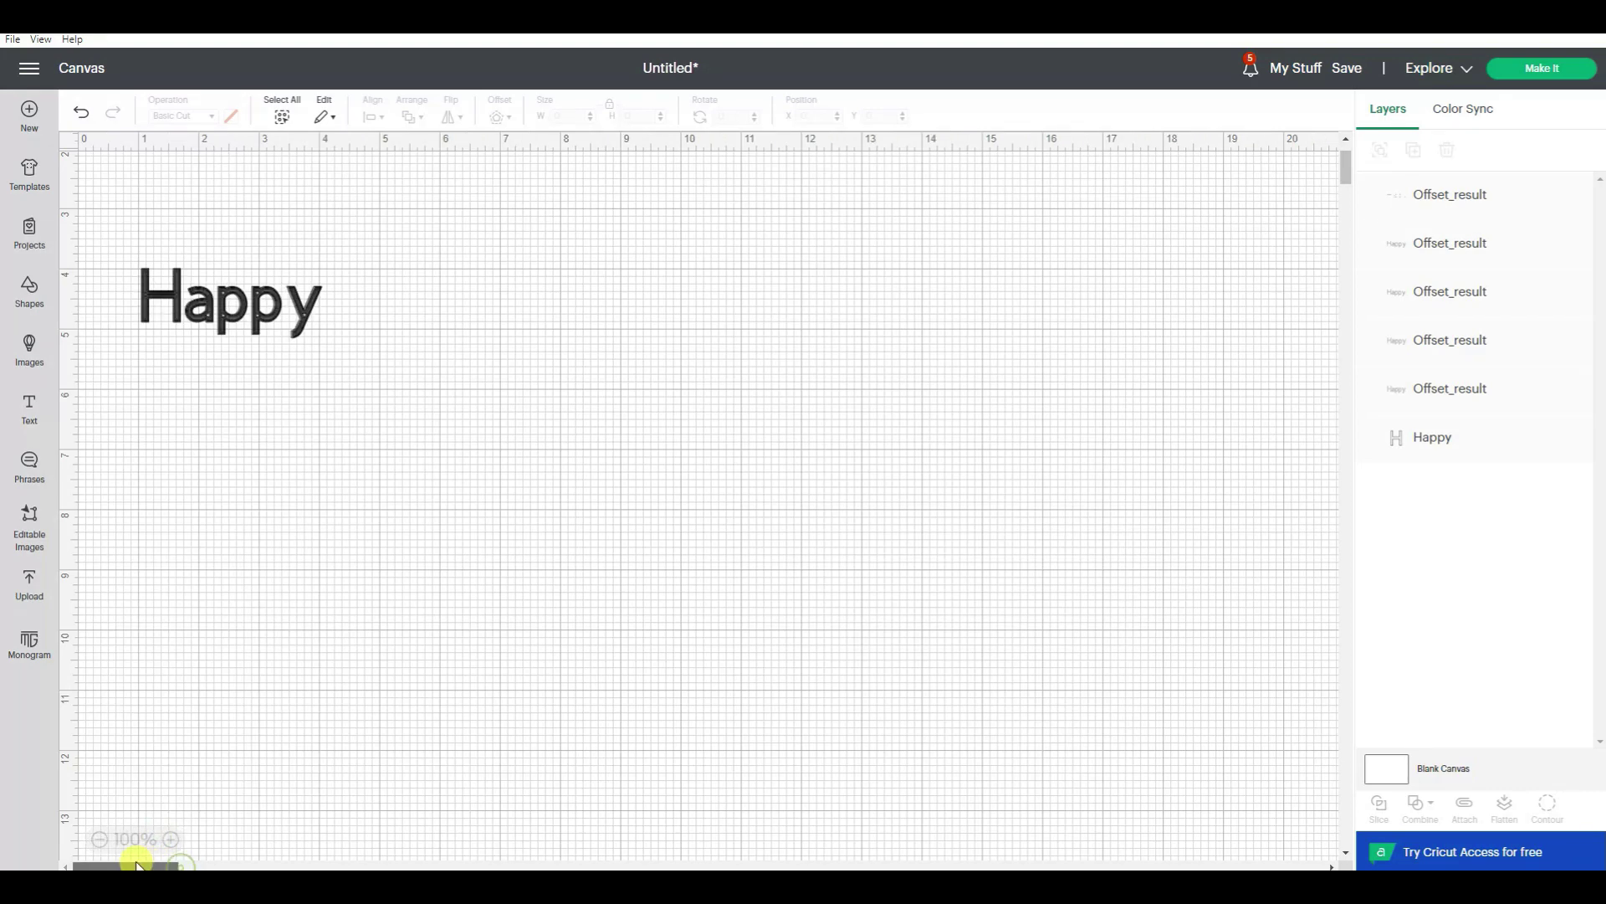
pyautogui.click(170, 839)
pyautogui.click(170, 839)
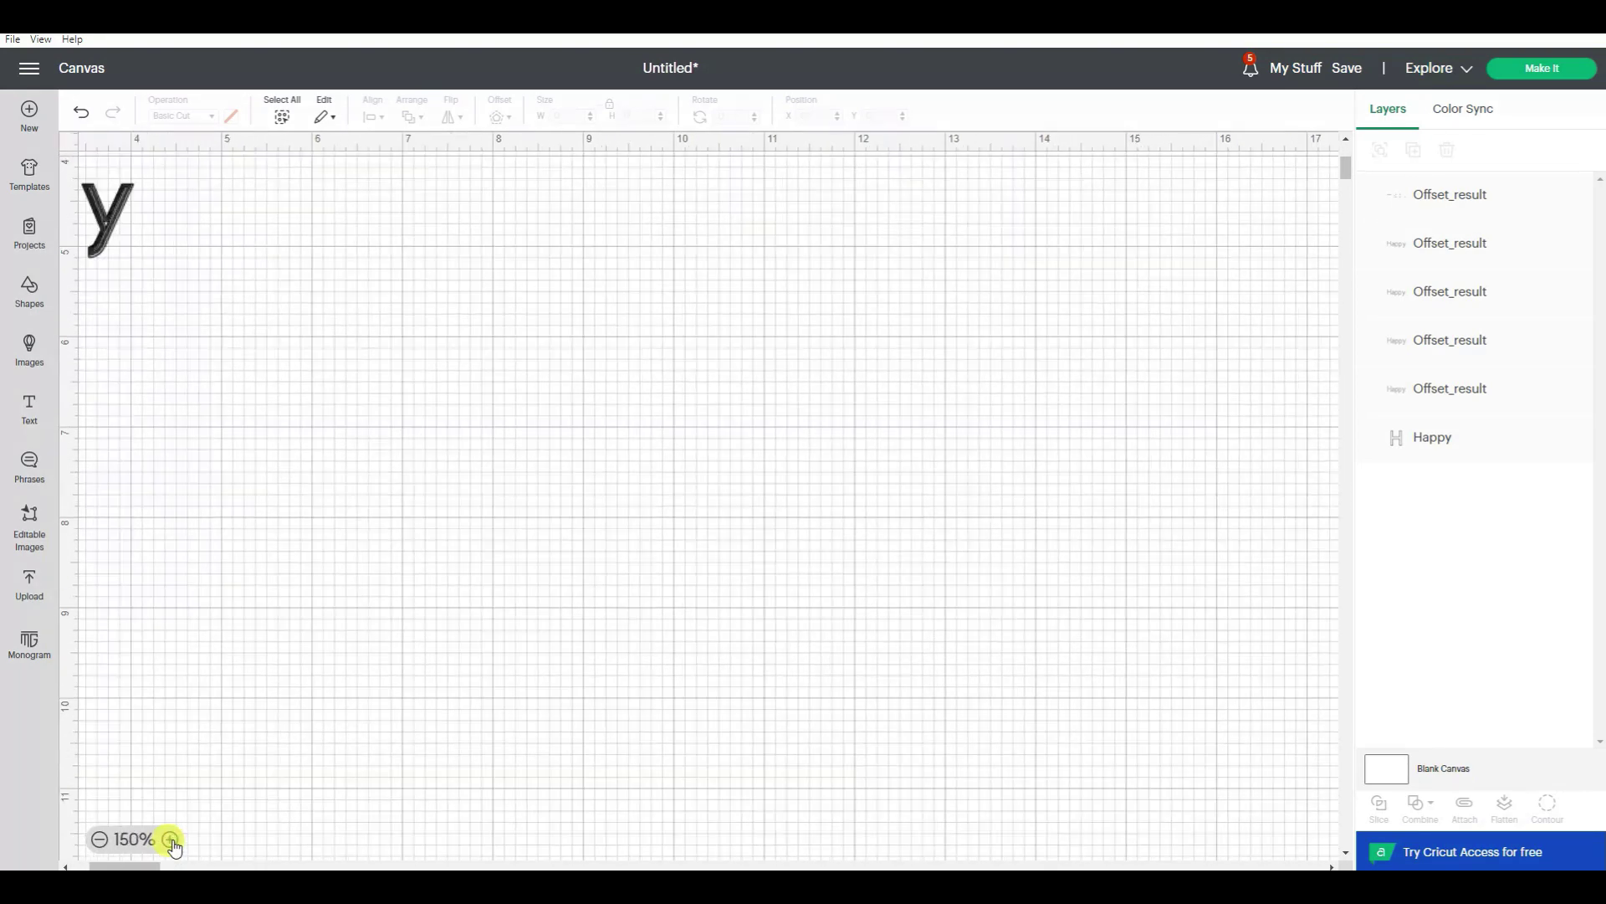
pyautogui.click(170, 839)
pyautogui.click(170, 840)
pyautogui.moveTo(122, 866); pyautogui.dragTo(83, 866)
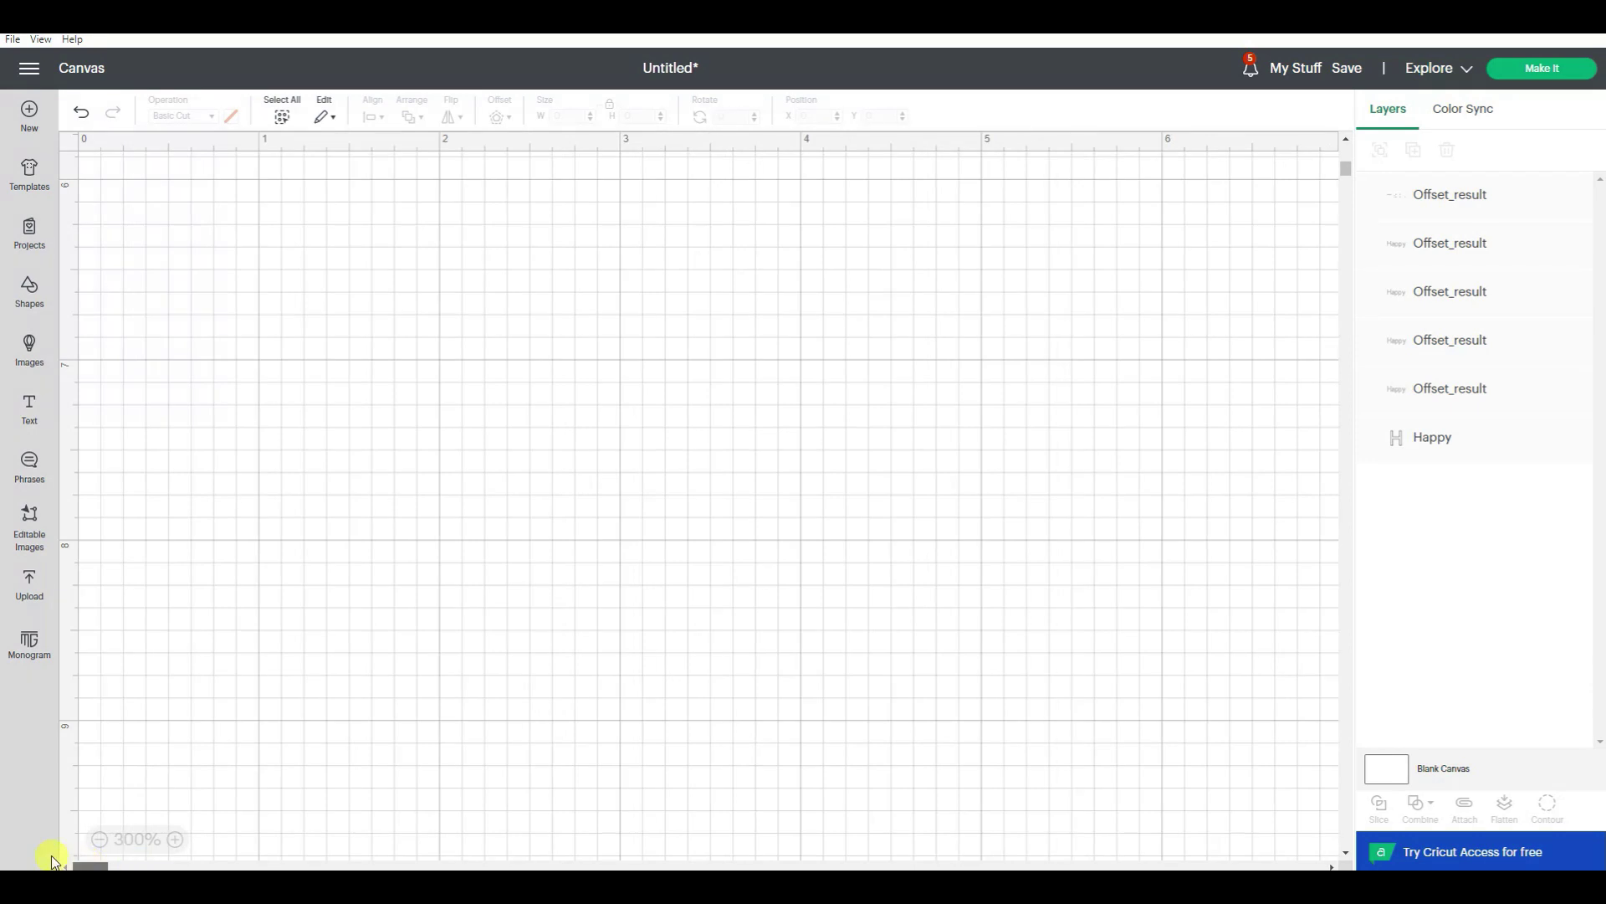
pyautogui.scroll(5, 117, 502)
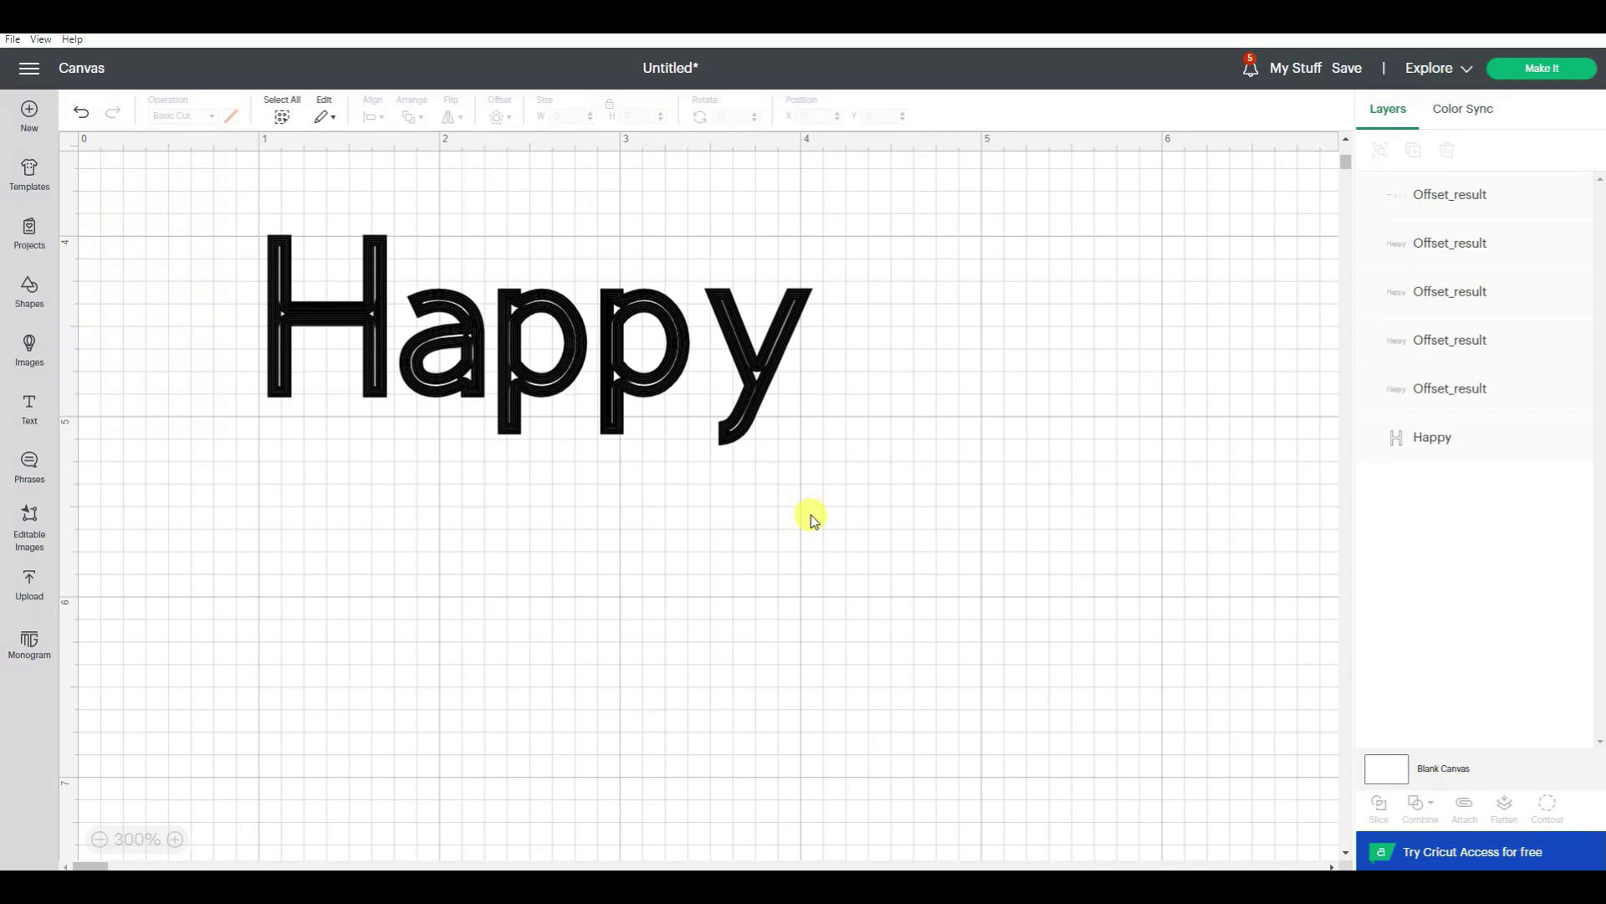
pyautogui.click(662, 384)
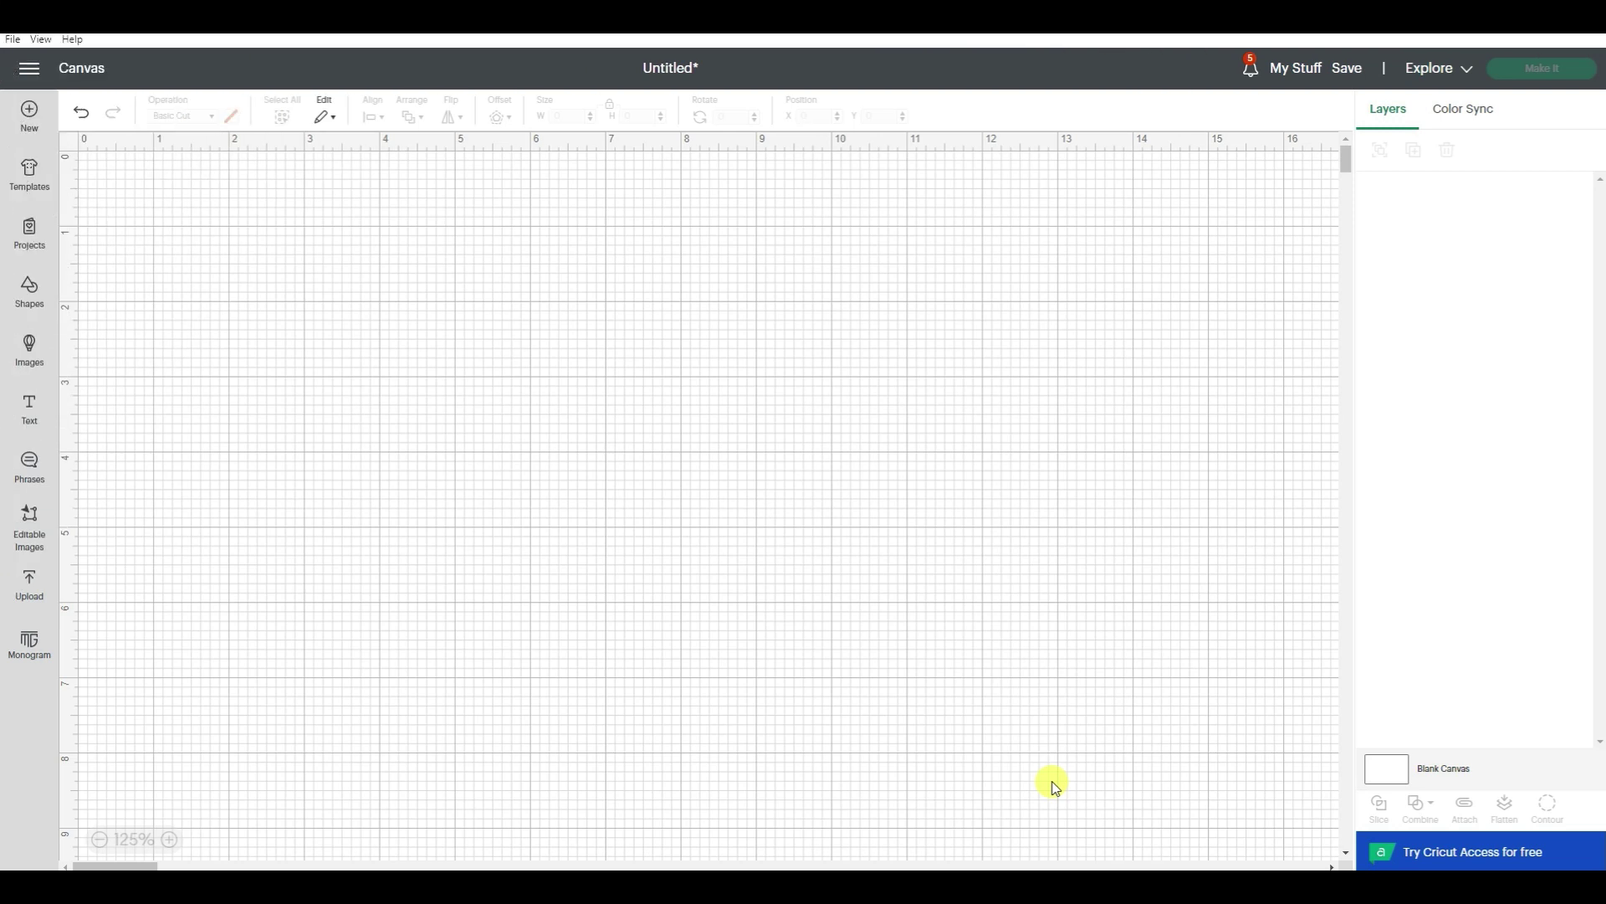
# - Add the green Happy Birthday image from the purchased Birthdays images to the canvas
pyautogui.click(43, 353)
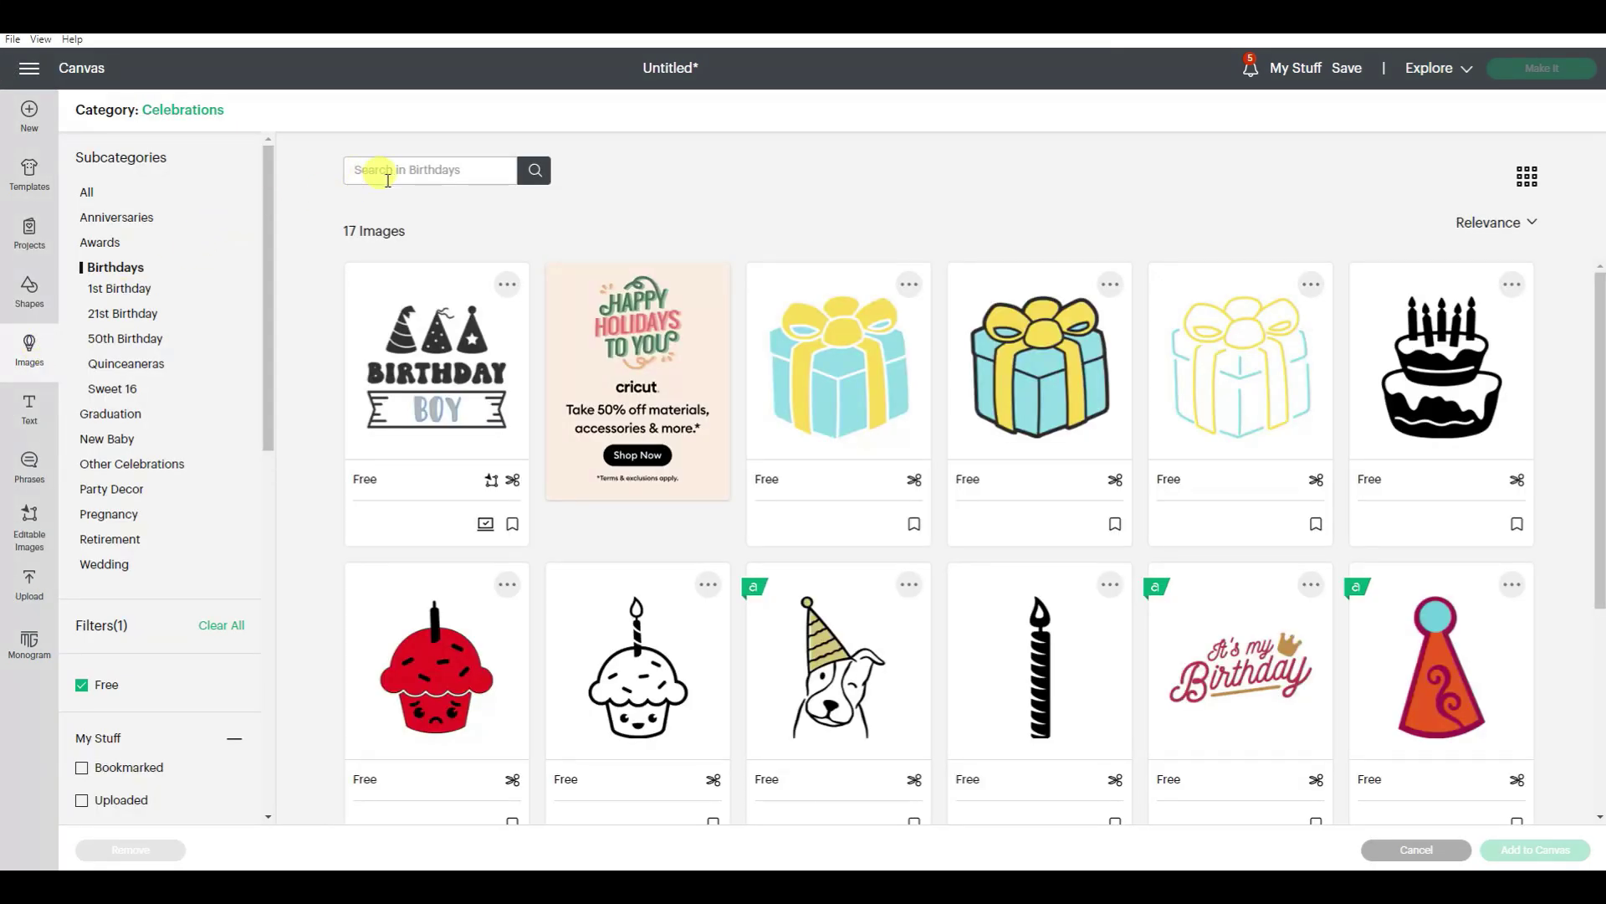
pyautogui.scroll(-3, 1004, 401)
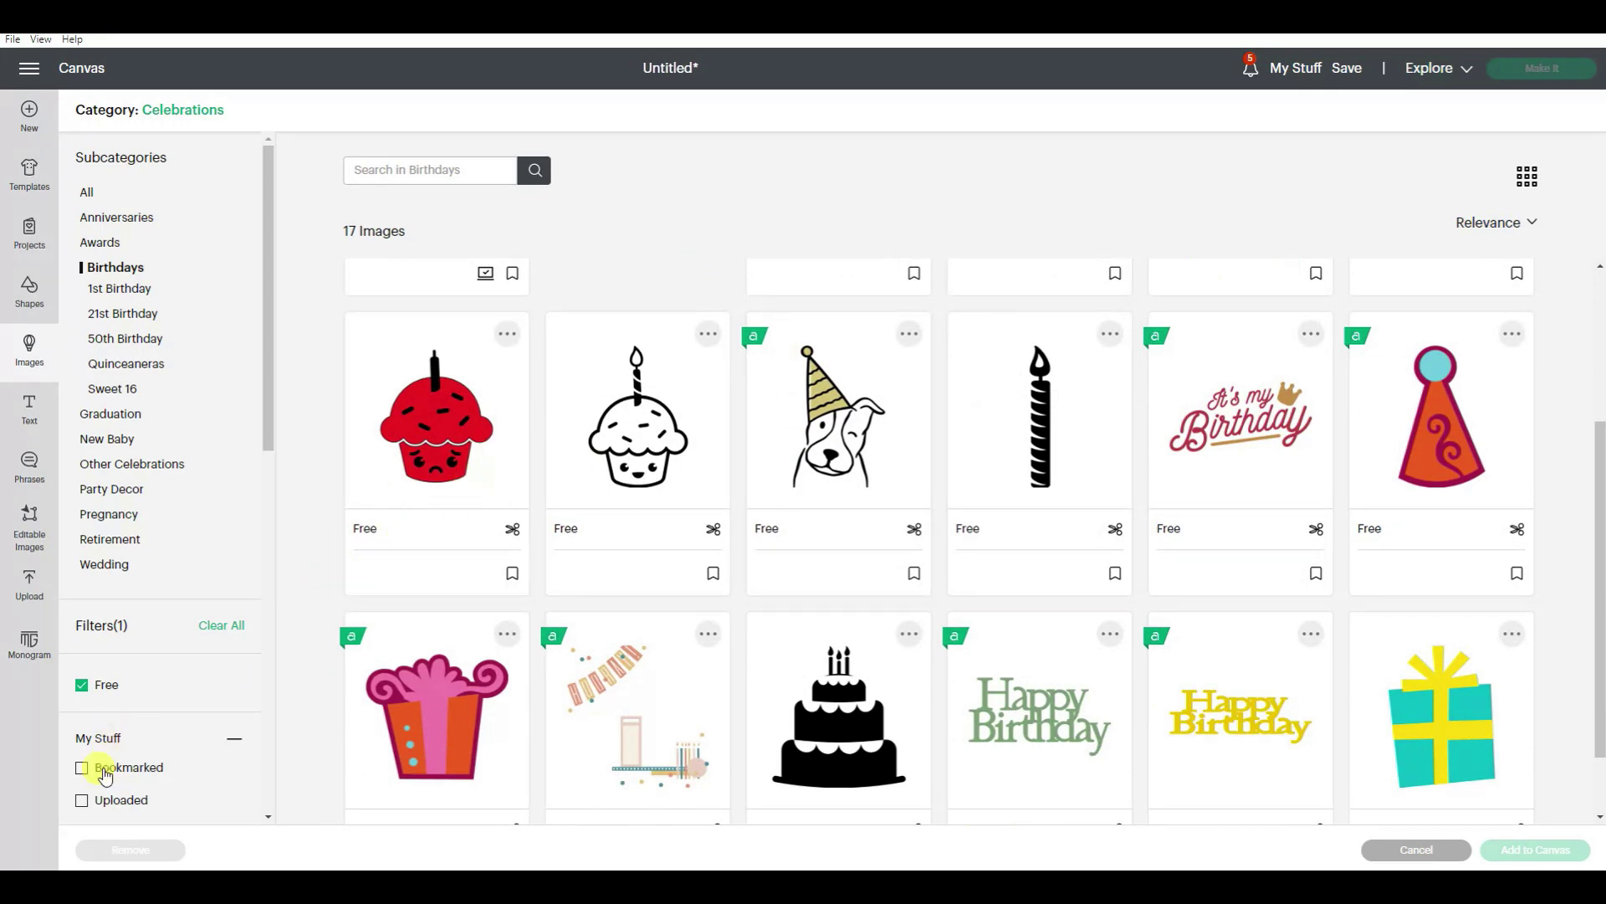
pyautogui.scroll(-3, 97, 787)
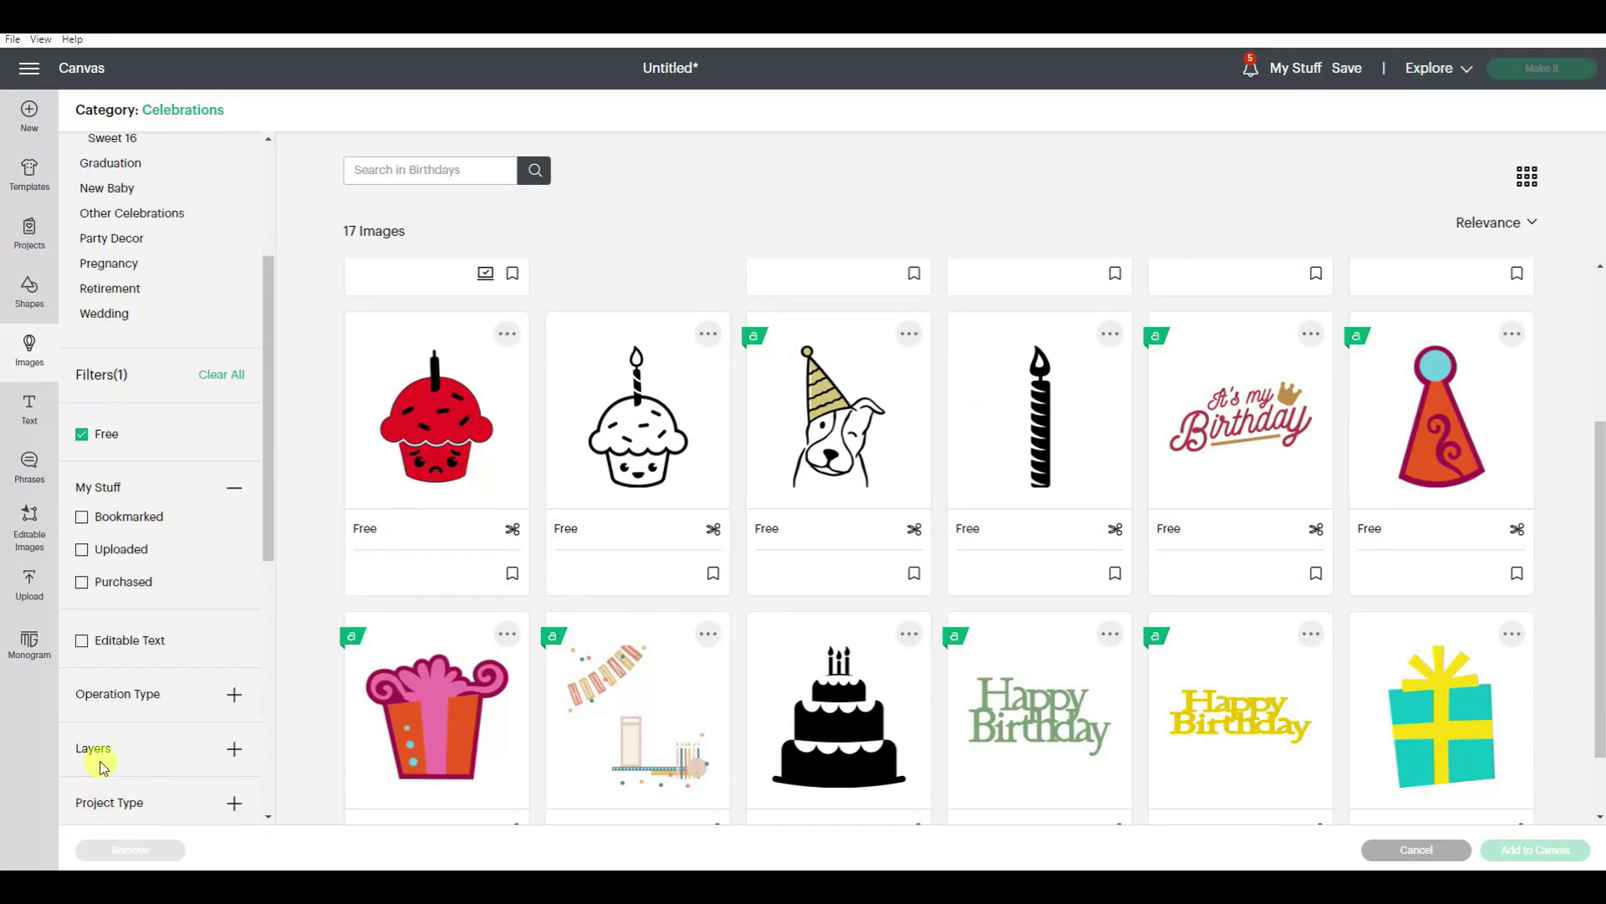
pyautogui.click(81, 583)
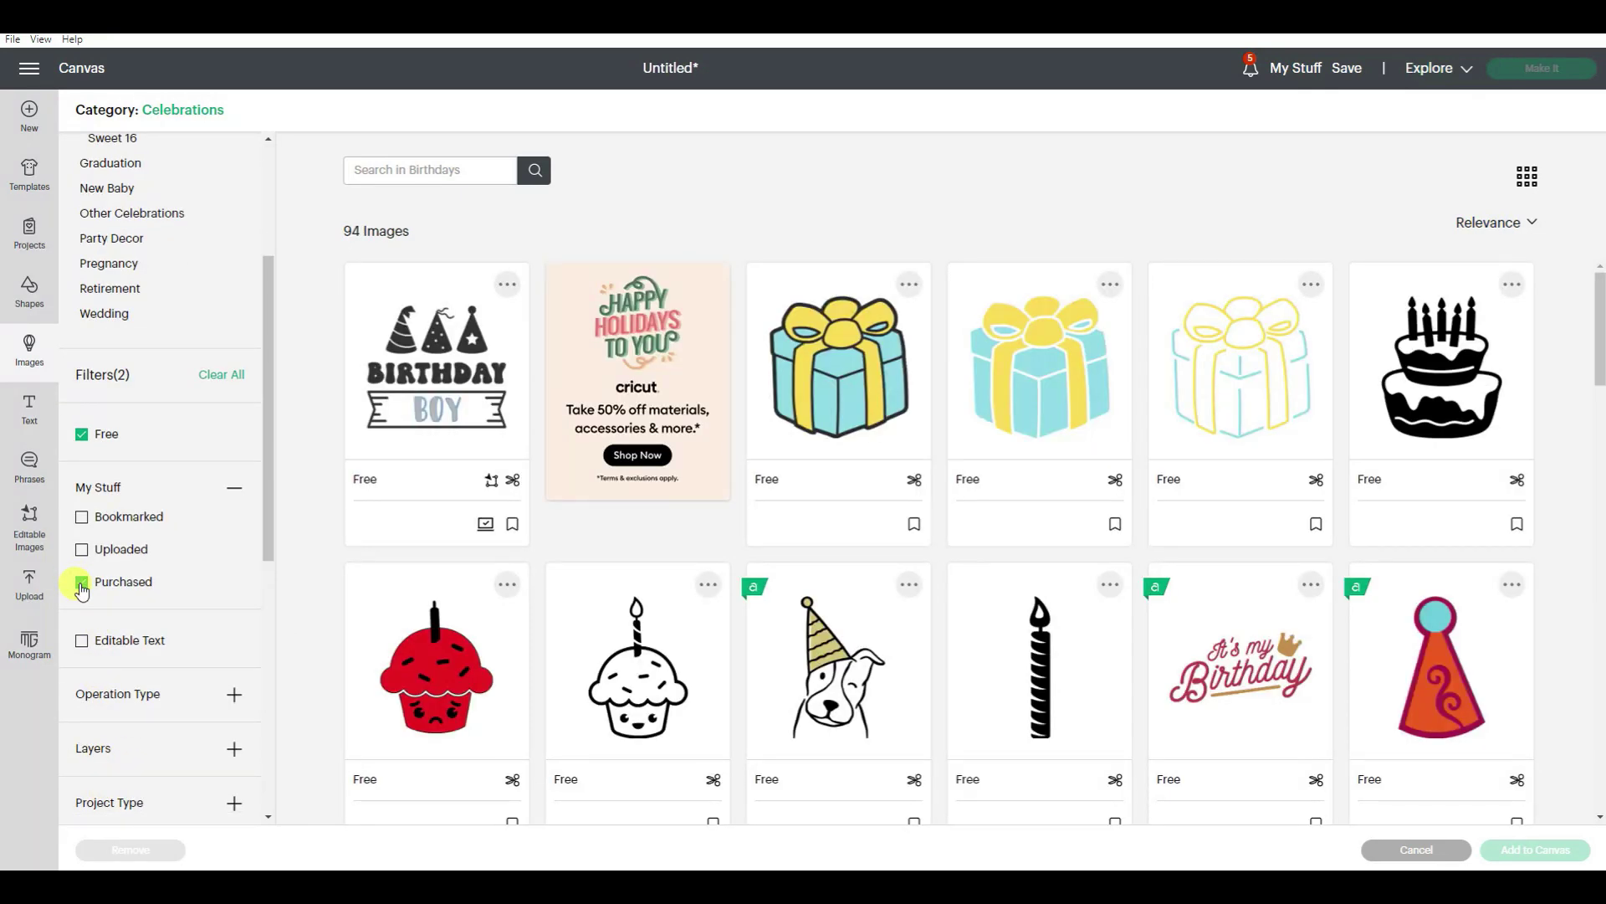
pyautogui.scroll(-1, 699, 539)
pyautogui.scroll(-5, 699, 540)
pyautogui.click(1024, 666)
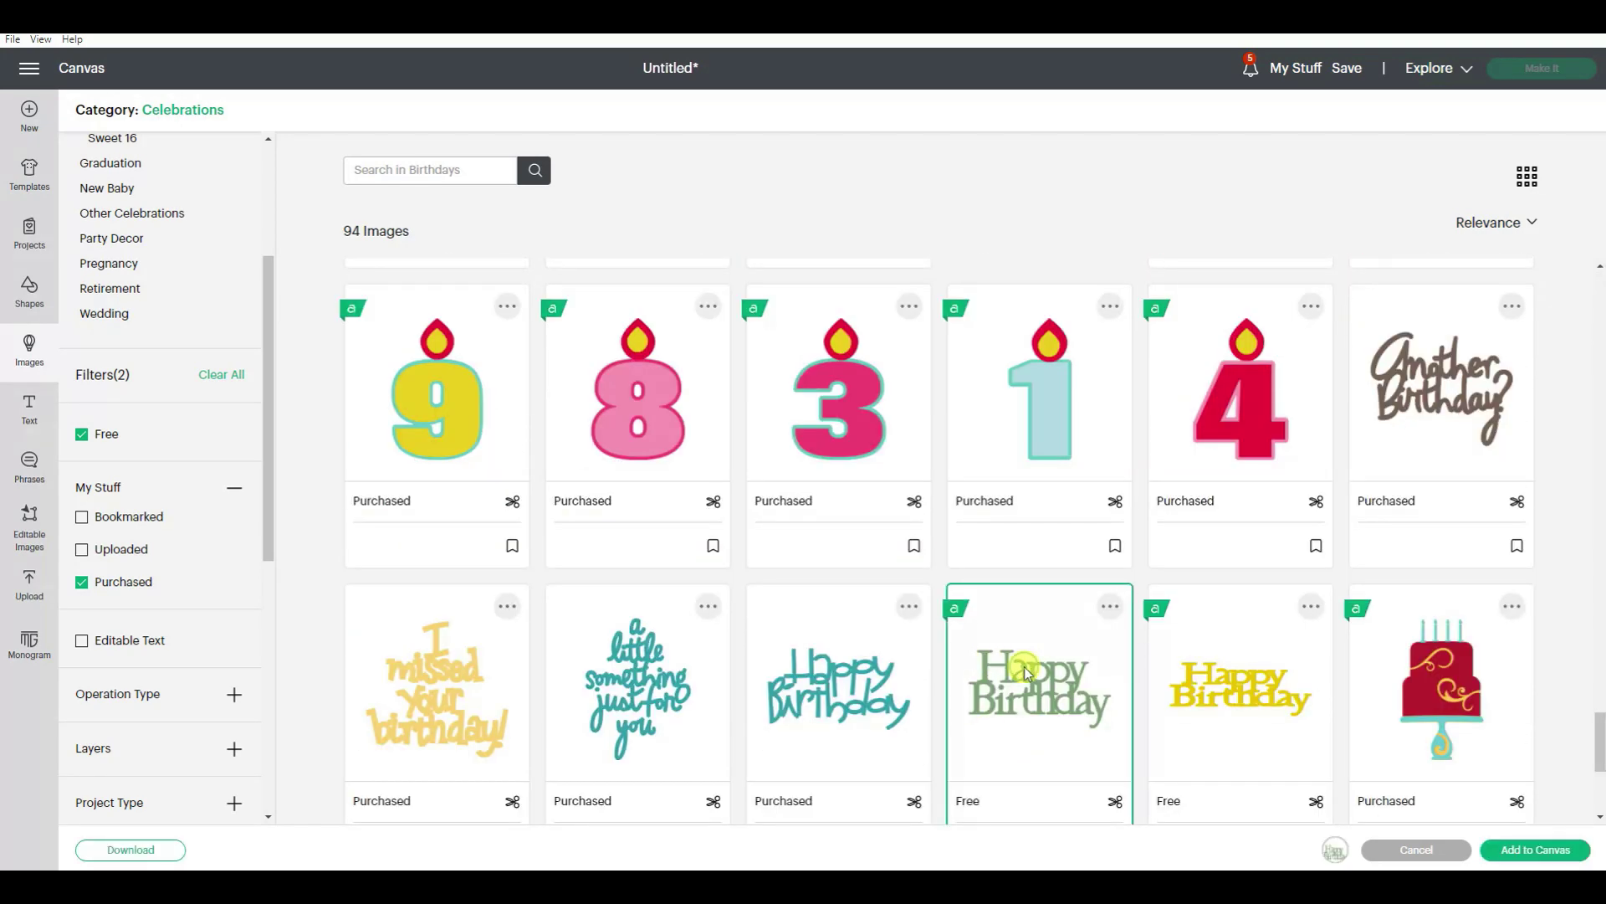
pyautogui.click(1548, 851)
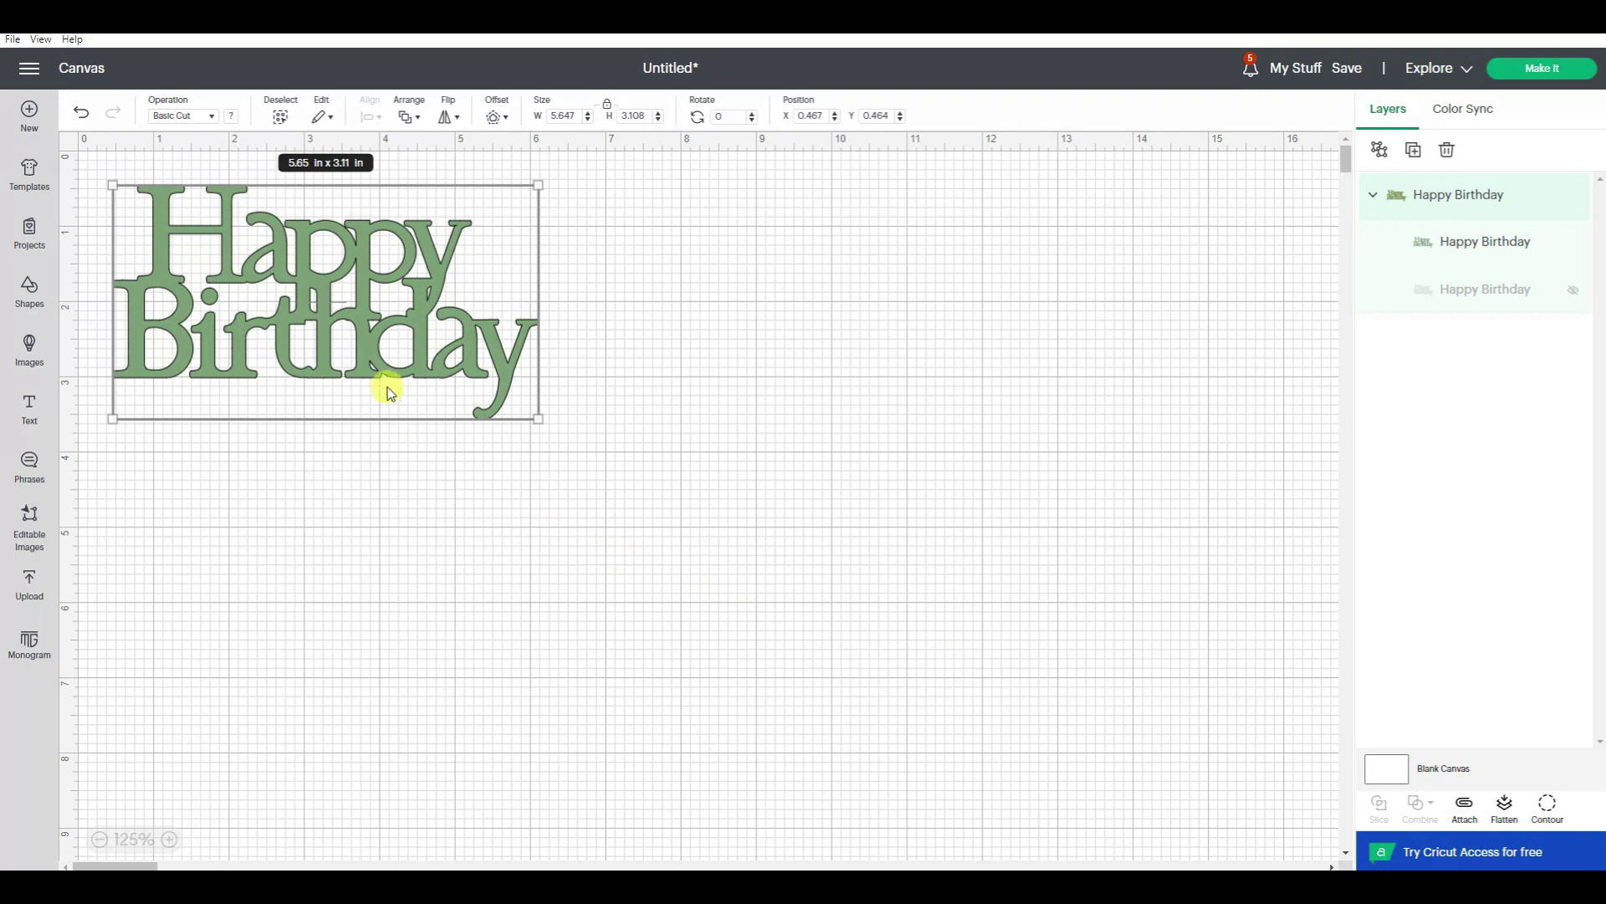
# - Center the Happy Birthday image and resize it to 3 in wide by 1.651 in tall
pyautogui.moveTo(383, 378); pyautogui.dragTo(601, 511)
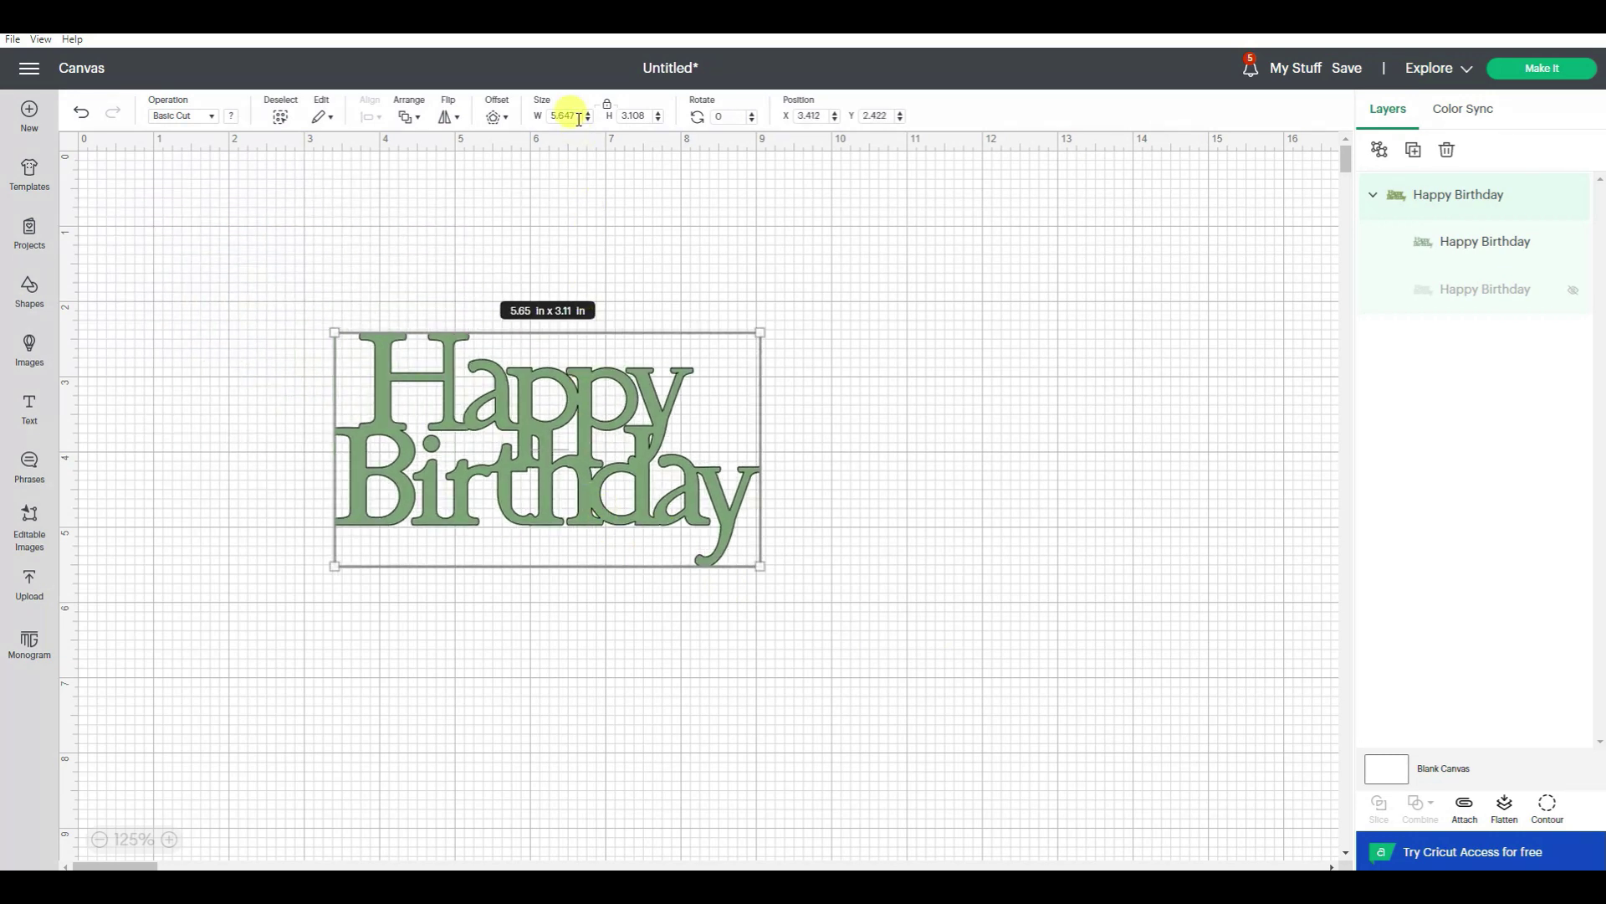
pyautogui.write('3')
pyautogui.press('Return')
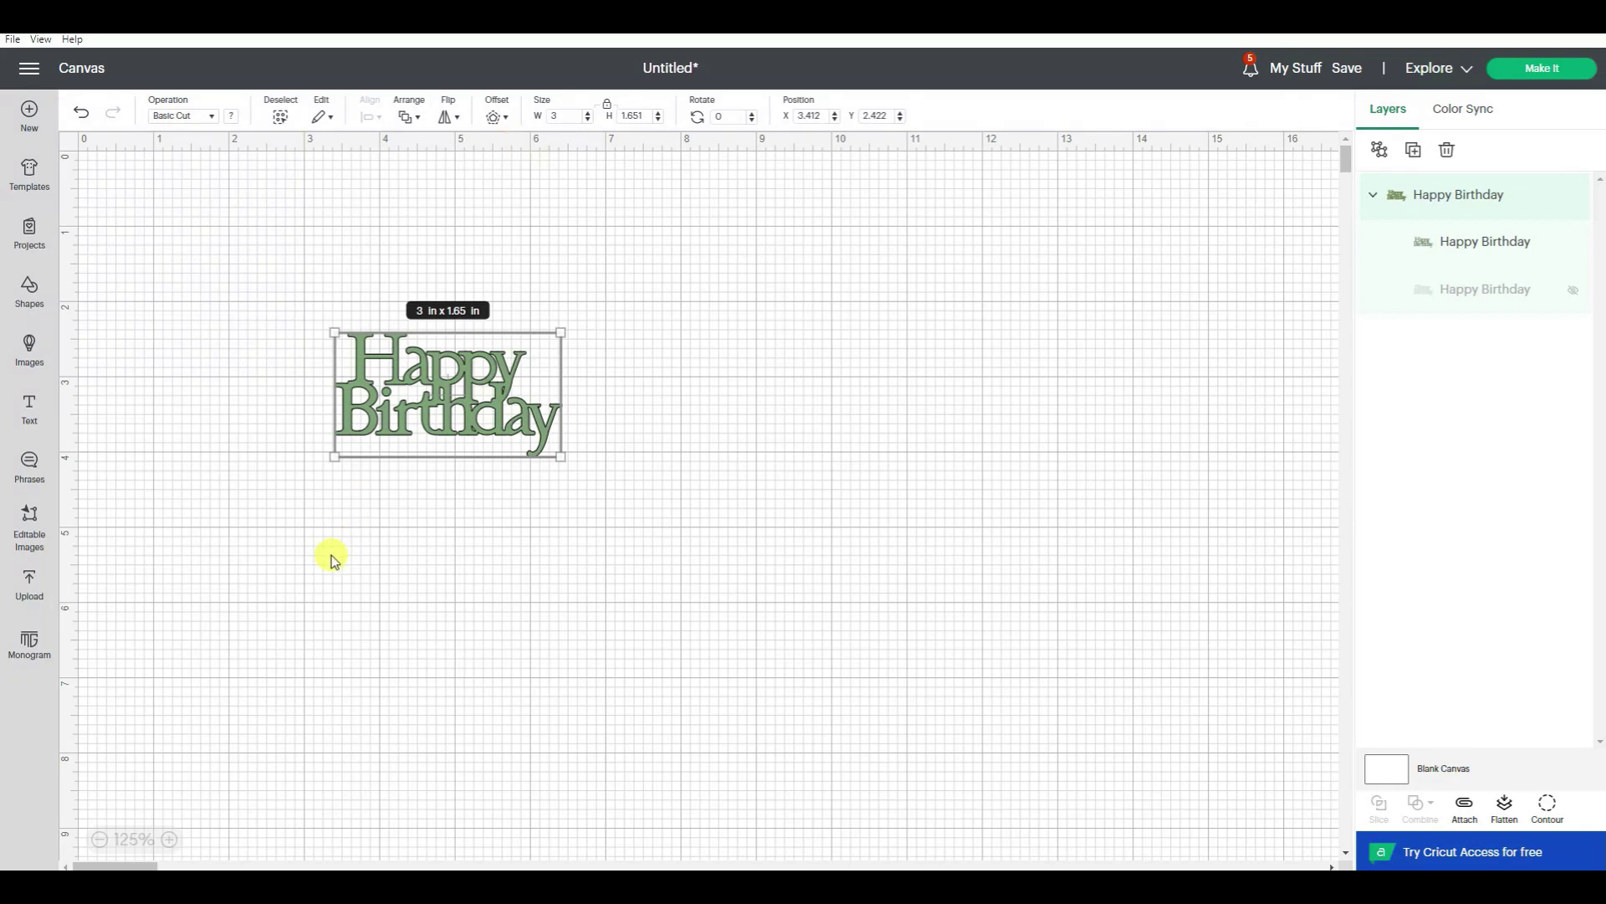
pyautogui.click(168, 839)
pyautogui.click(168, 839)
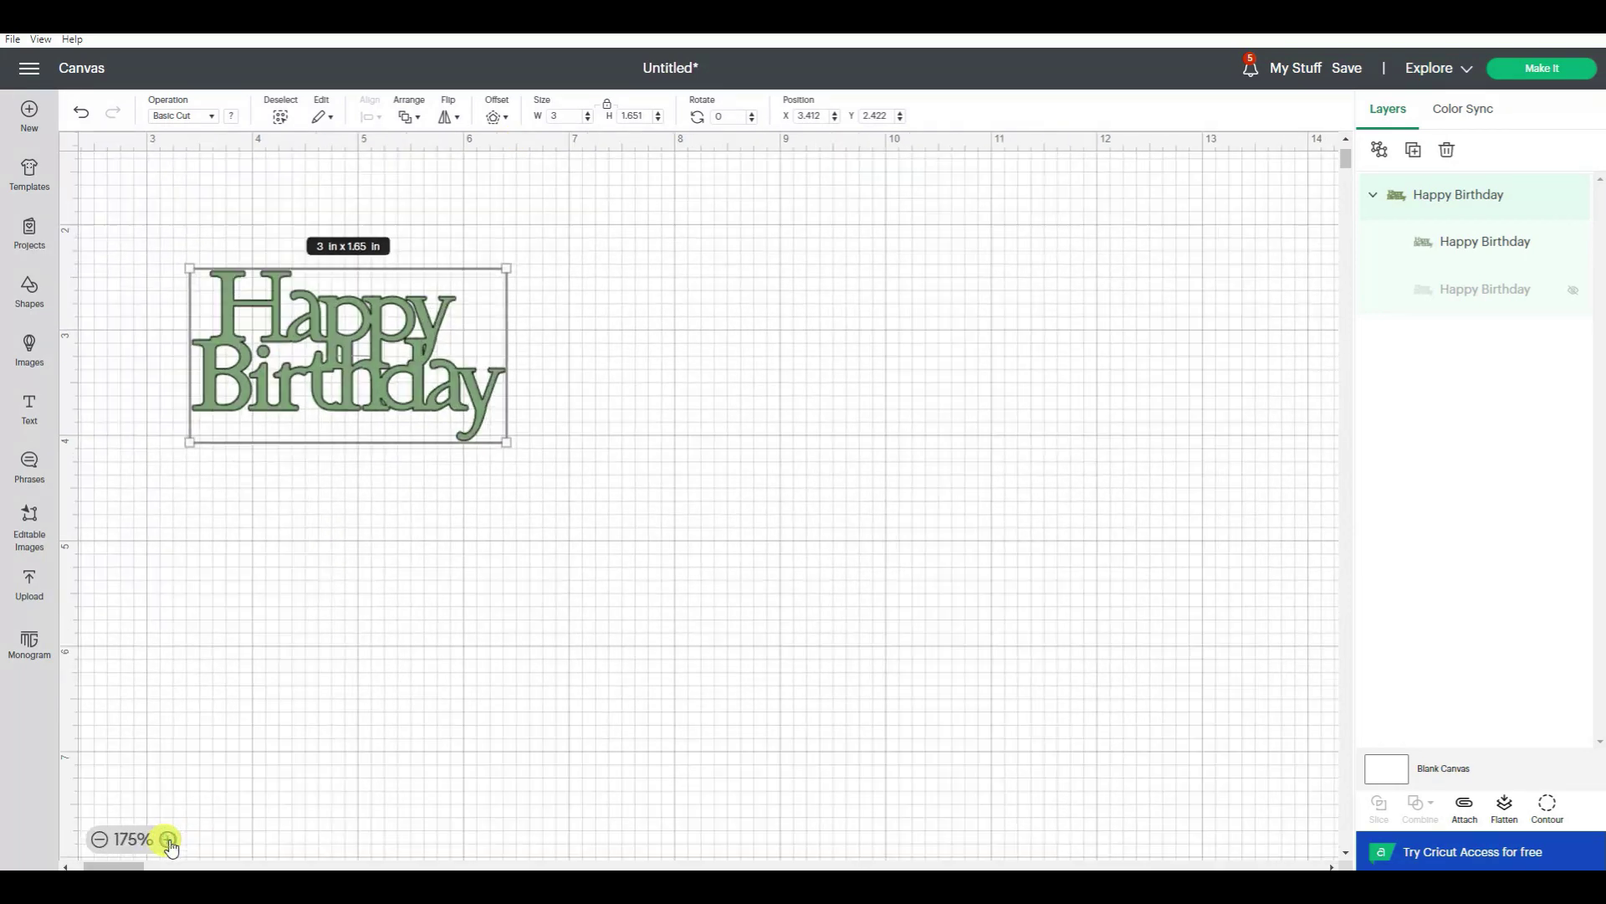
pyautogui.moveTo(117, 866); pyautogui.dragTo(107, 866)
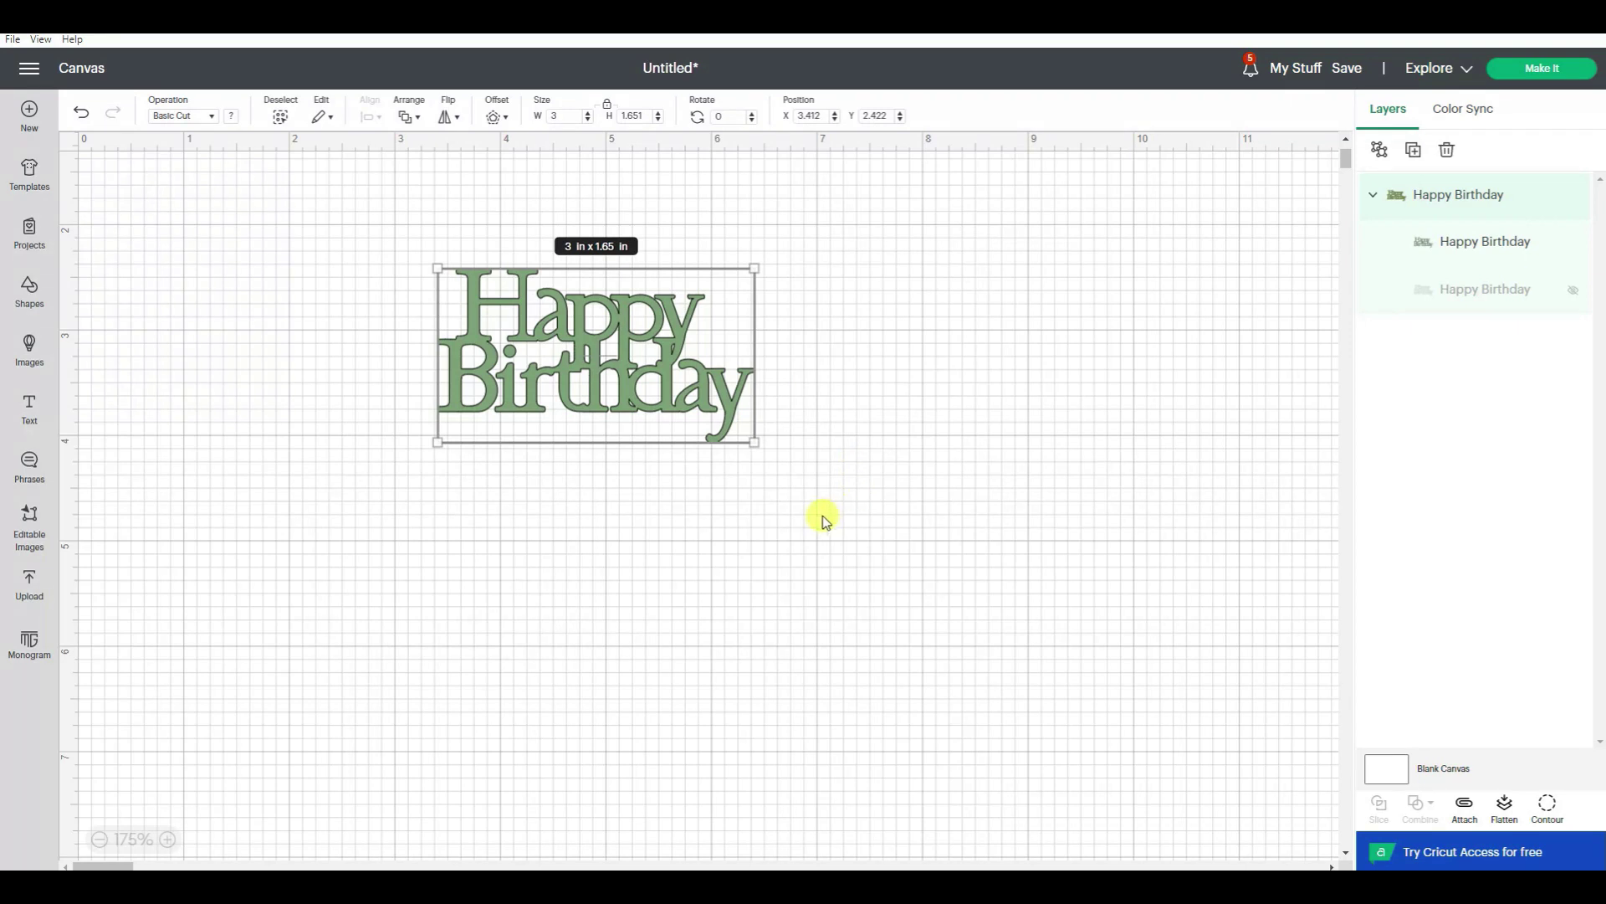
# - Create a 0.097 in rounded offset around Happy Birthday
pyautogui.click(494, 115)
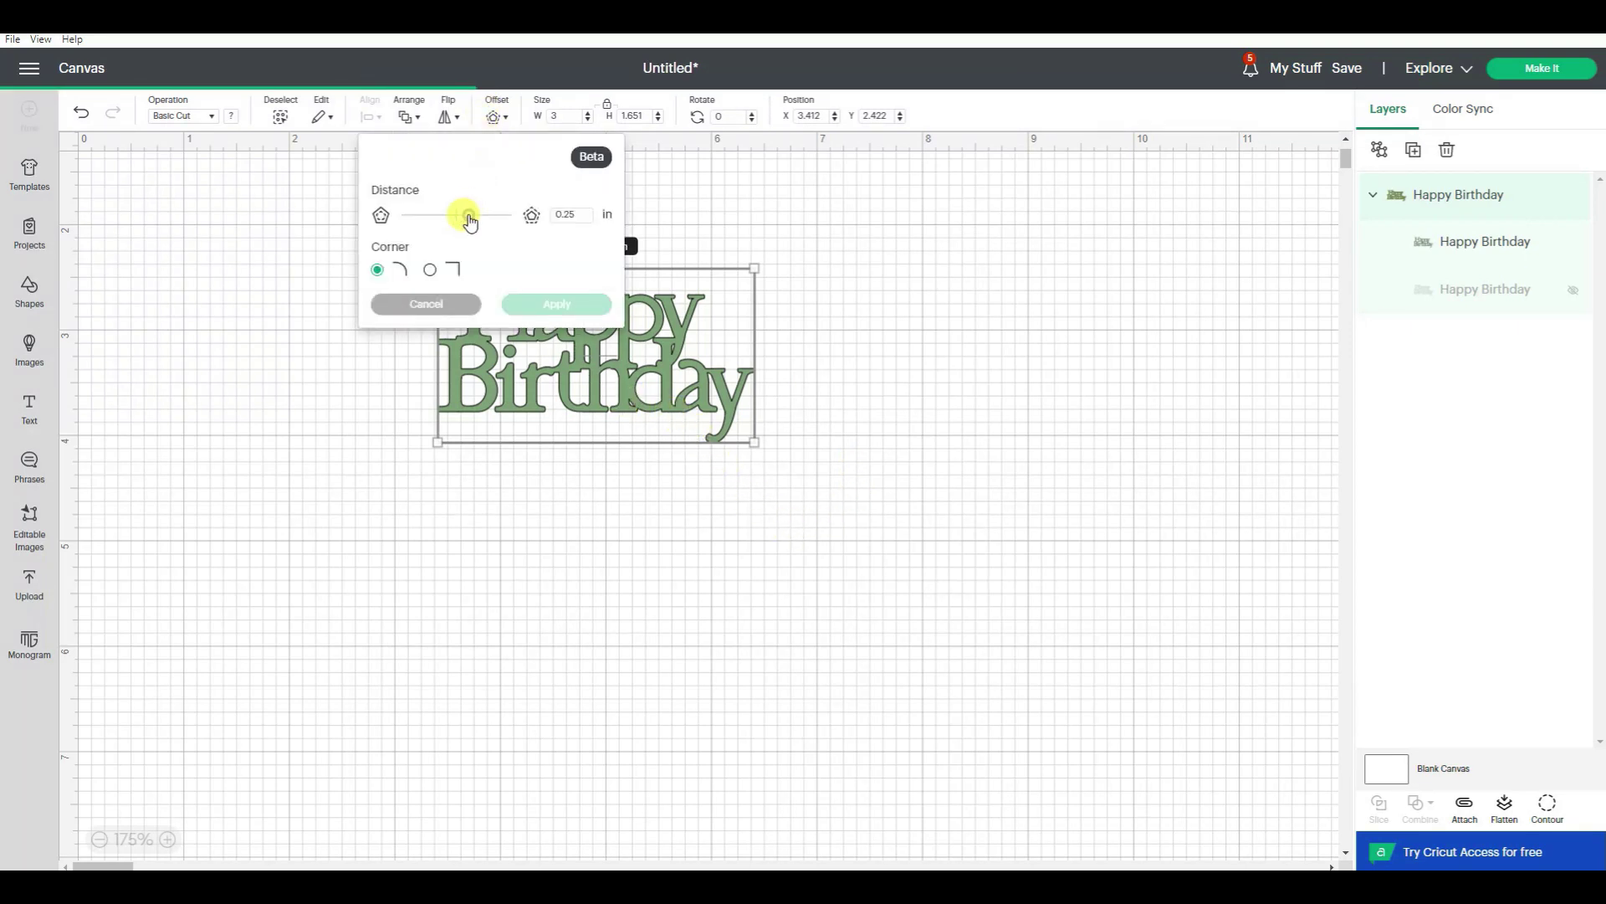
pyautogui.moveTo(472, 226); pyautogui.dragTo(463, 224)
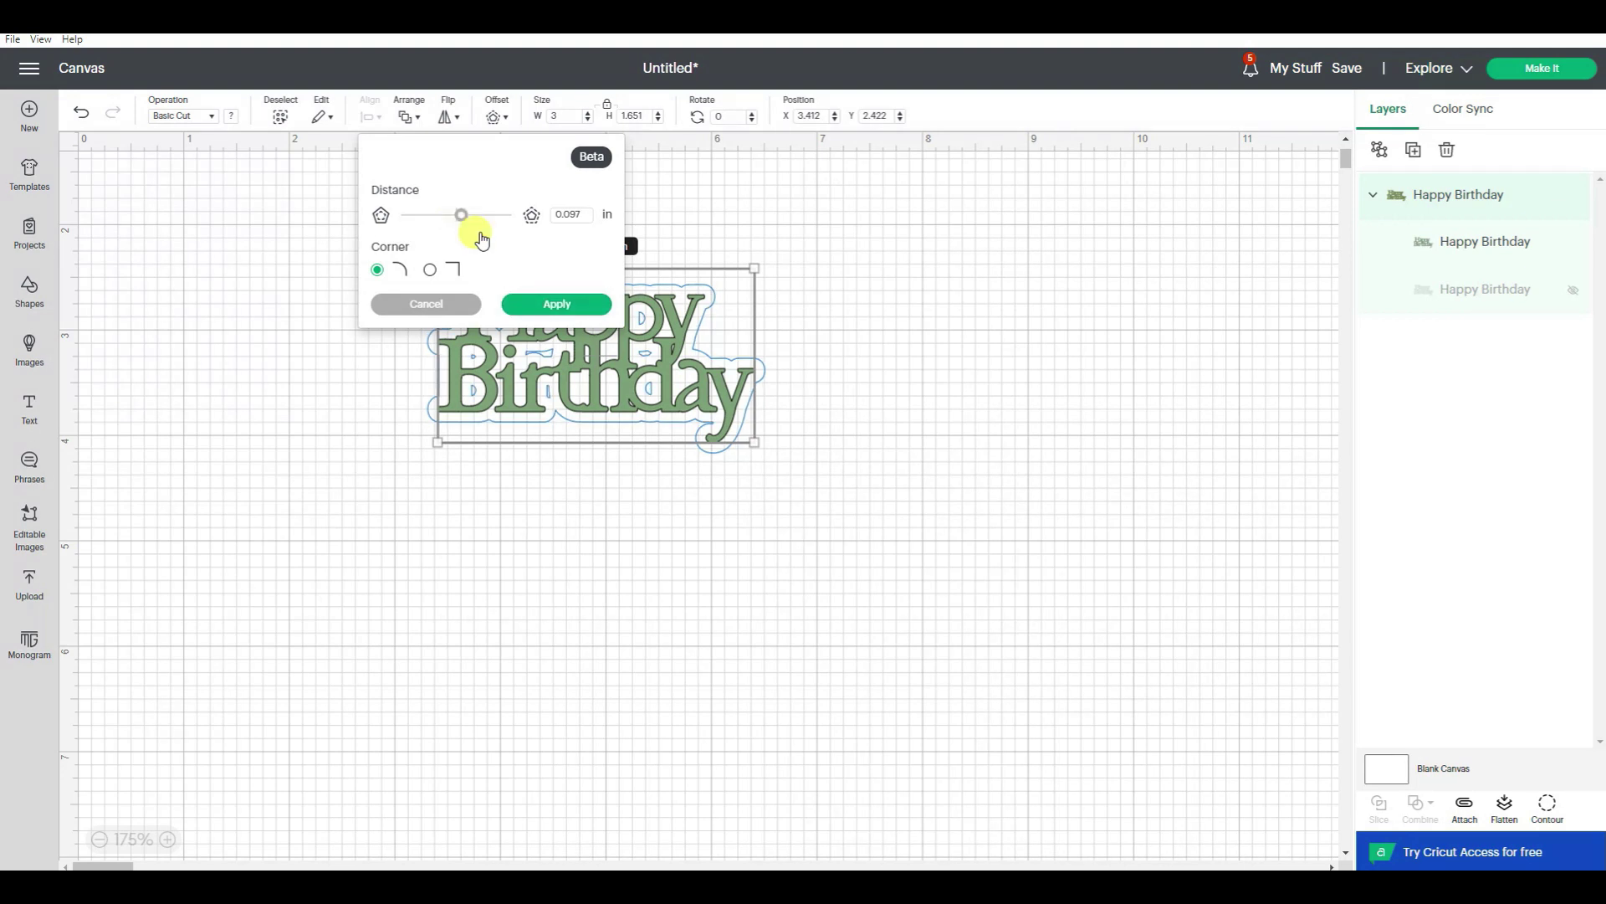
pyautogui.click(556, 304)
# - Colour the new Offset_result layer white
pyautogui.click(1432, 338)
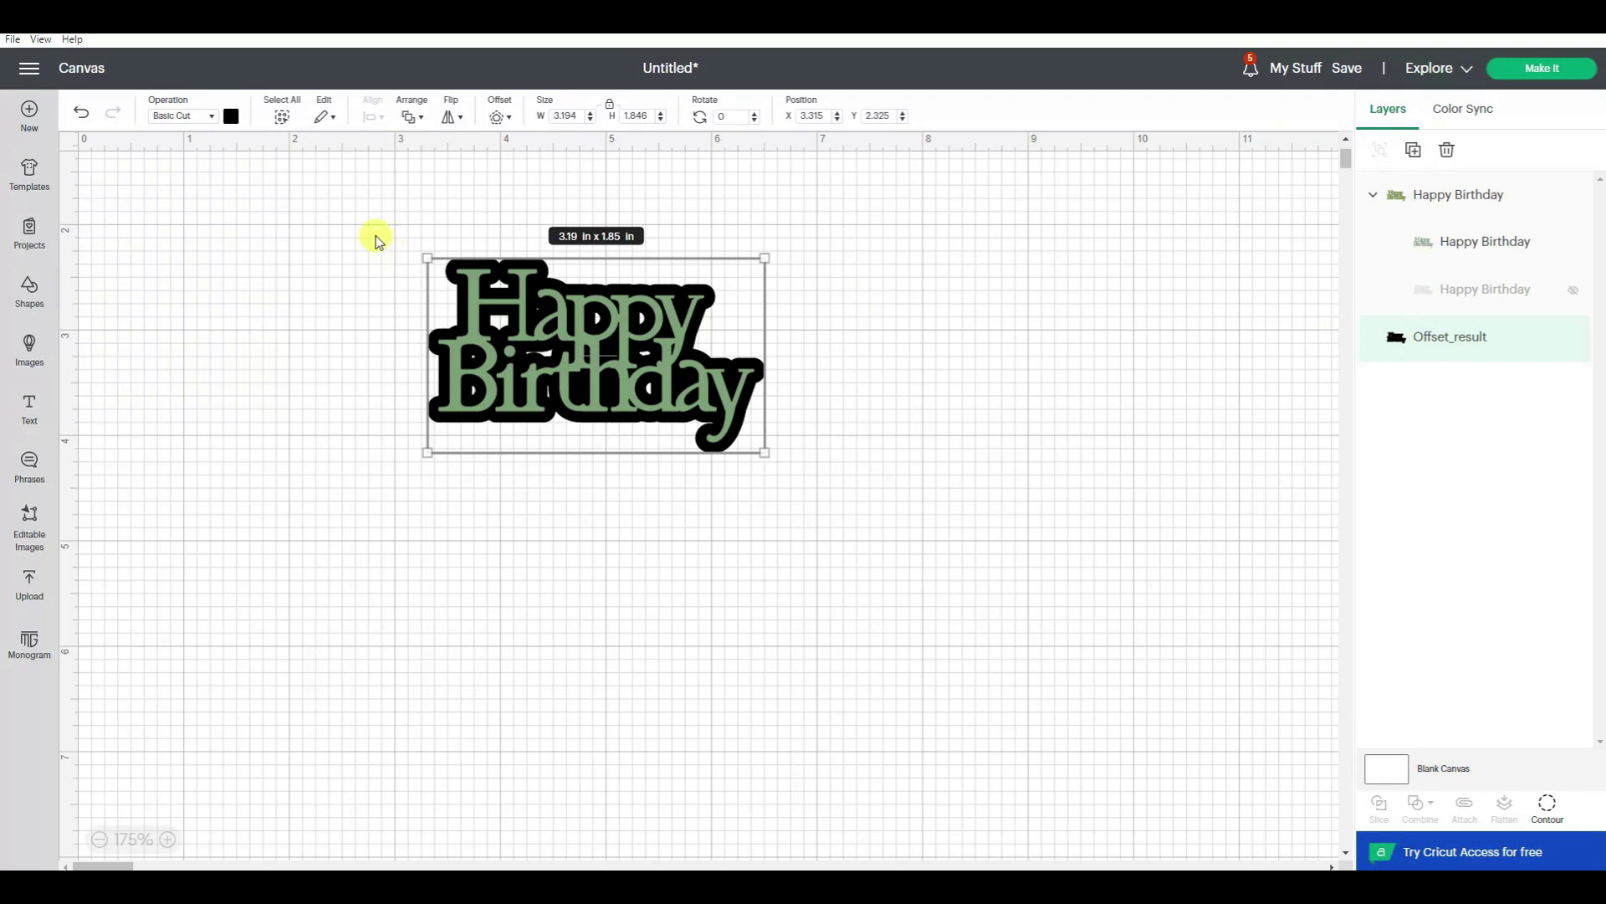
pyautogui.click(231, 116)
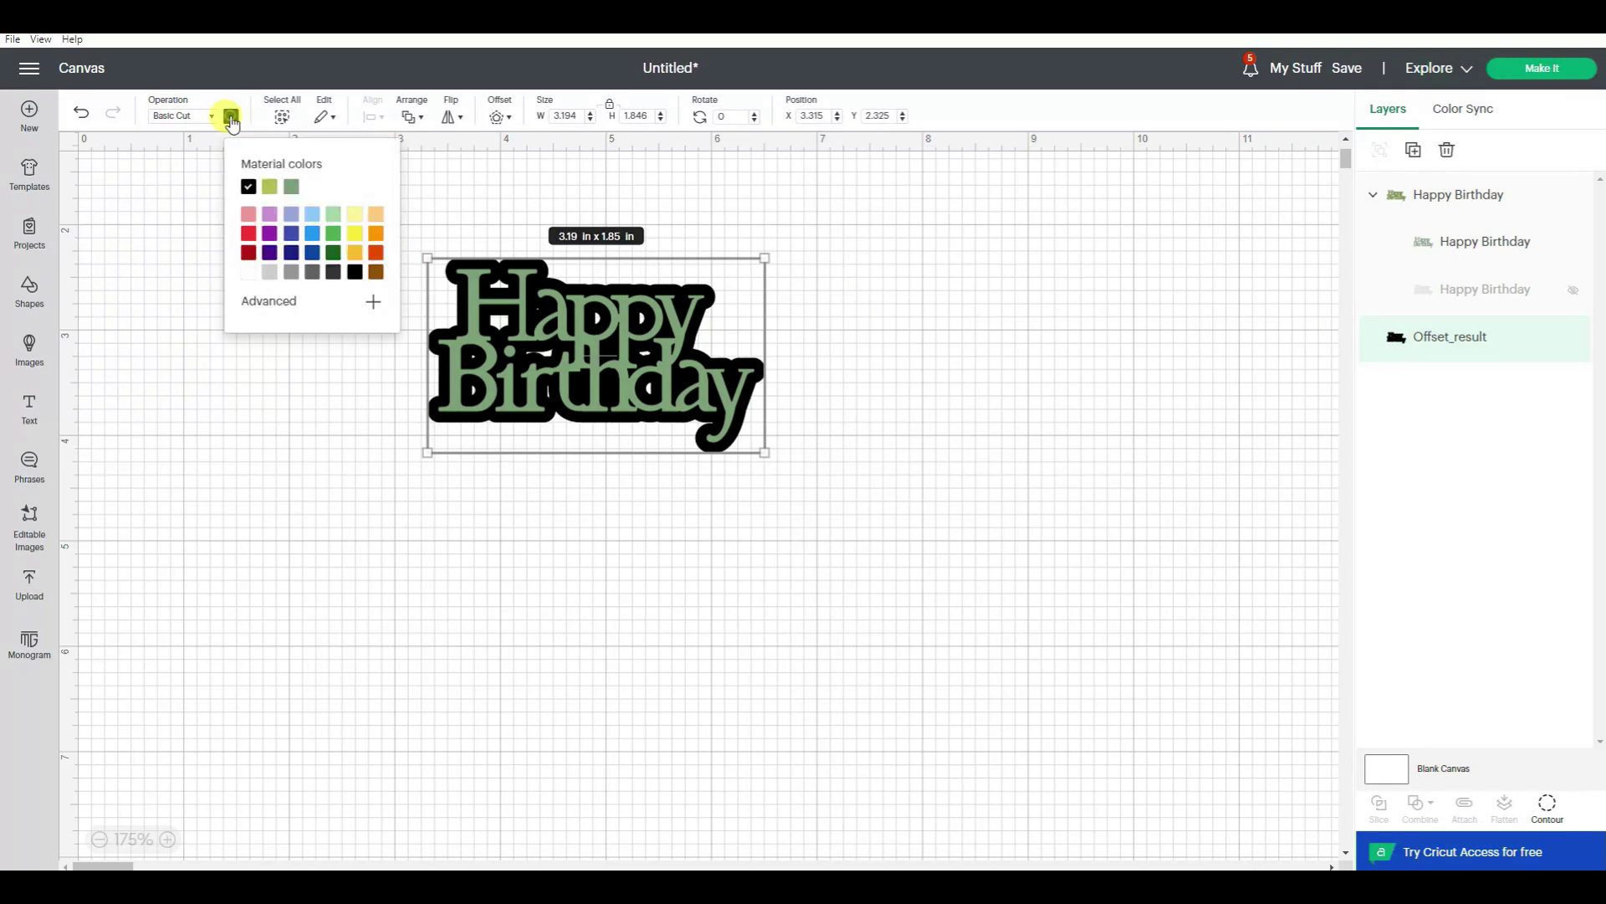
pyautogui.click(248, 273)
pyautogui.click(994, 325)
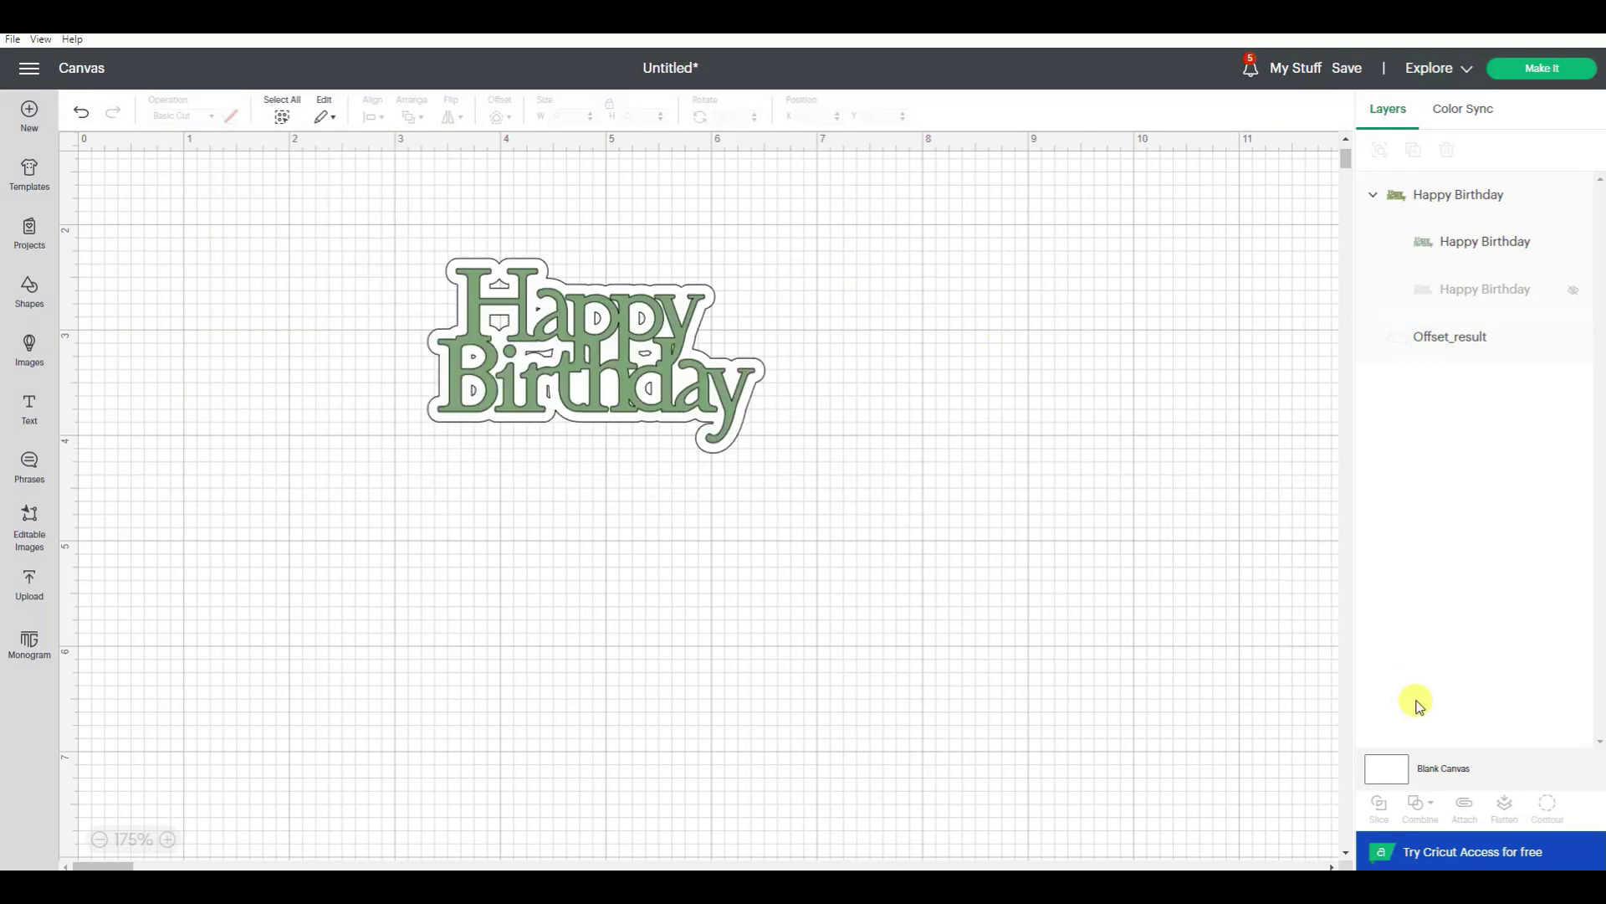
pyautogui.click(1496, 348)
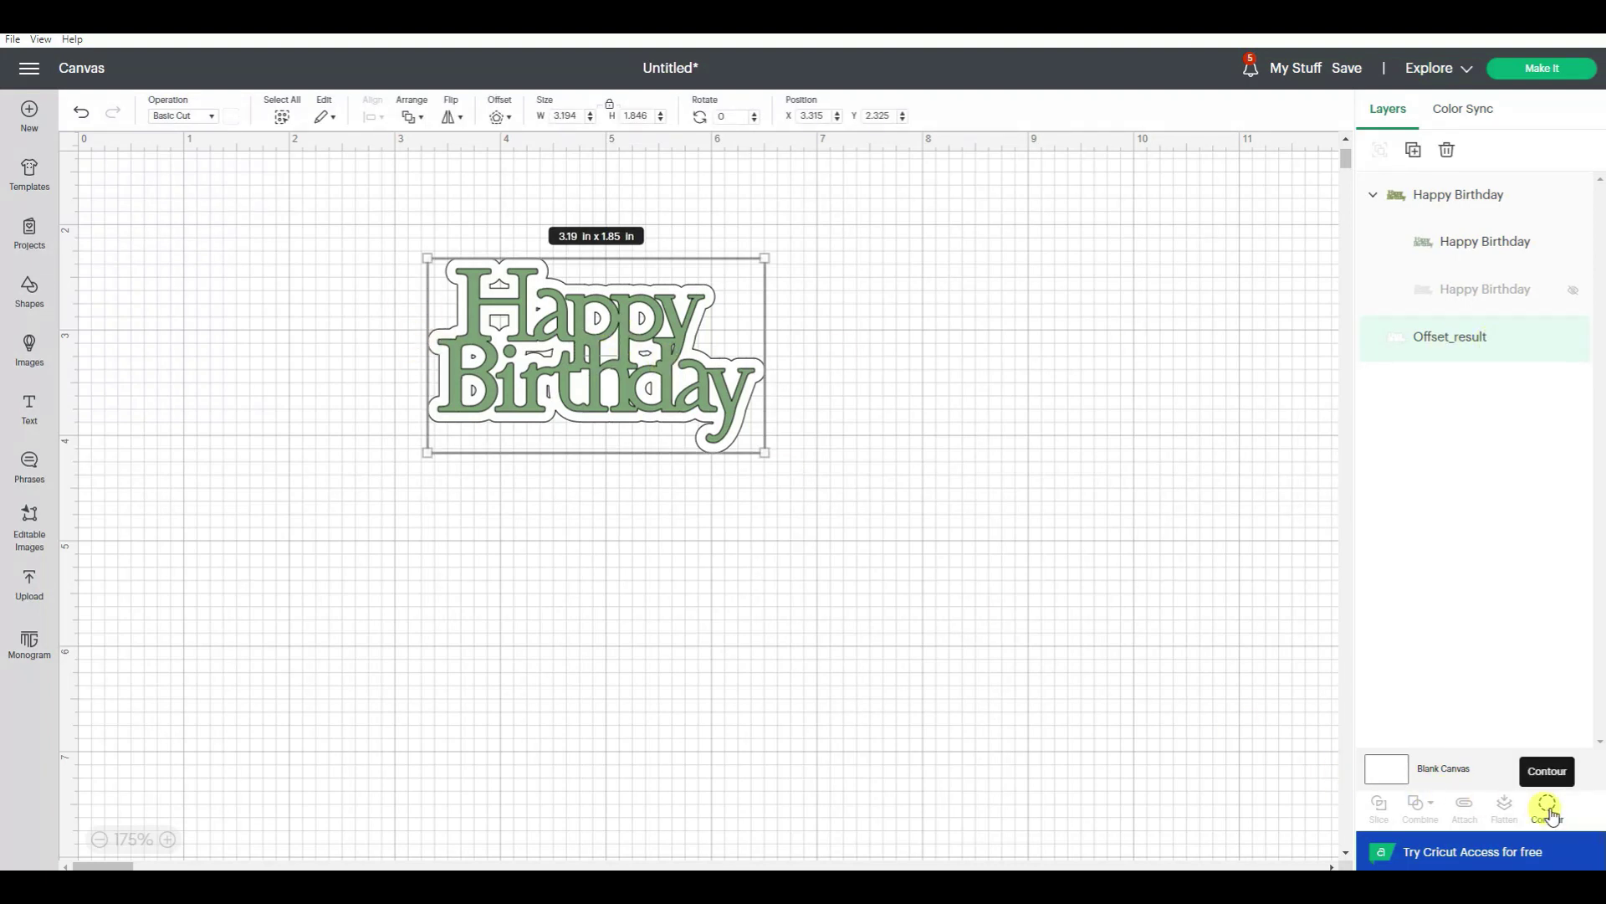
# - Hide the eight interior cutout contours of the white Offset_result to make a solid backing
pyautogui.click(1548, 808)
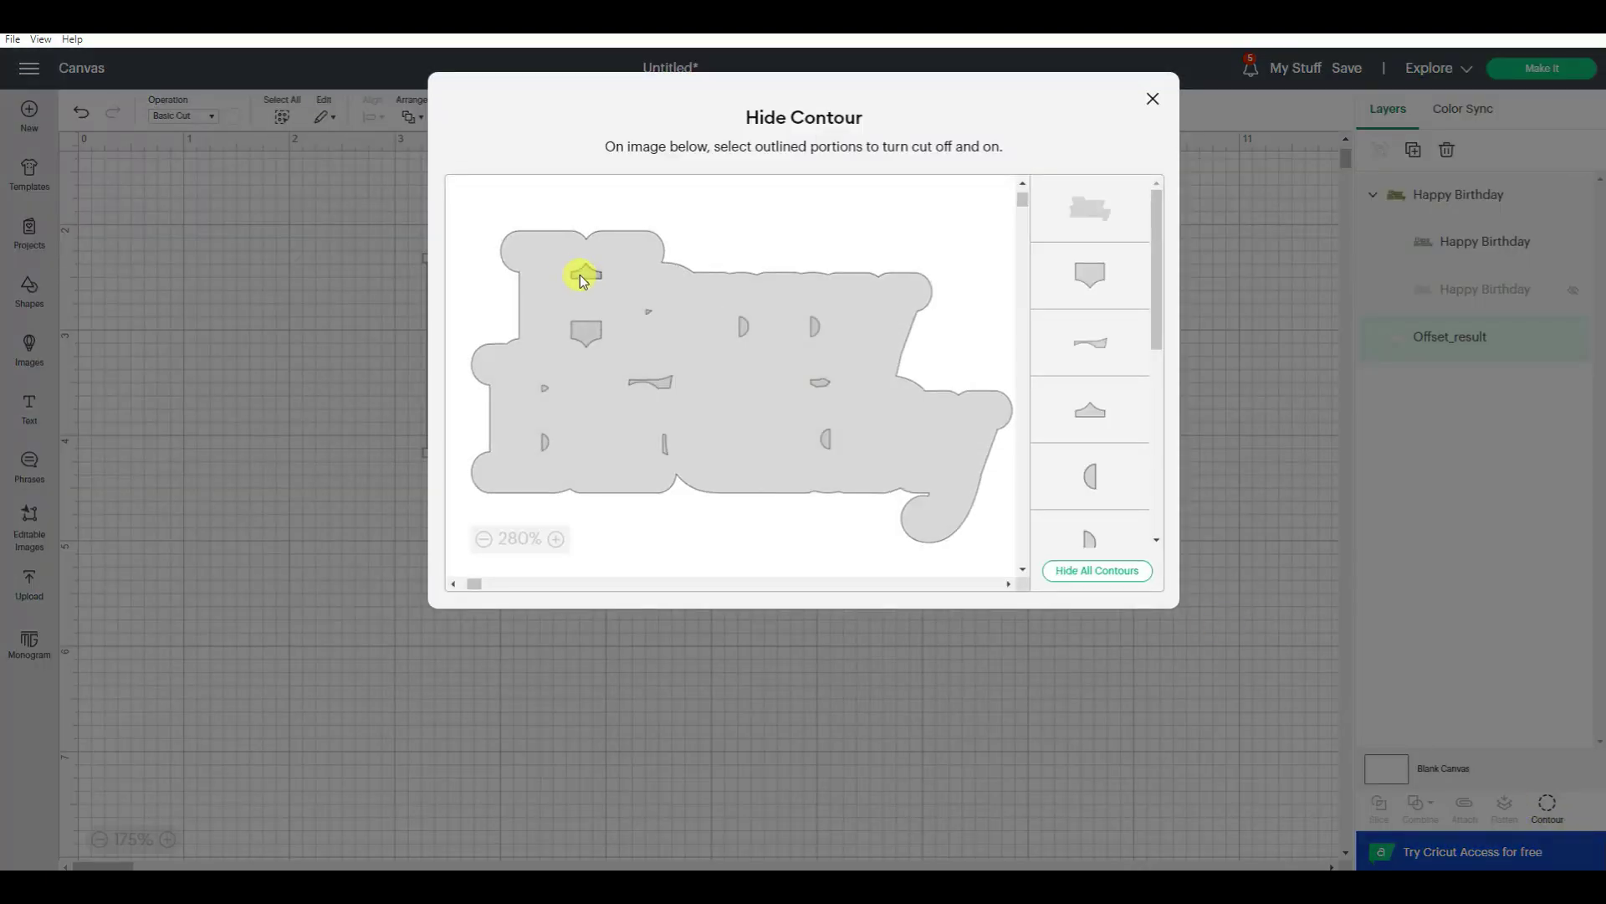
pyautogui.click(584, 273)
pyautogui.click(590, 329)
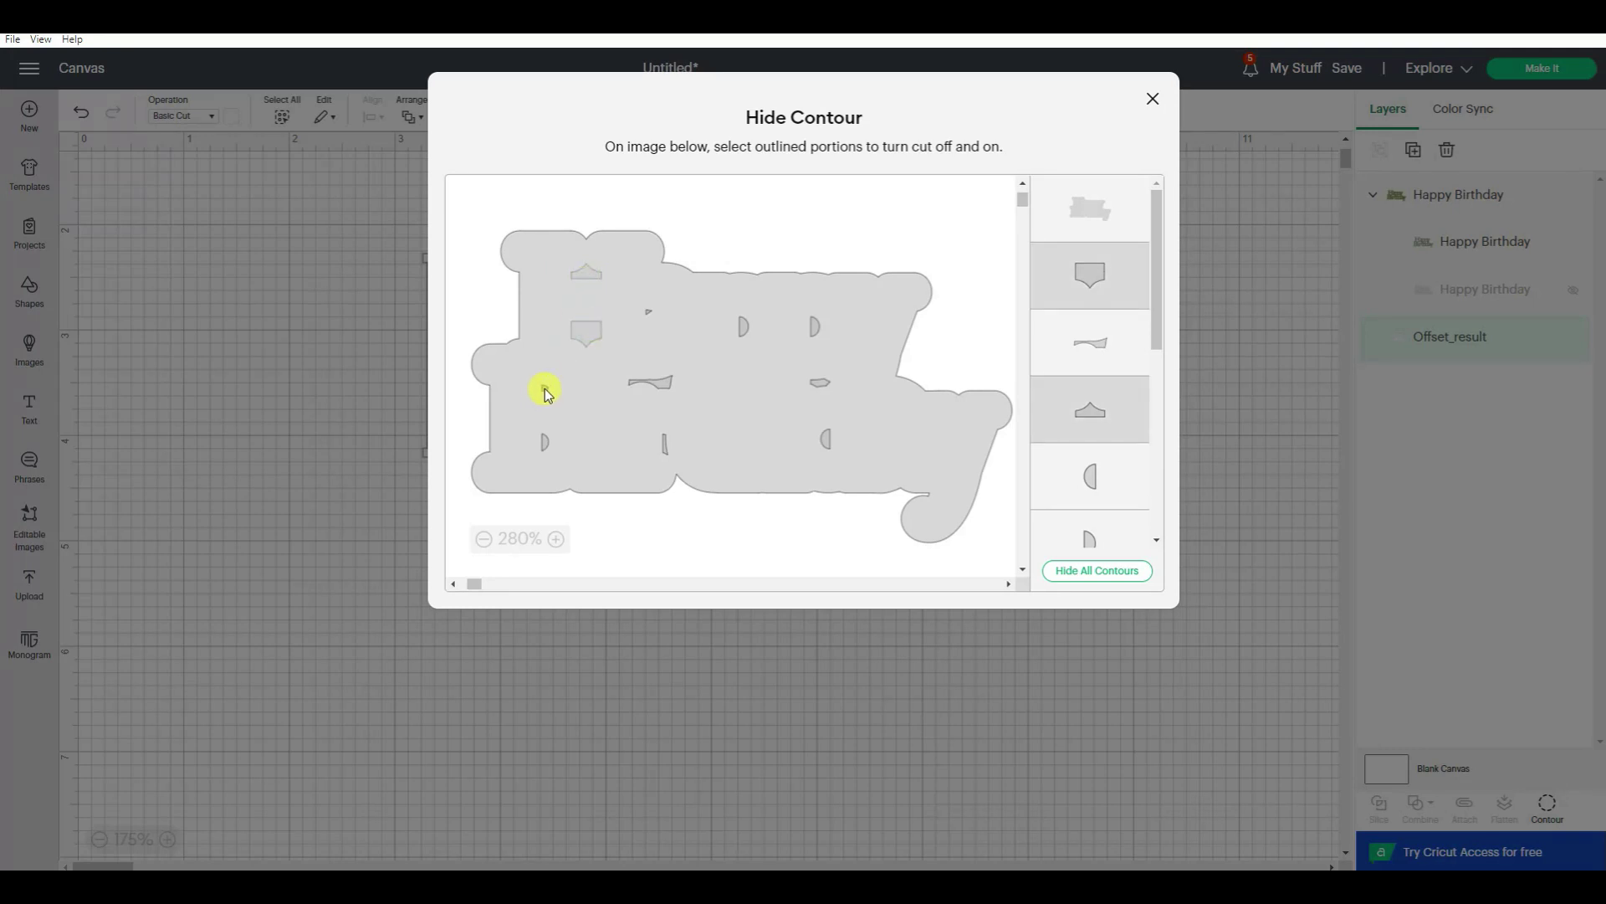
pyautogui.click(664, 378)
pyautogui.click(650, 313)
pyautogui.click(741, 328)
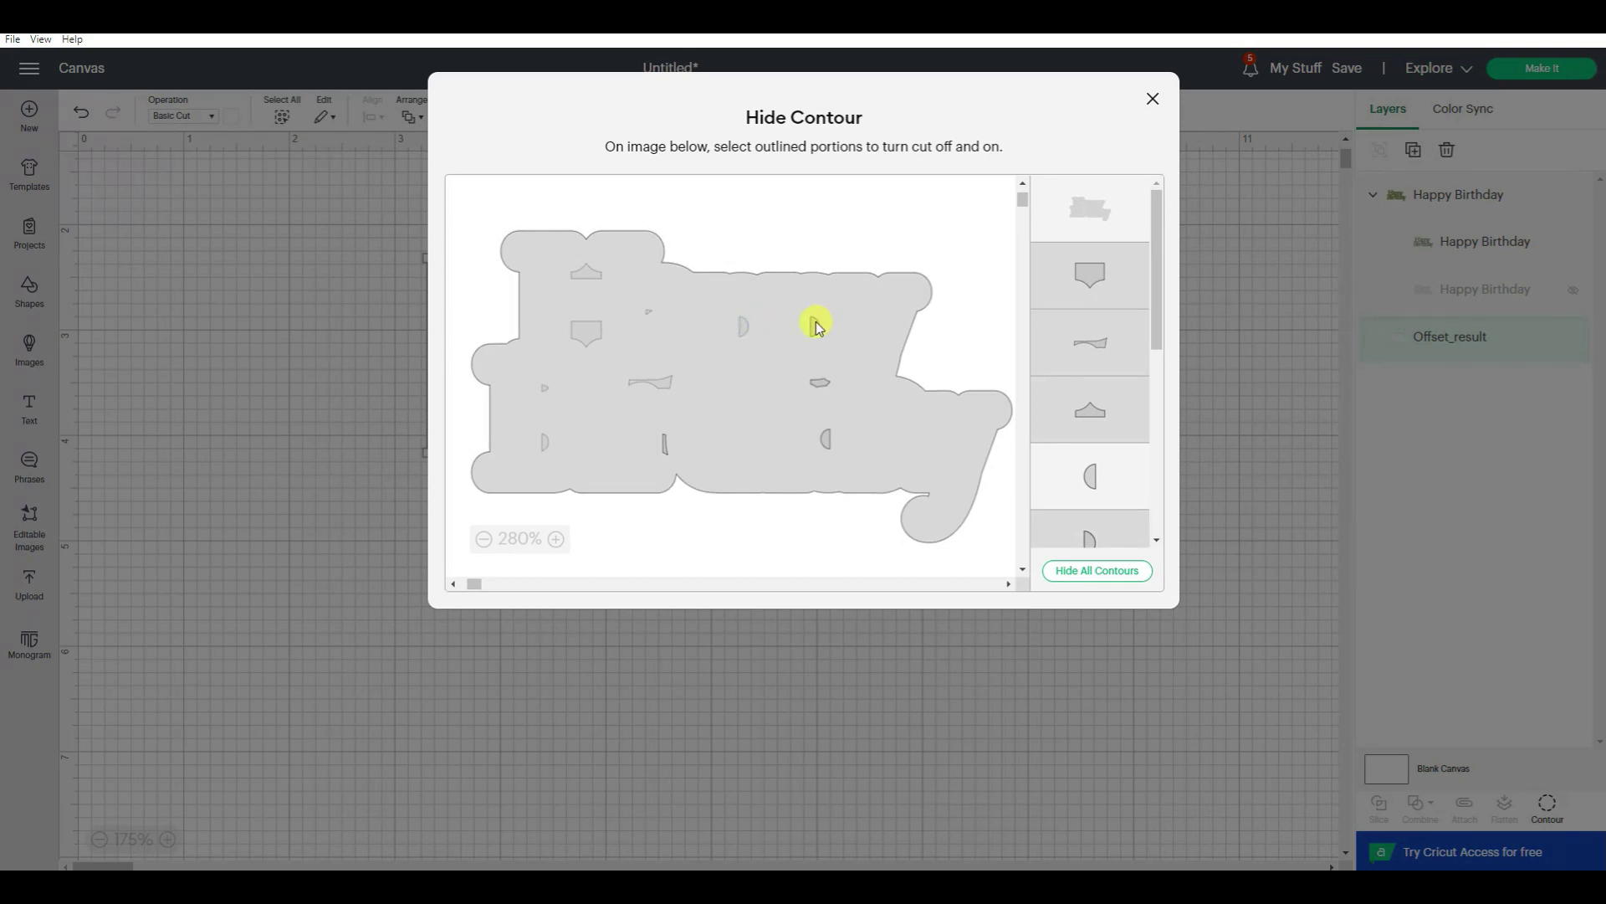
pyautogui.click(819, 383)
pyautogui.click(826, 443)
pyautogui.click(665, 449)
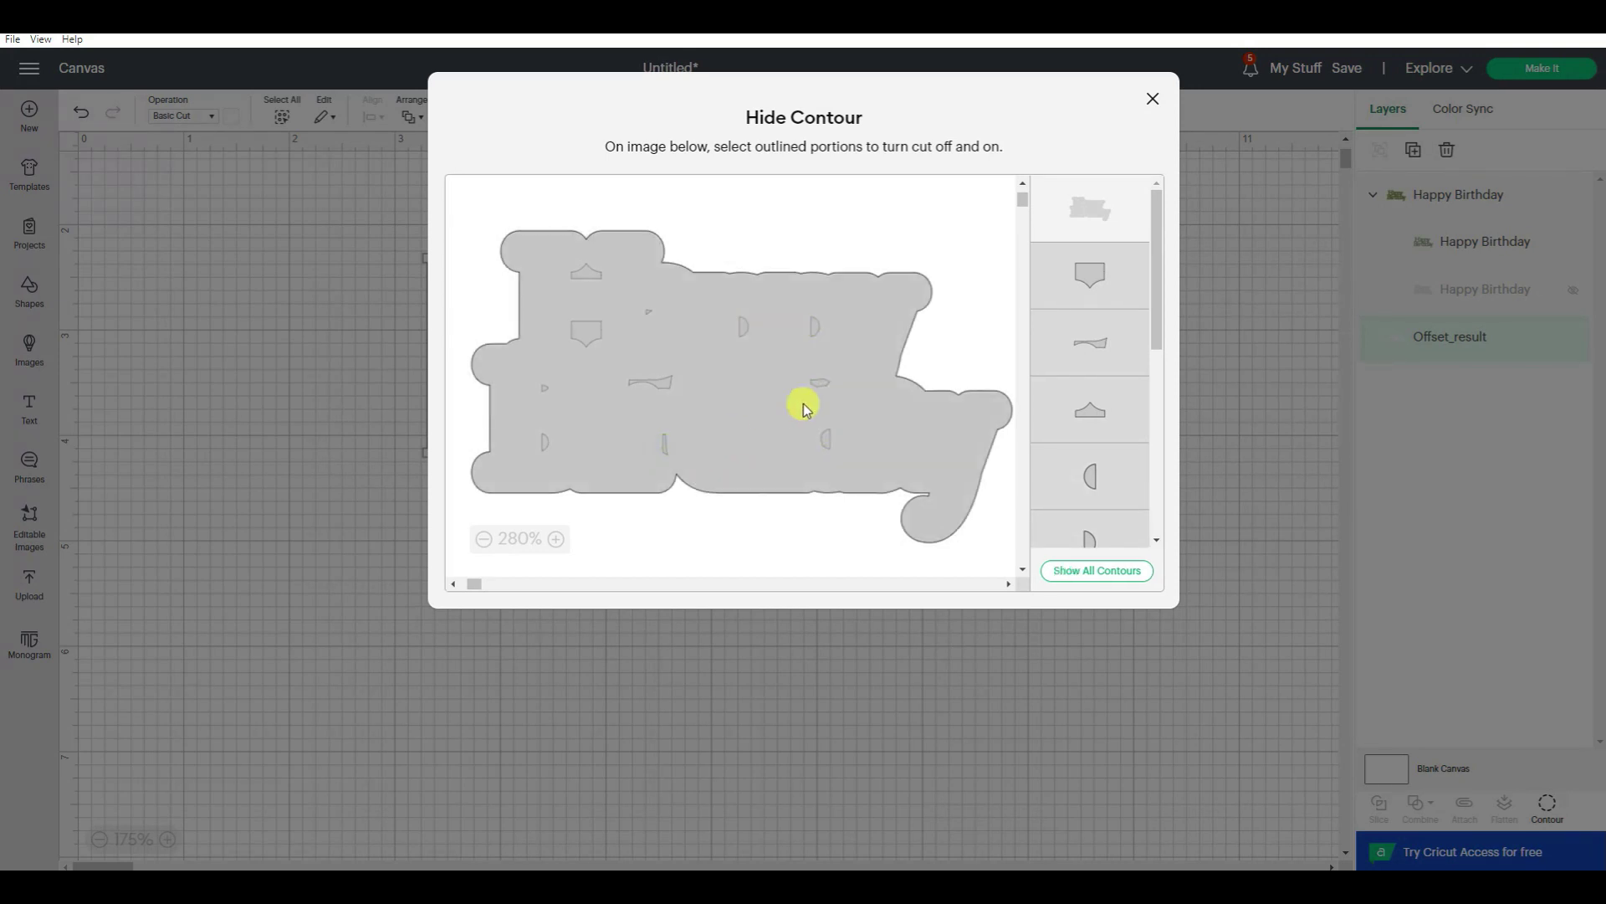
pyautogui.click(1152, 99)
pyautogui.click(1008, 322)
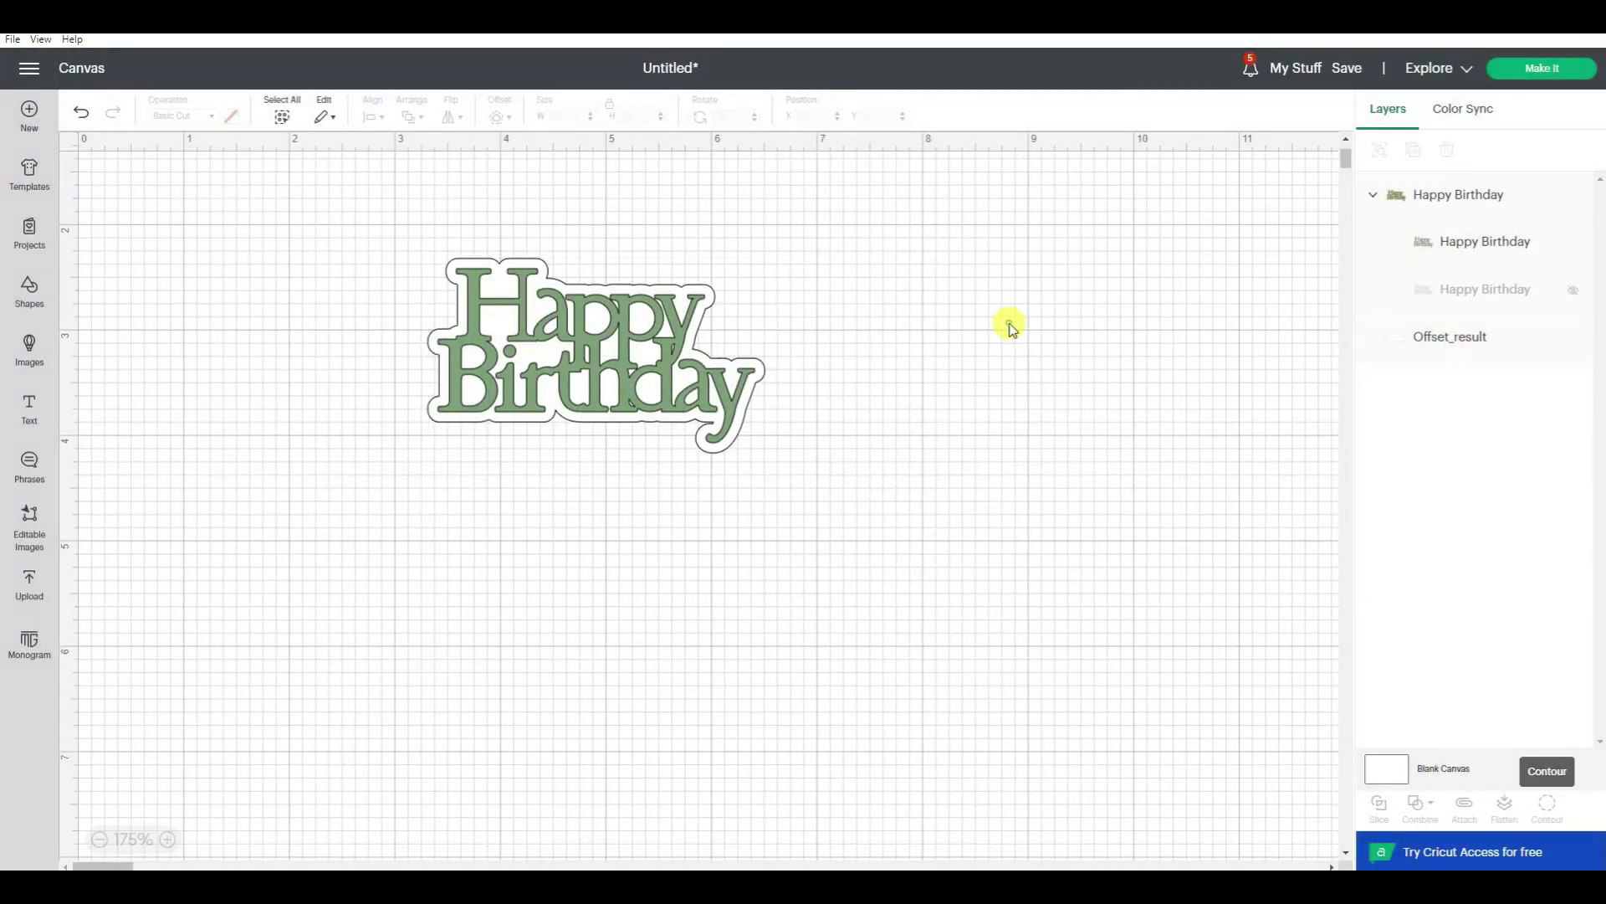
# - Create a -0.0125 in inset Offset_result of the Happy Birthday group, 2.975 in by 1.626 in
pyautogui.click(595, 333)
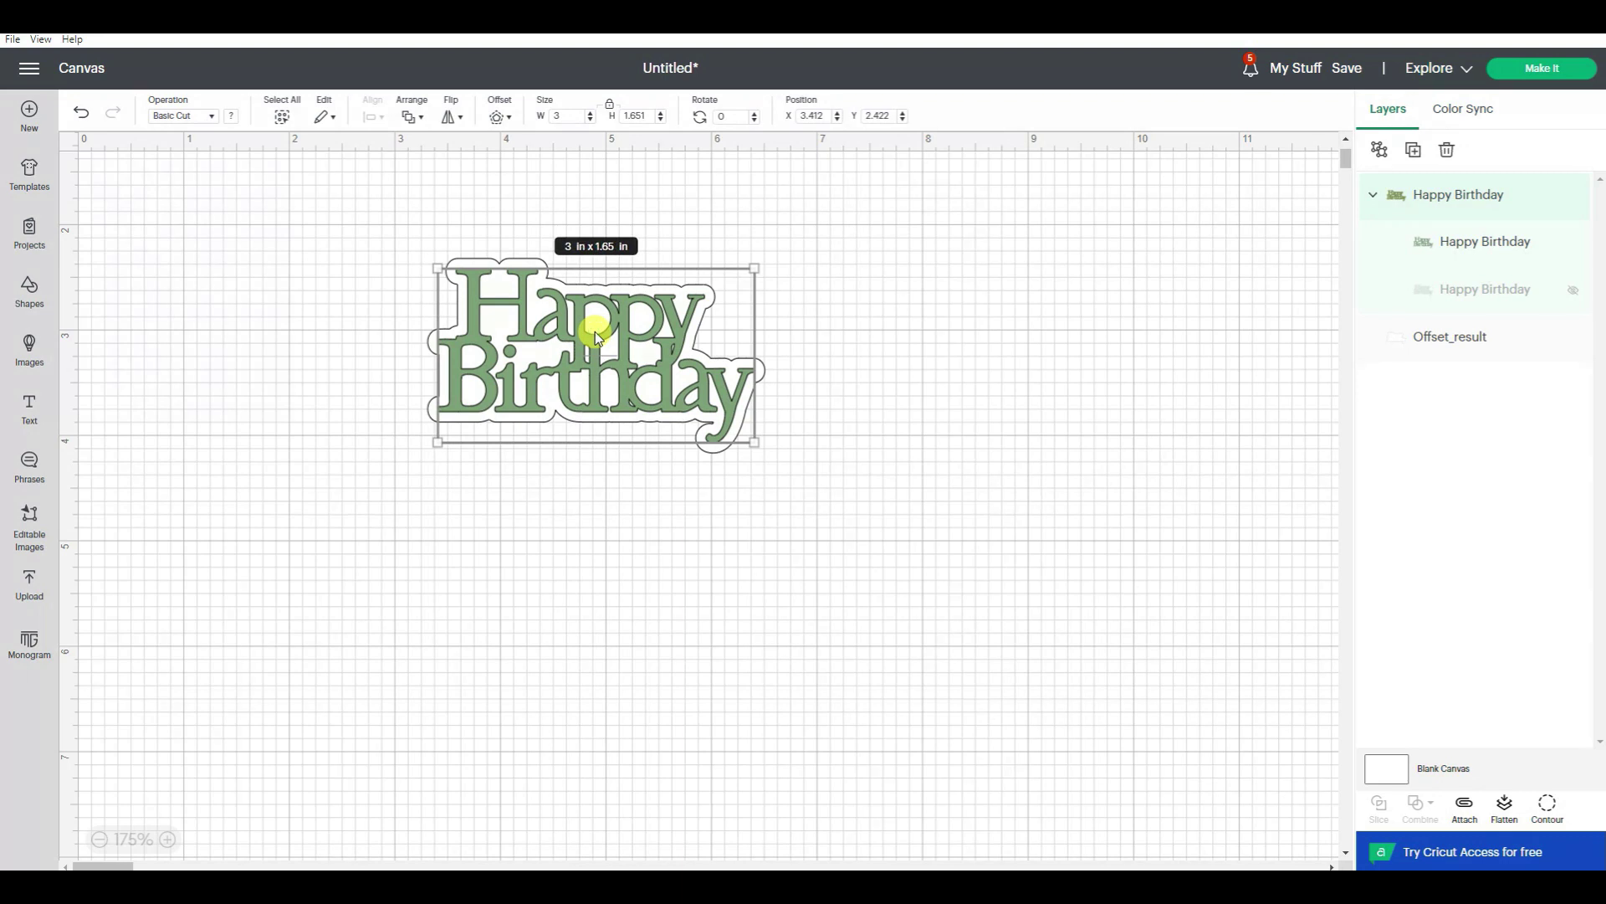
pyautogui.click(169, 840)
pyautogui.click(169, 839)
pyautogui.click(169, 839)
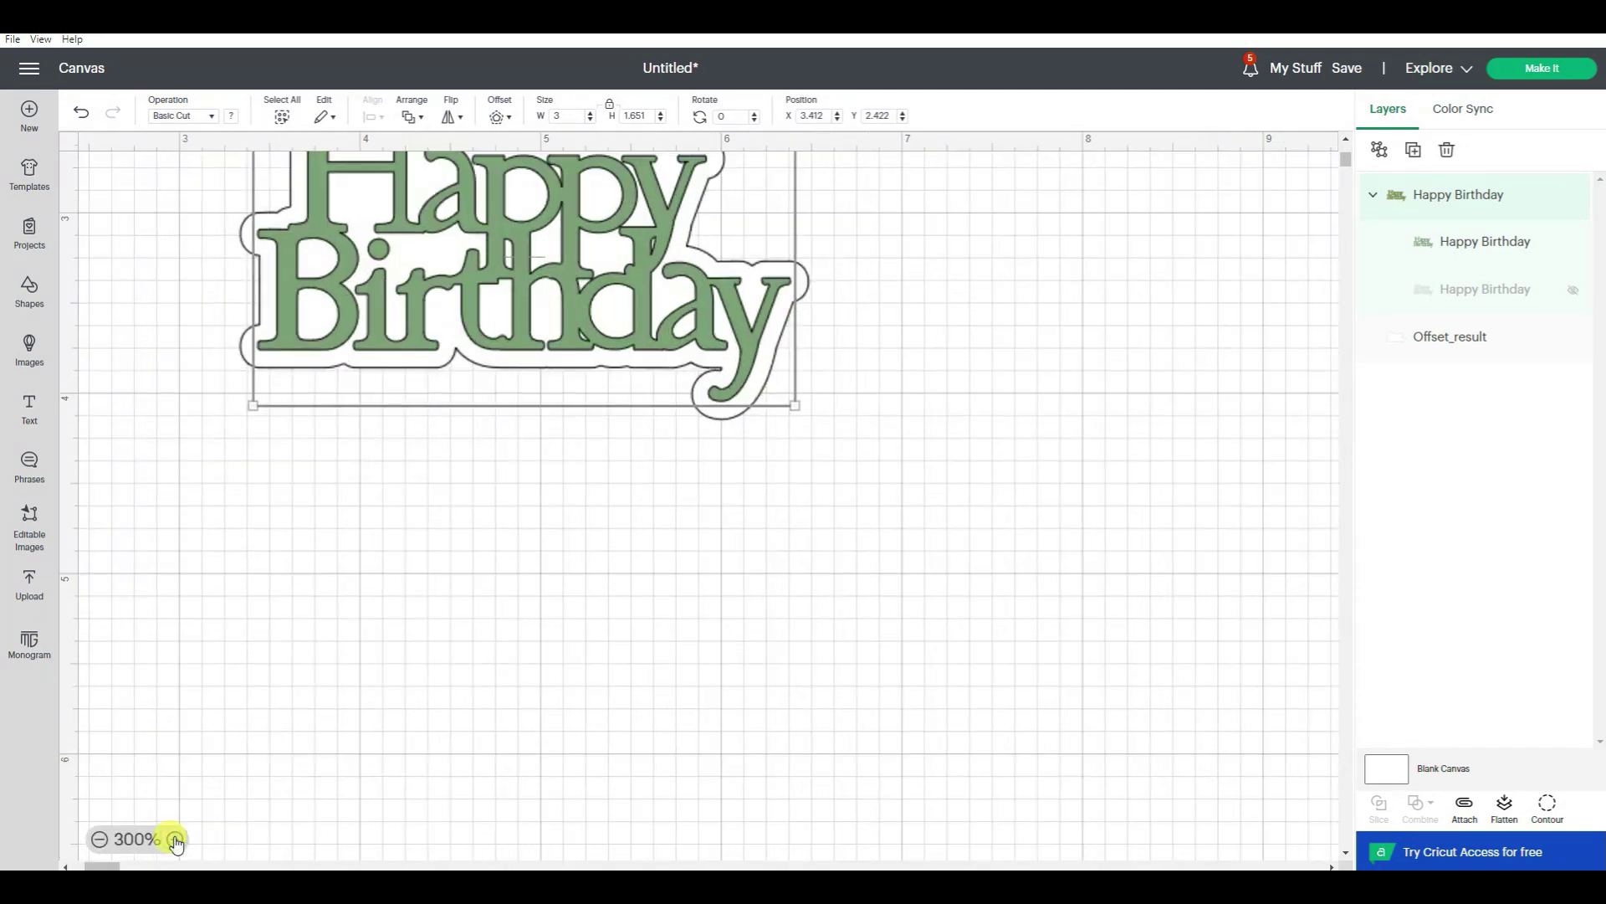
pyautogui.scroll(3, 173, 609)
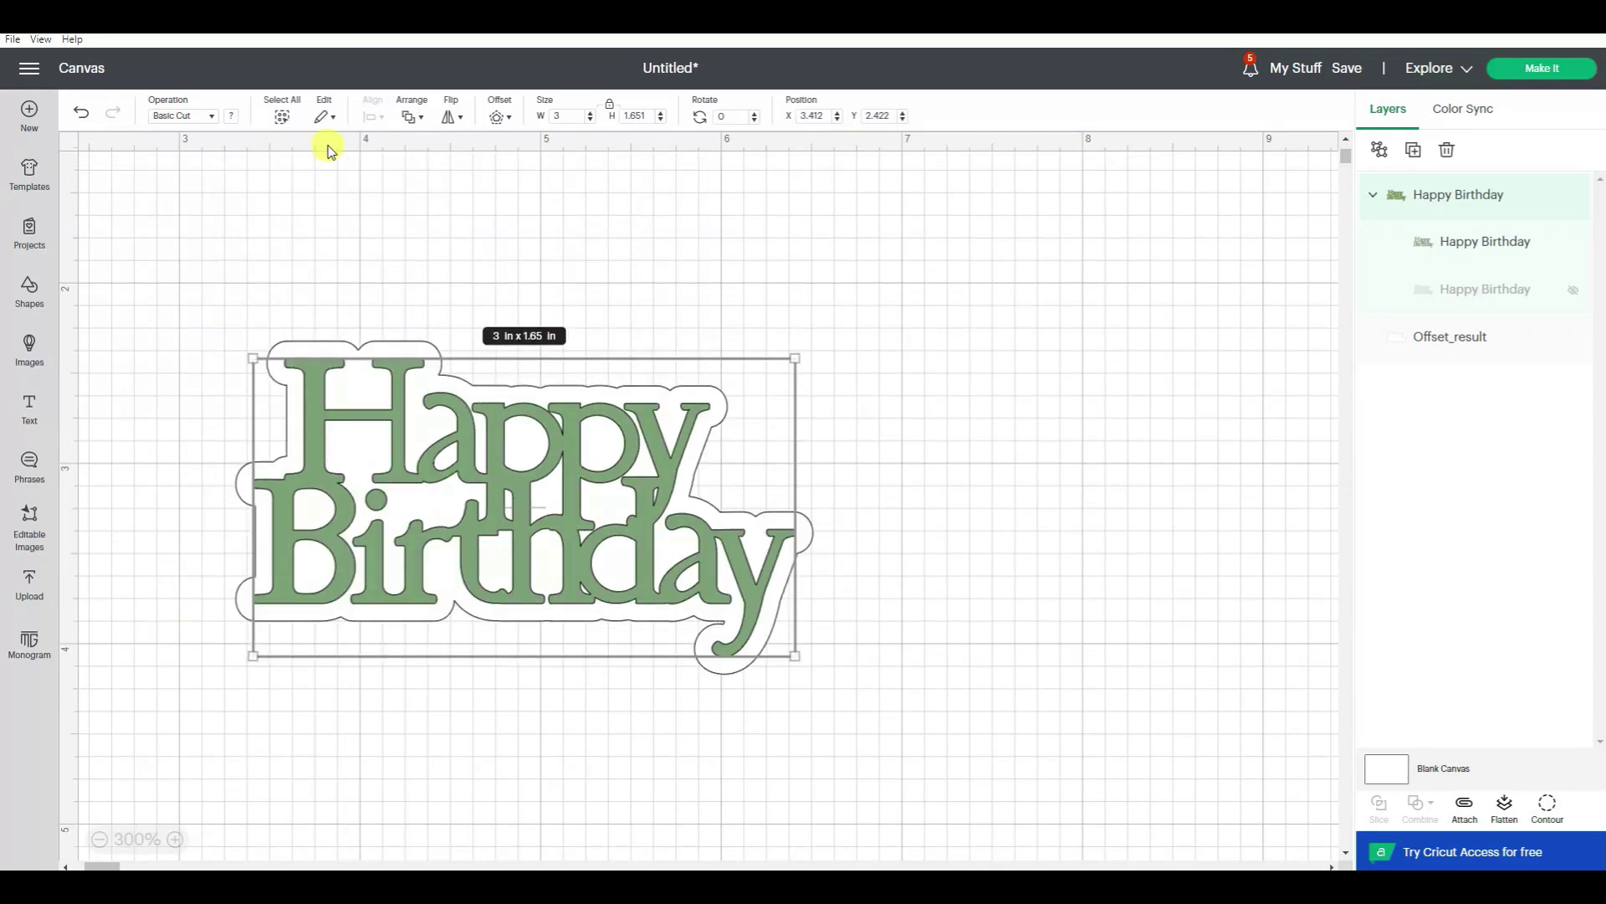
pyautogui.click(499, 120)
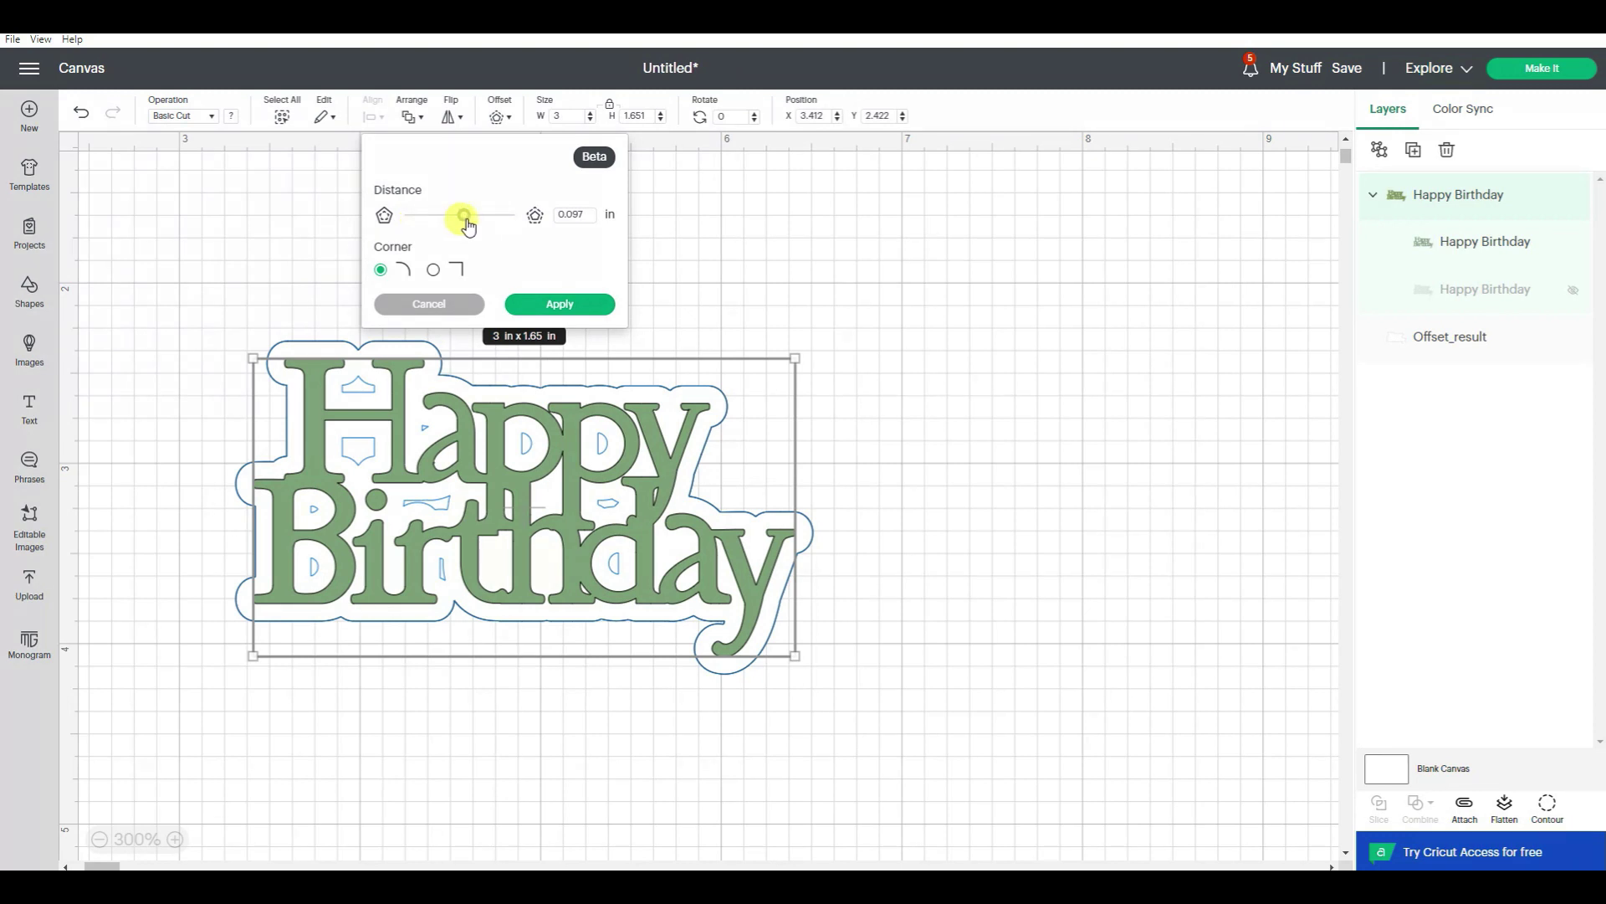
pyautogui.moveTo(468, 226); pyautogui.dragTo(461, 224)
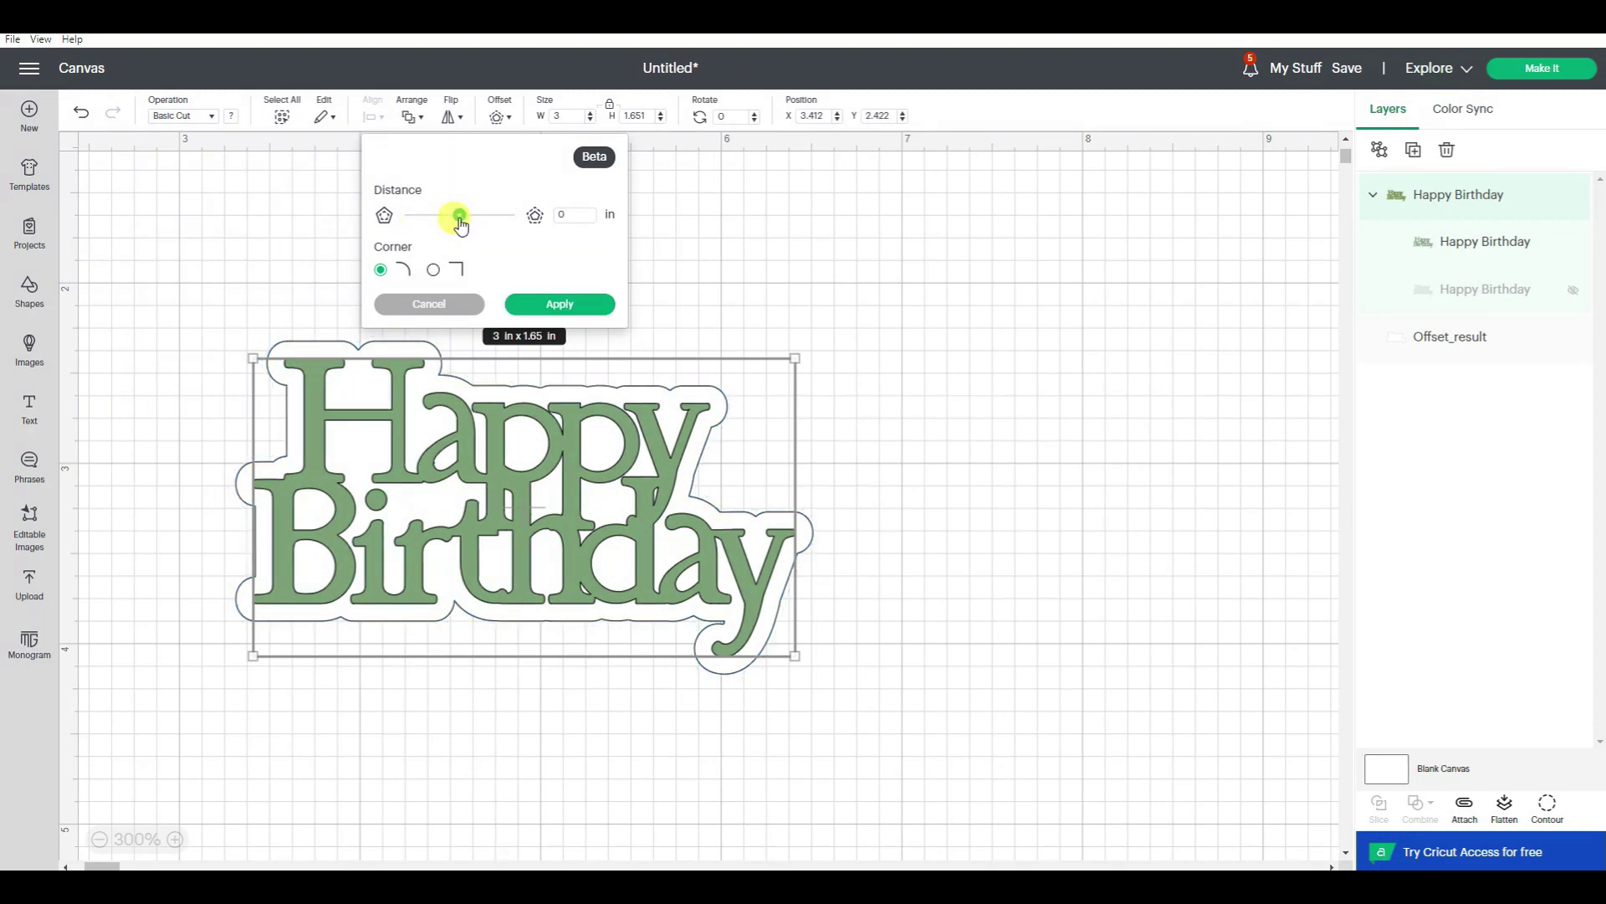
pyautogui.moveTo(458, 226); pyautogui.dragTo(456, 226)
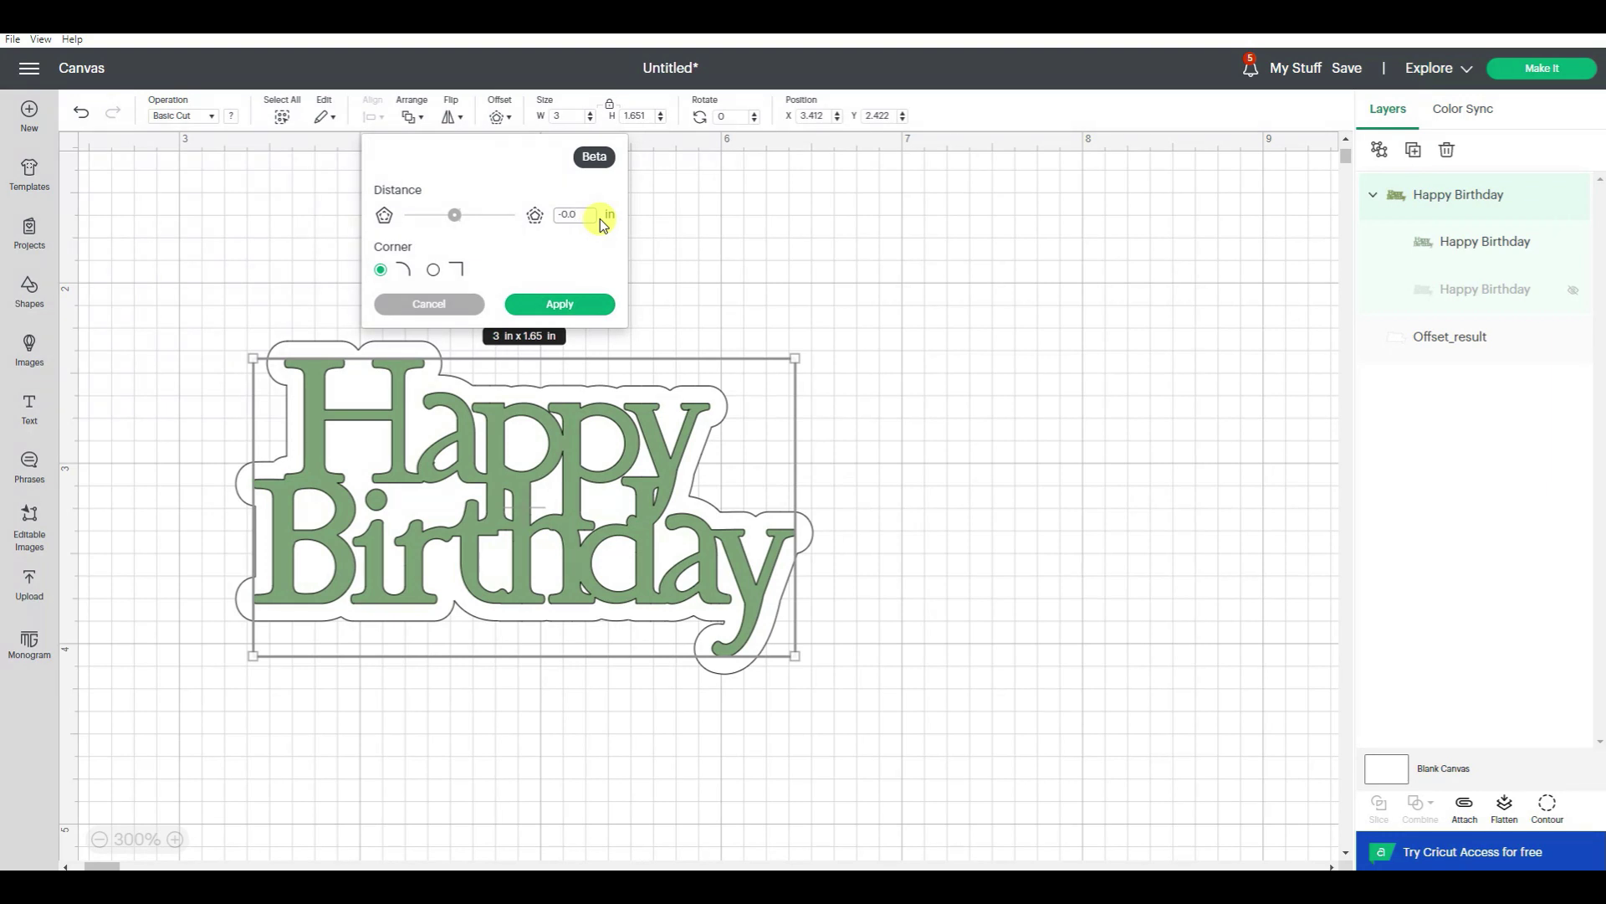
pyautogui.click(540, 253)
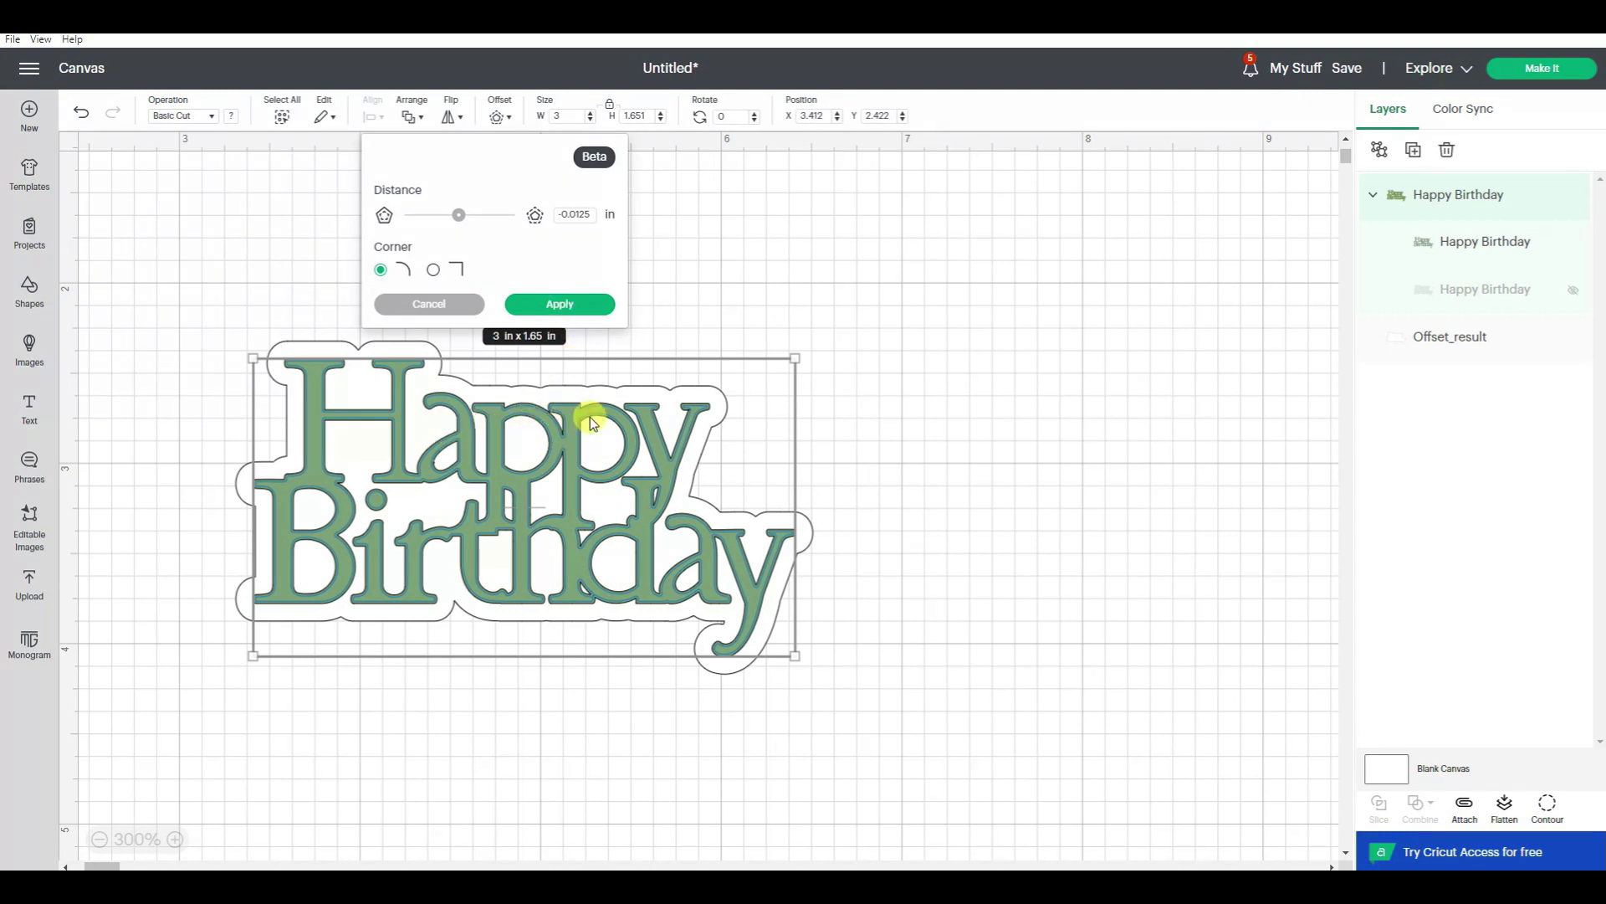
pyautogui.click(570, 304)
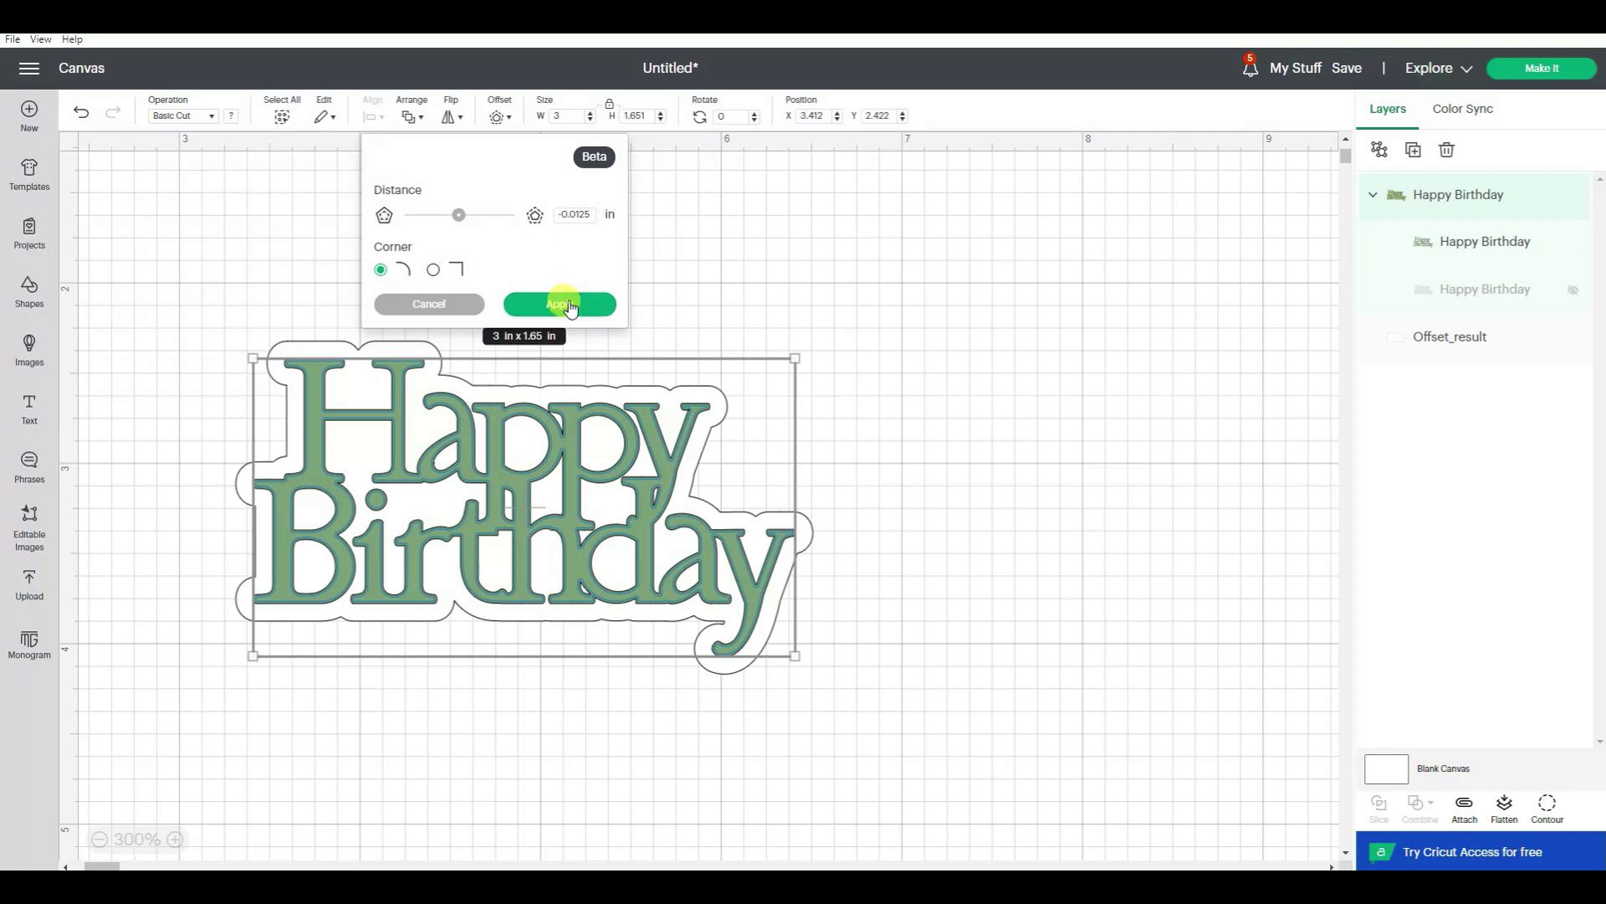
# - Apply -0.012 in offset three more times, nesting each inset inside the previous one
pyautogui.click(499, 116)
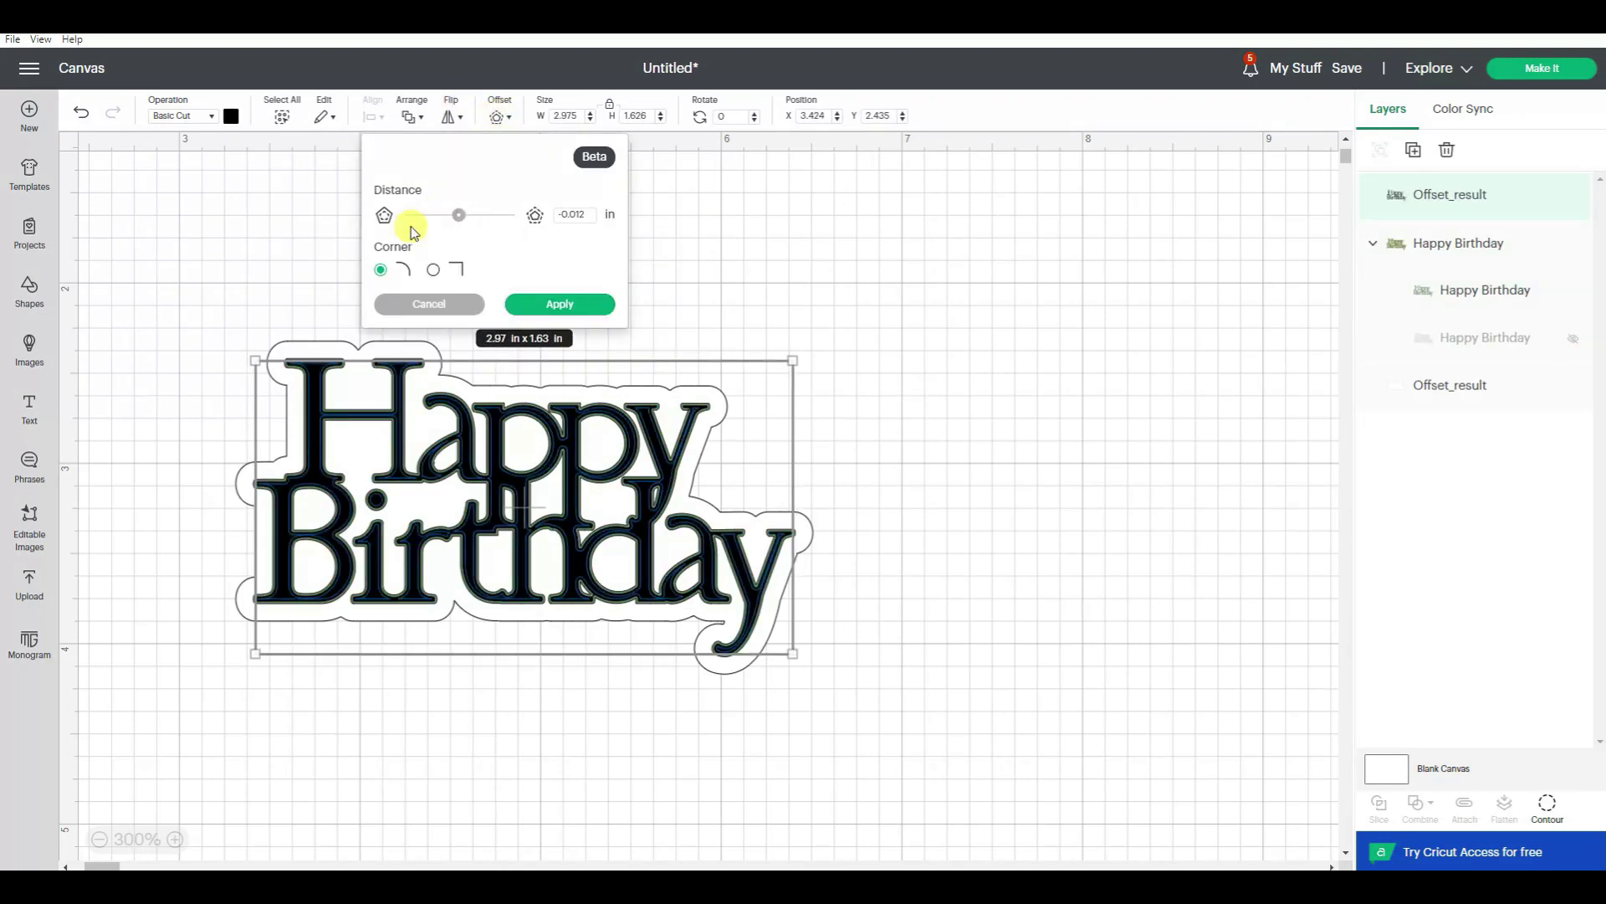
pyautogui.click(560, 304)
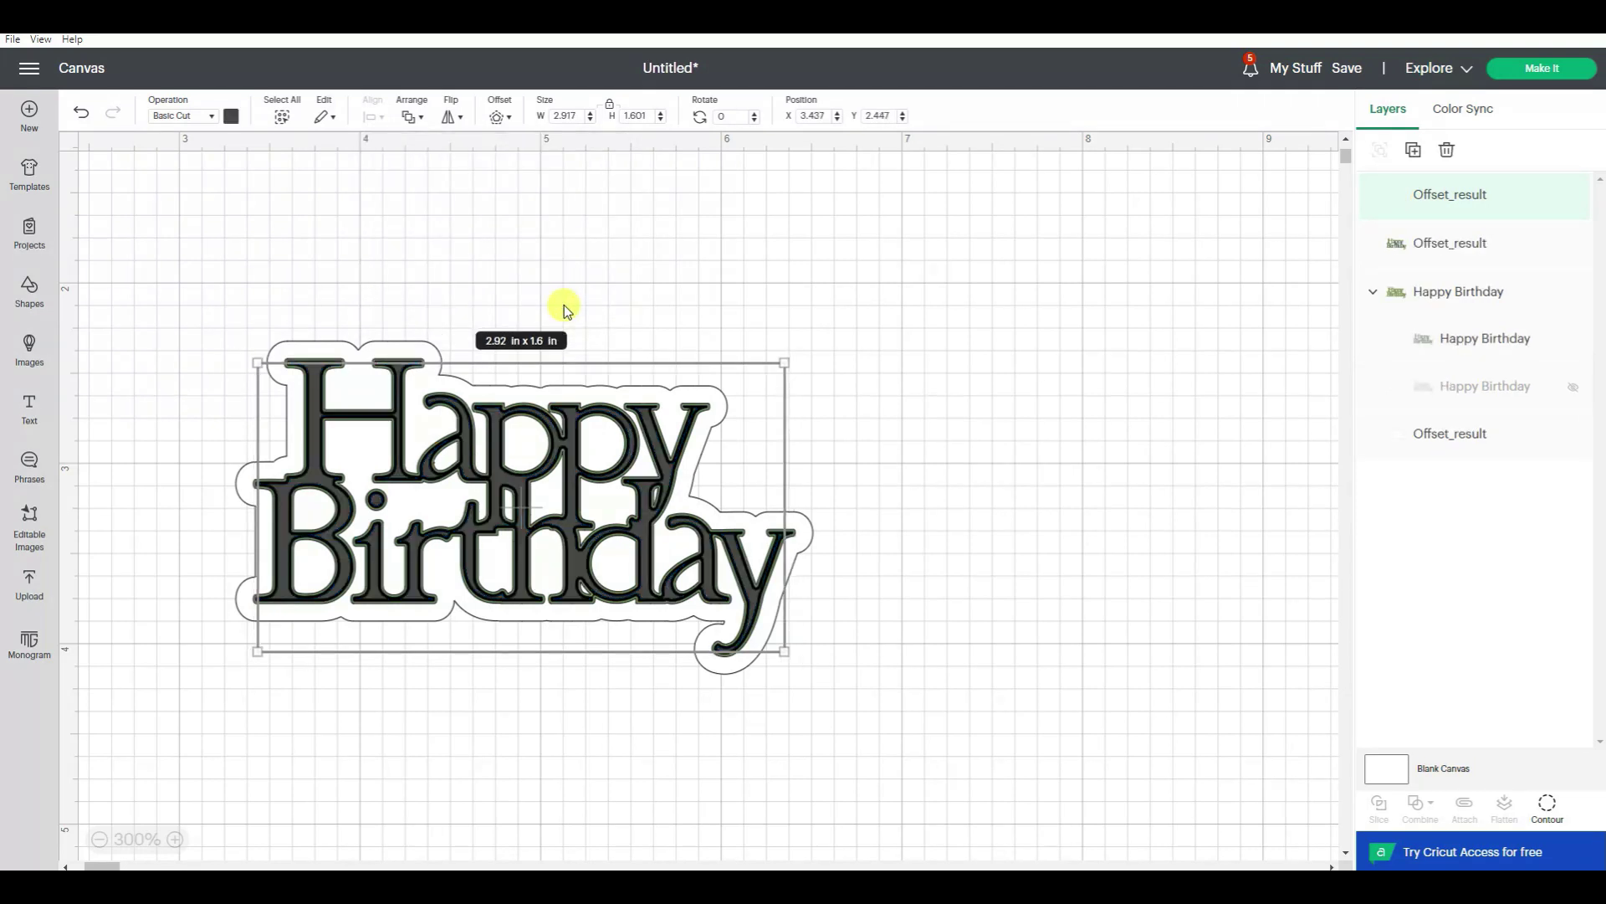
pyautogui.click(500, 116)
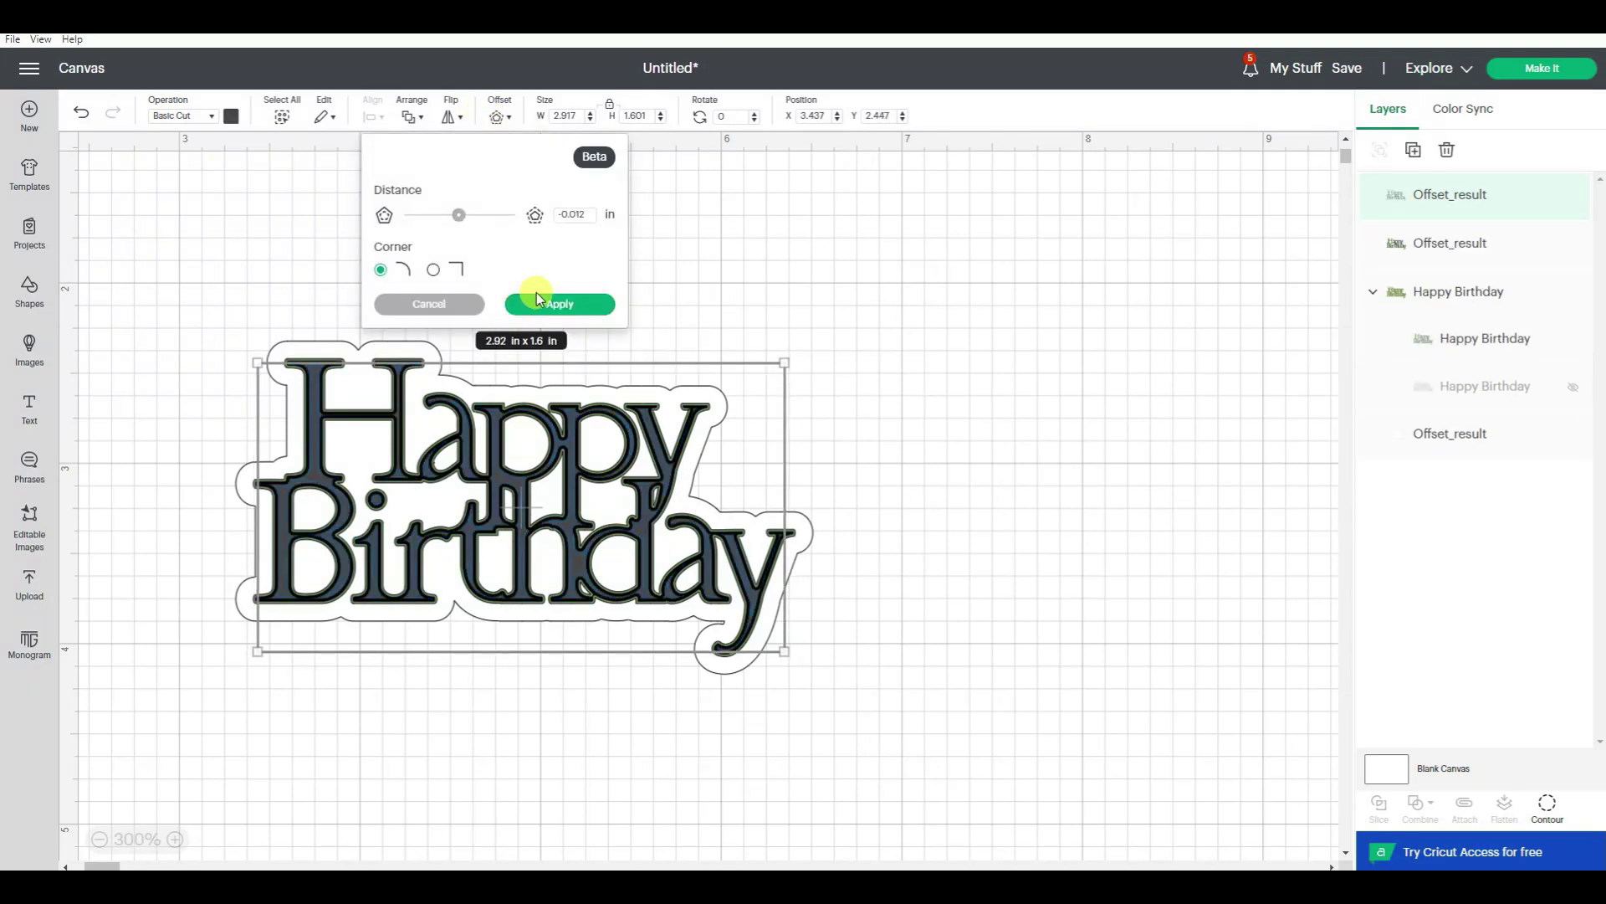
pyautogui.click(540, 302)
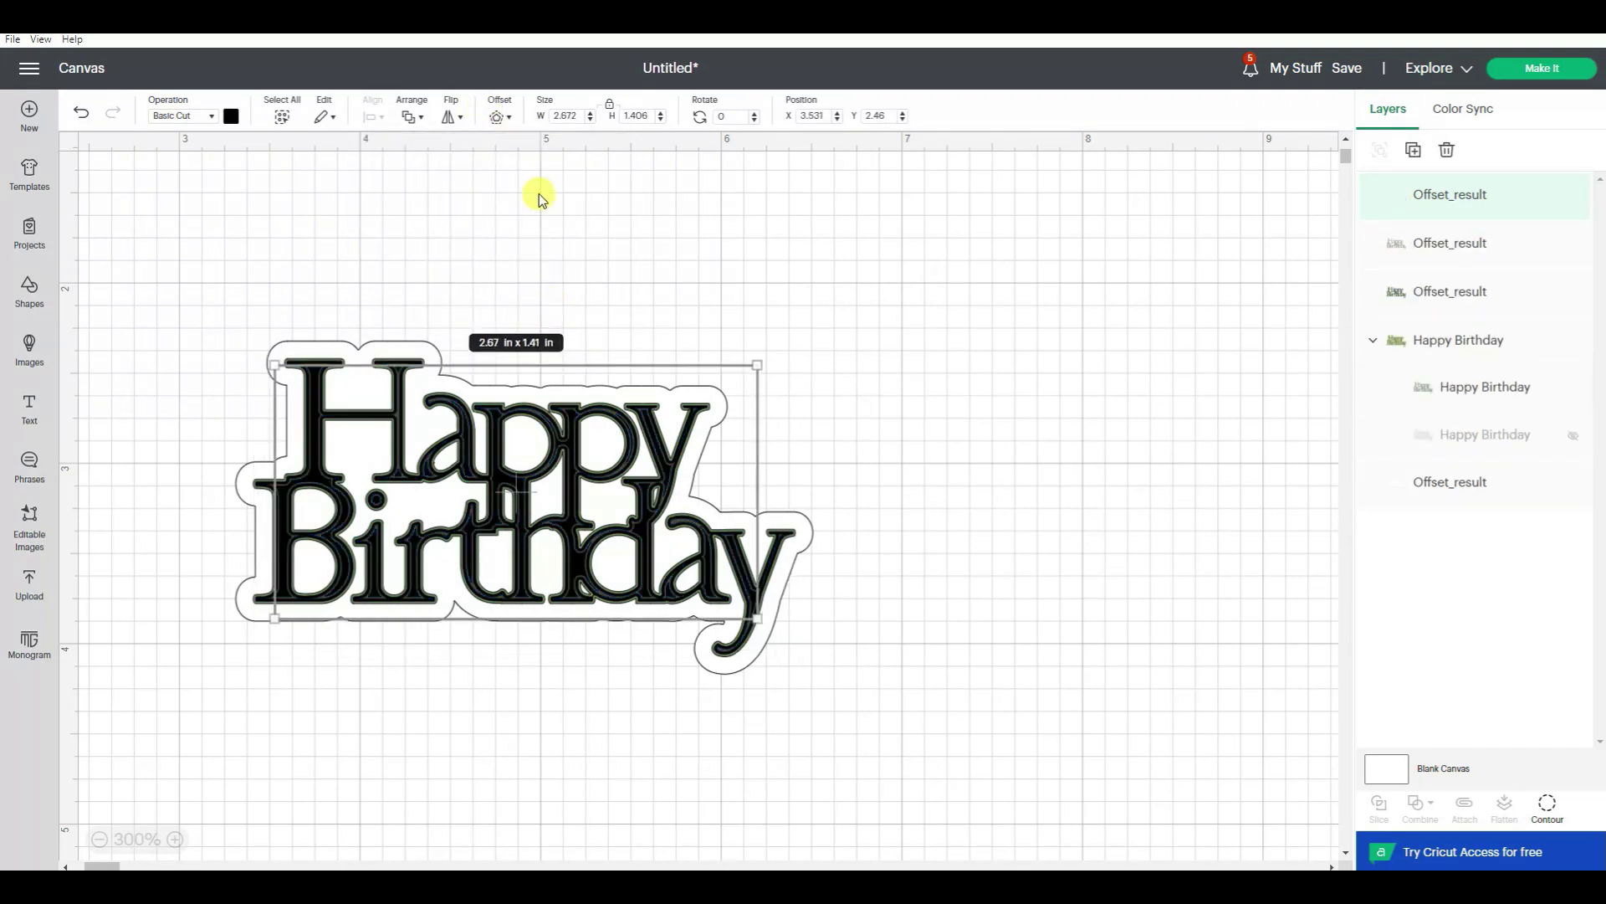
pyautogui.click(498, 117)
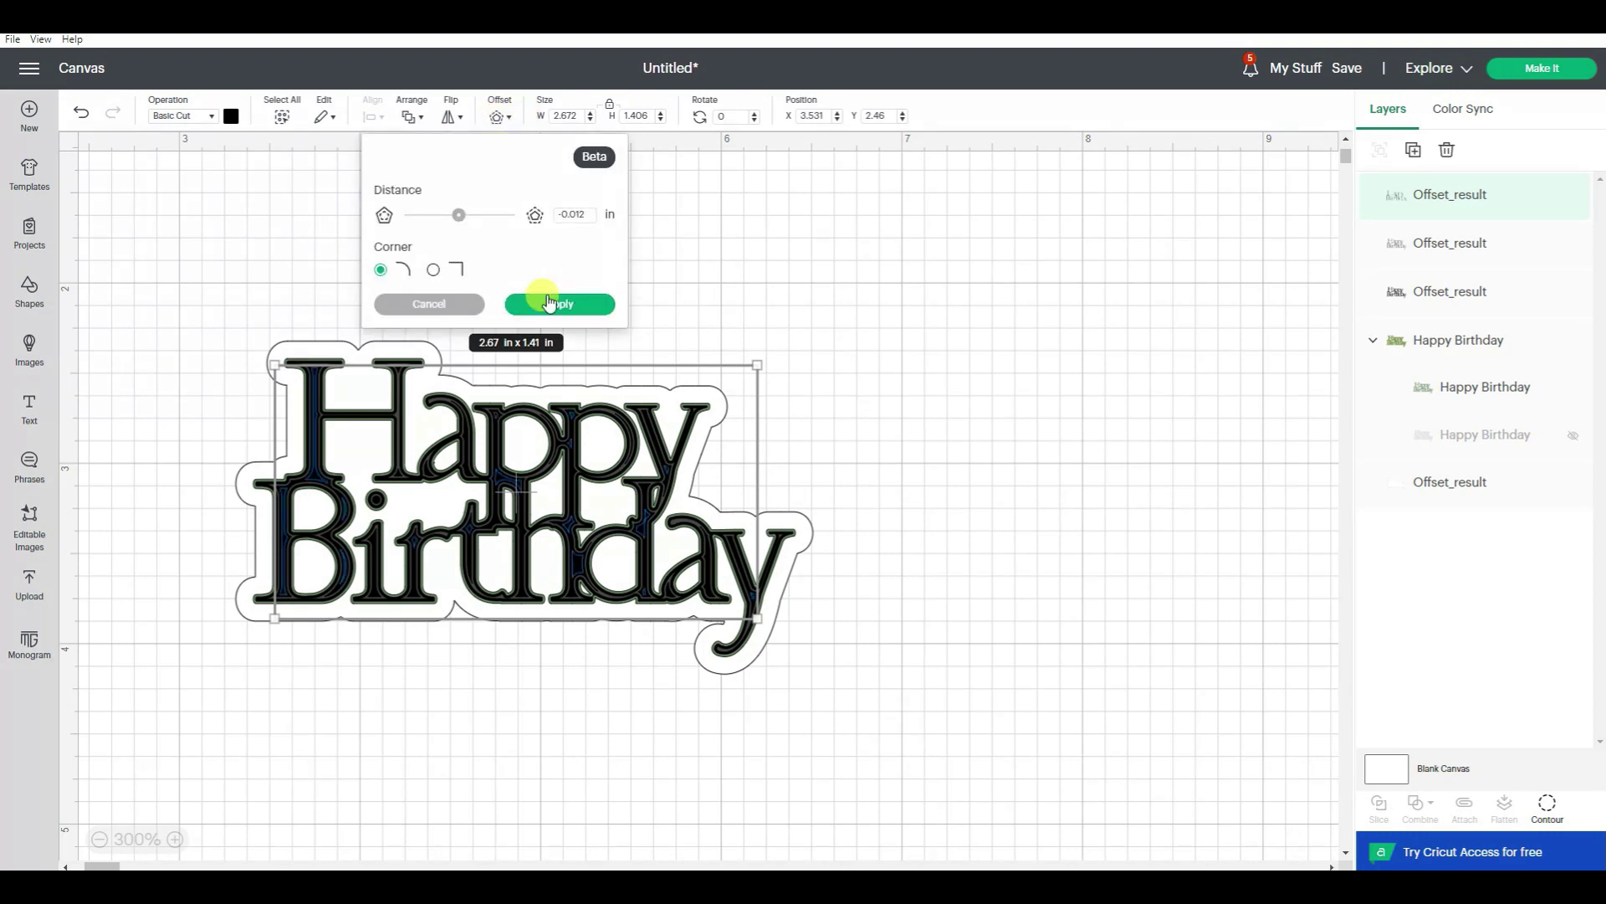
pyautogui.click(546, 303)
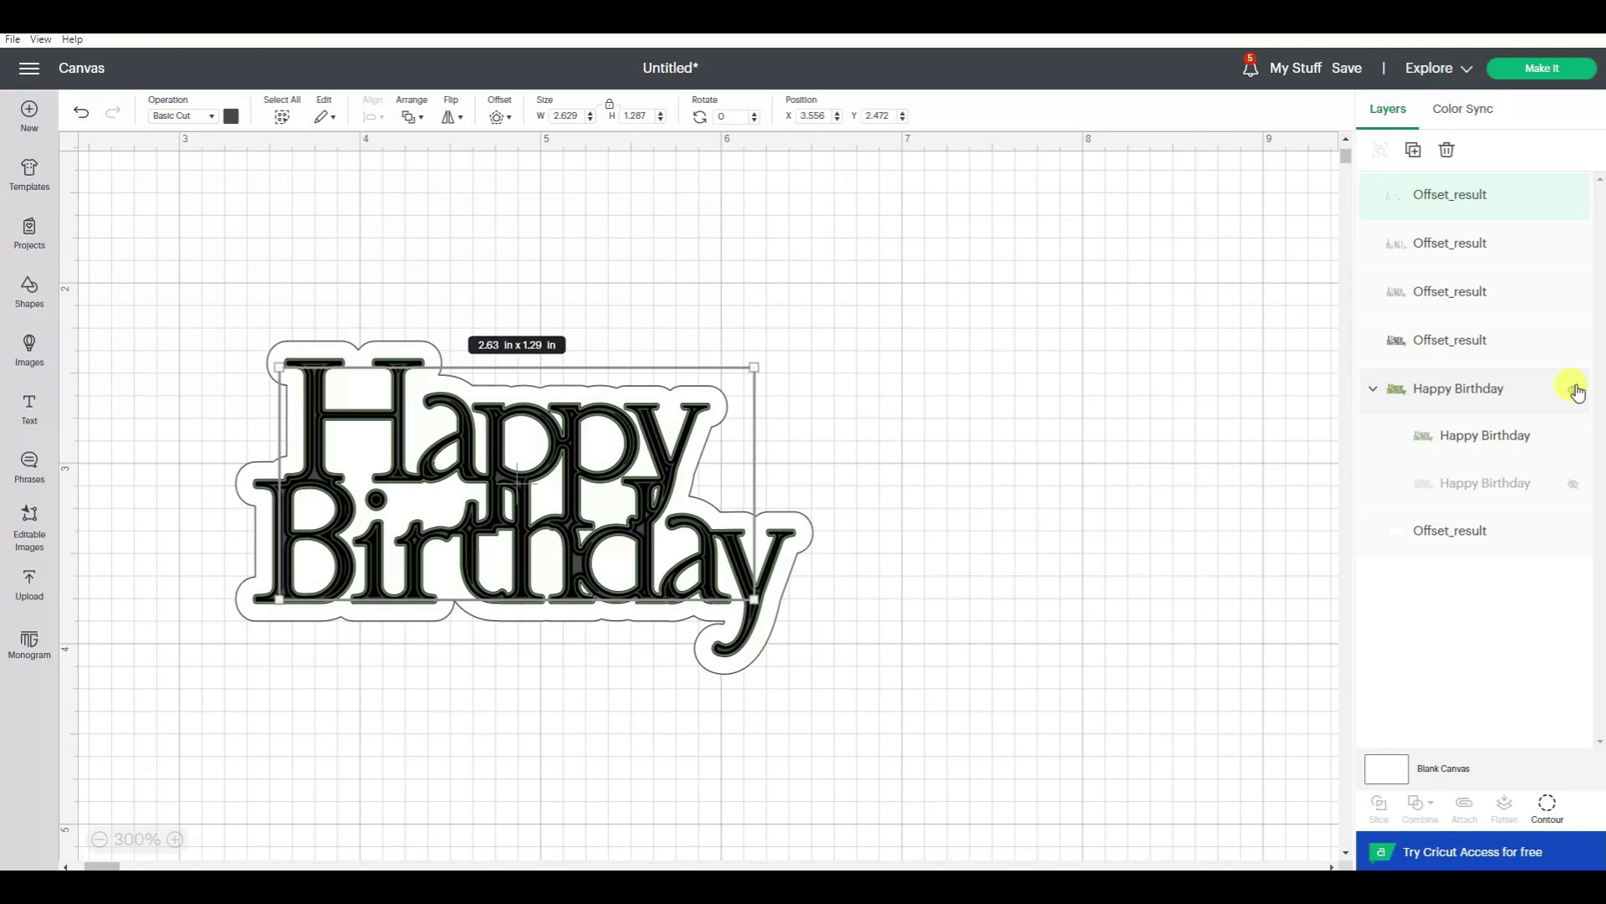
pyautogui.click(1468, 527)
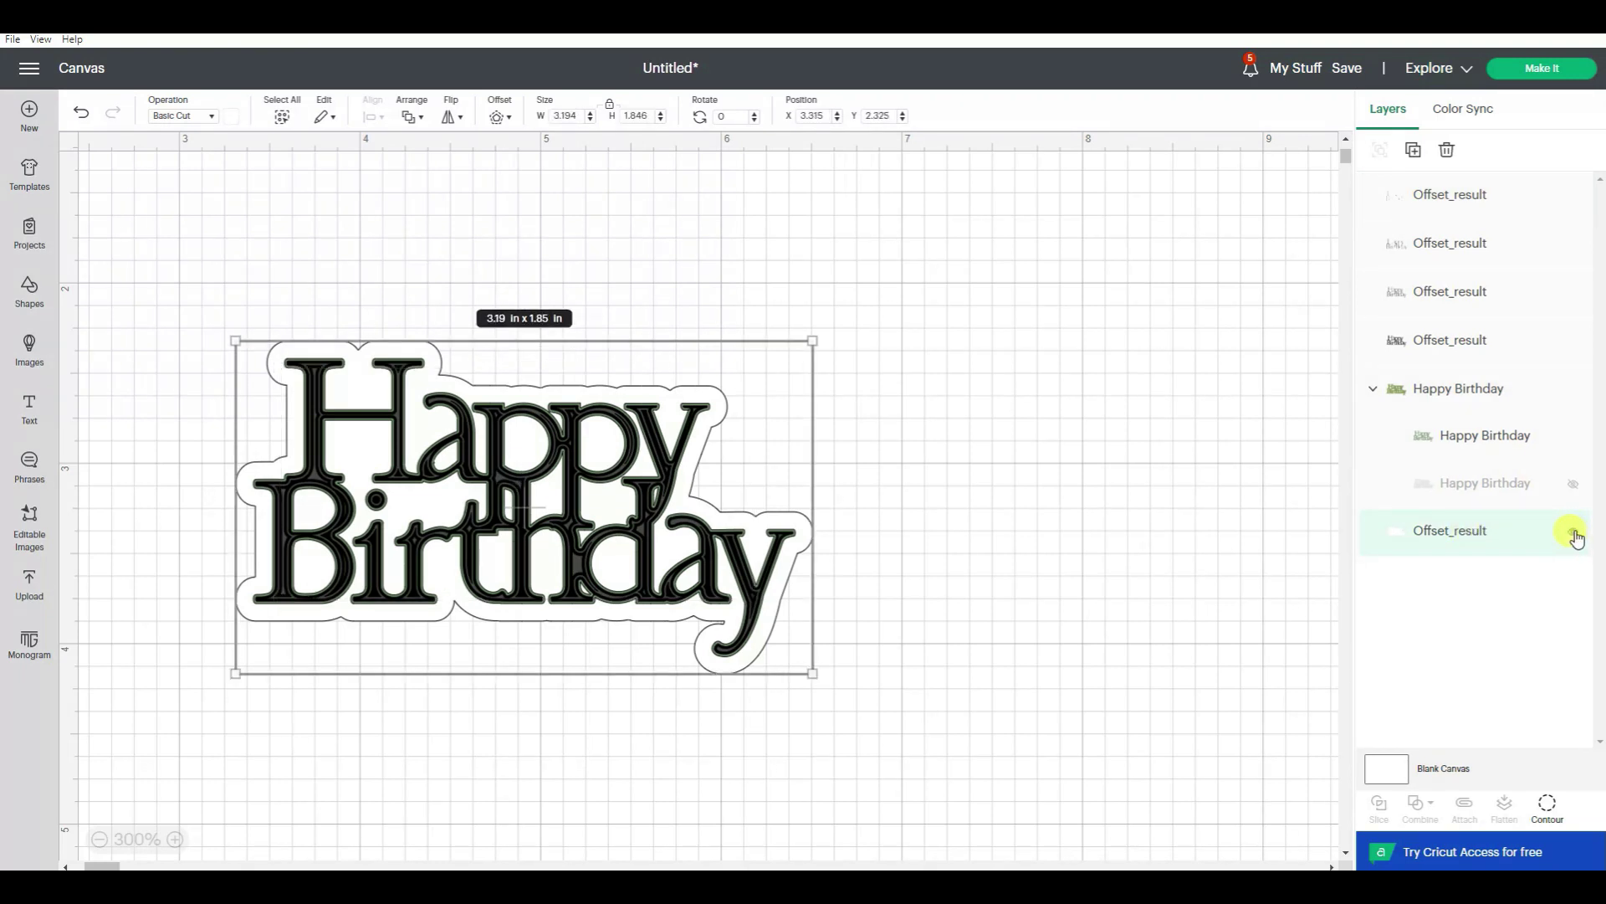
# - Hide the white backing, switch all lettering outlines to Pen, then show the backing again
pyautogui.click(1573, 533)
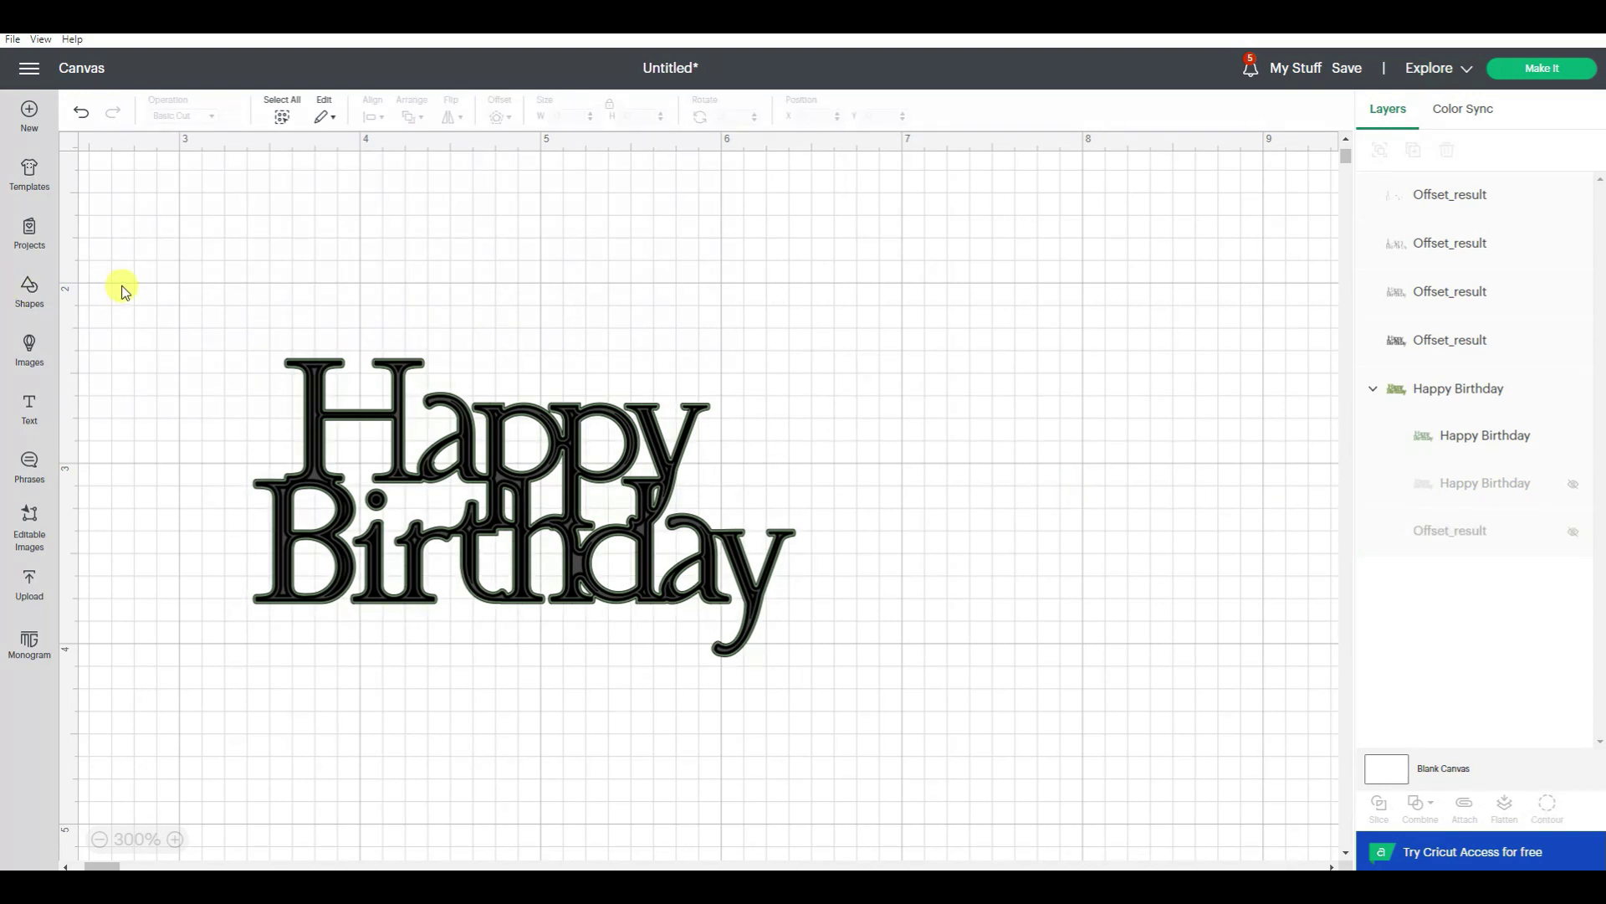
pyautogui.moveTo(191, 284); pyautogui.dragTo(958, 782)
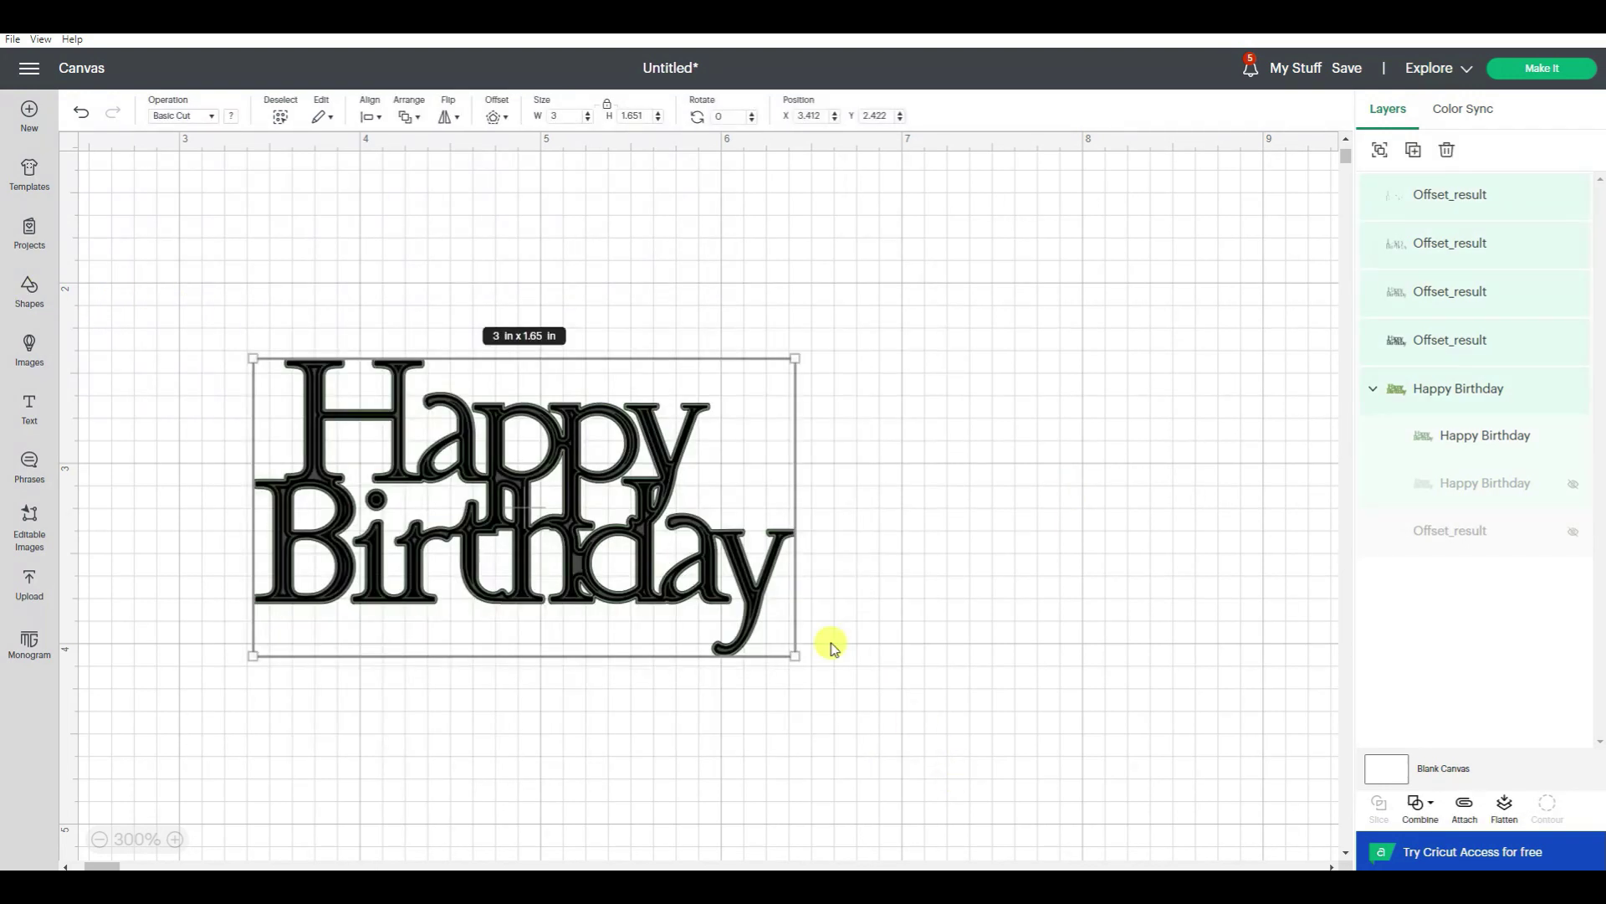
pyautogui.click(199, 123)
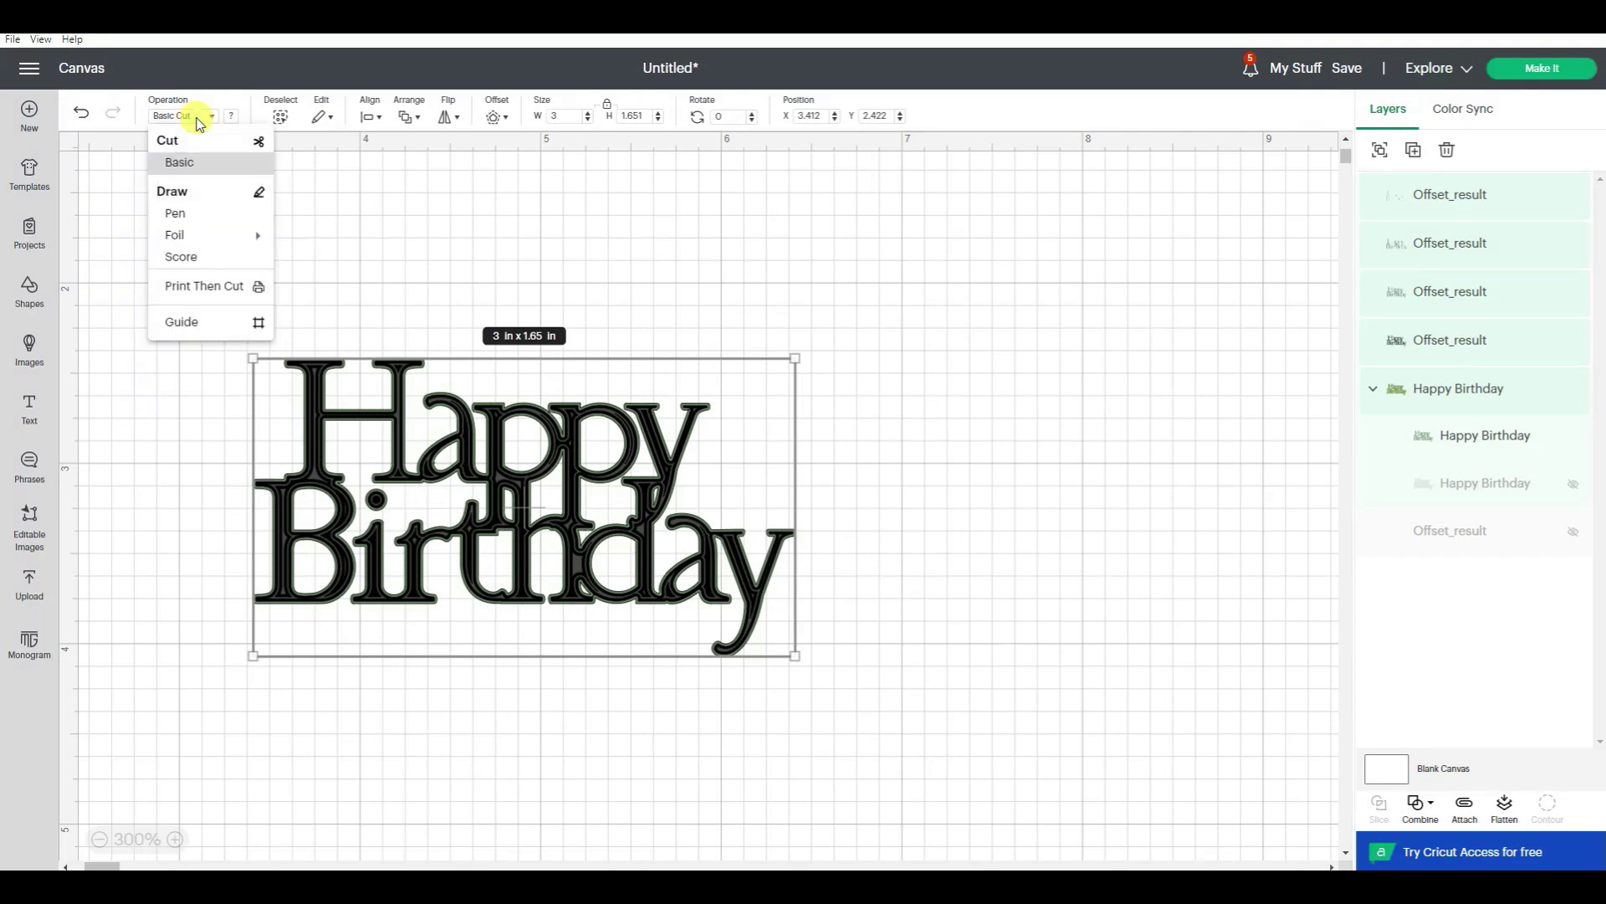
pyautogui.click(199, 215)
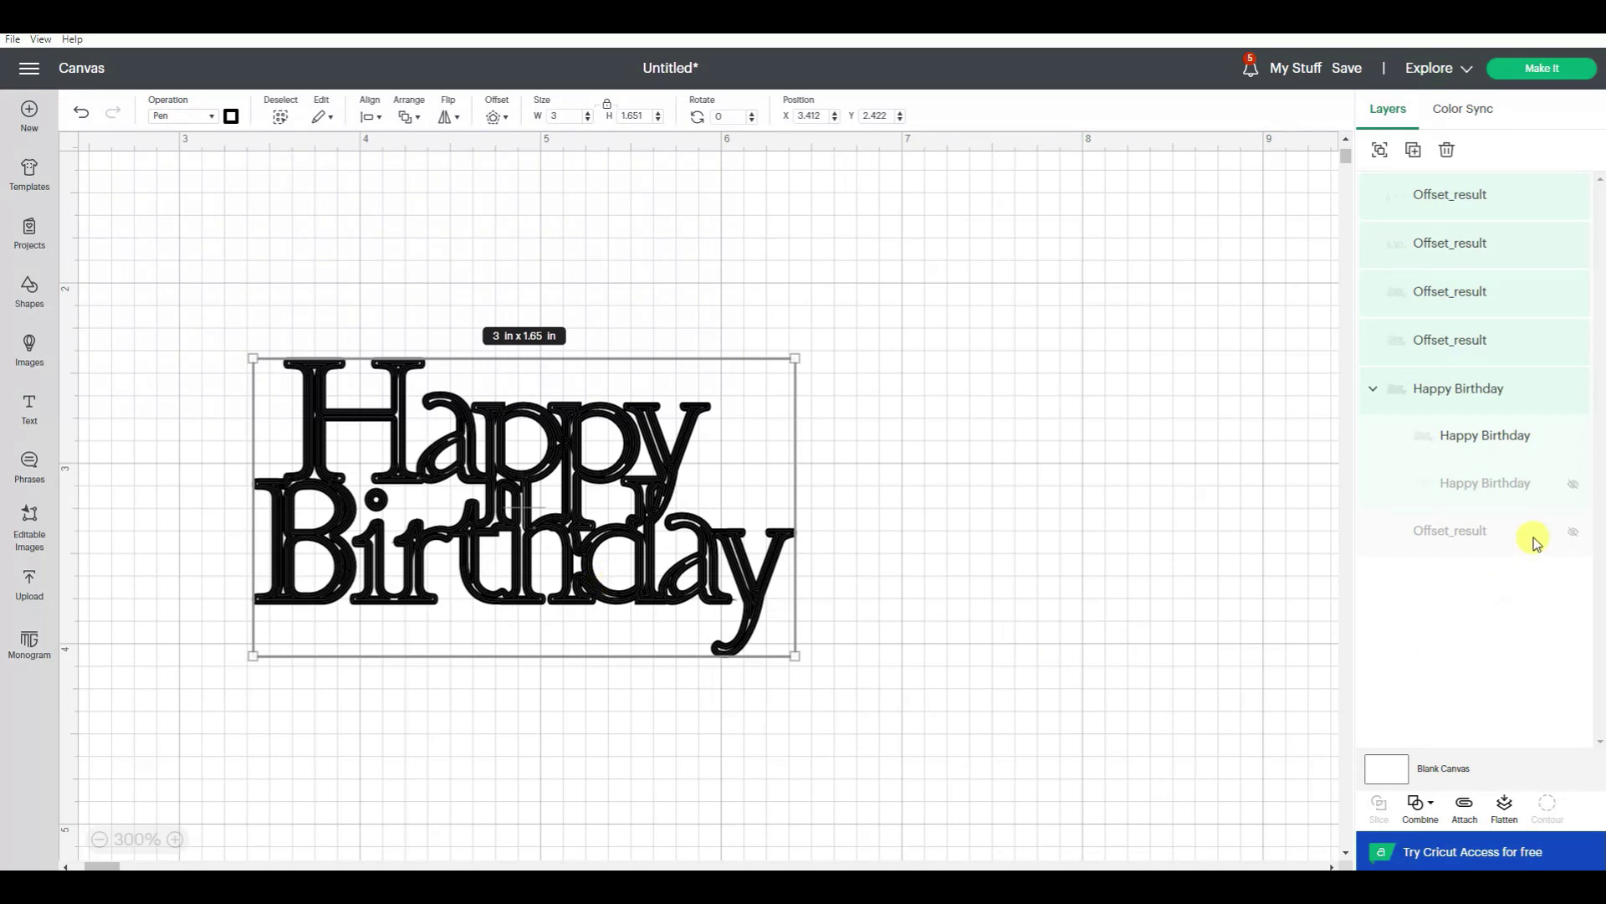
pyautogui.click(1581, 533)
# - Attach the Pen lettering and white backing Offset_result together and send it to Make It
pyautogui.click(1572, 533)
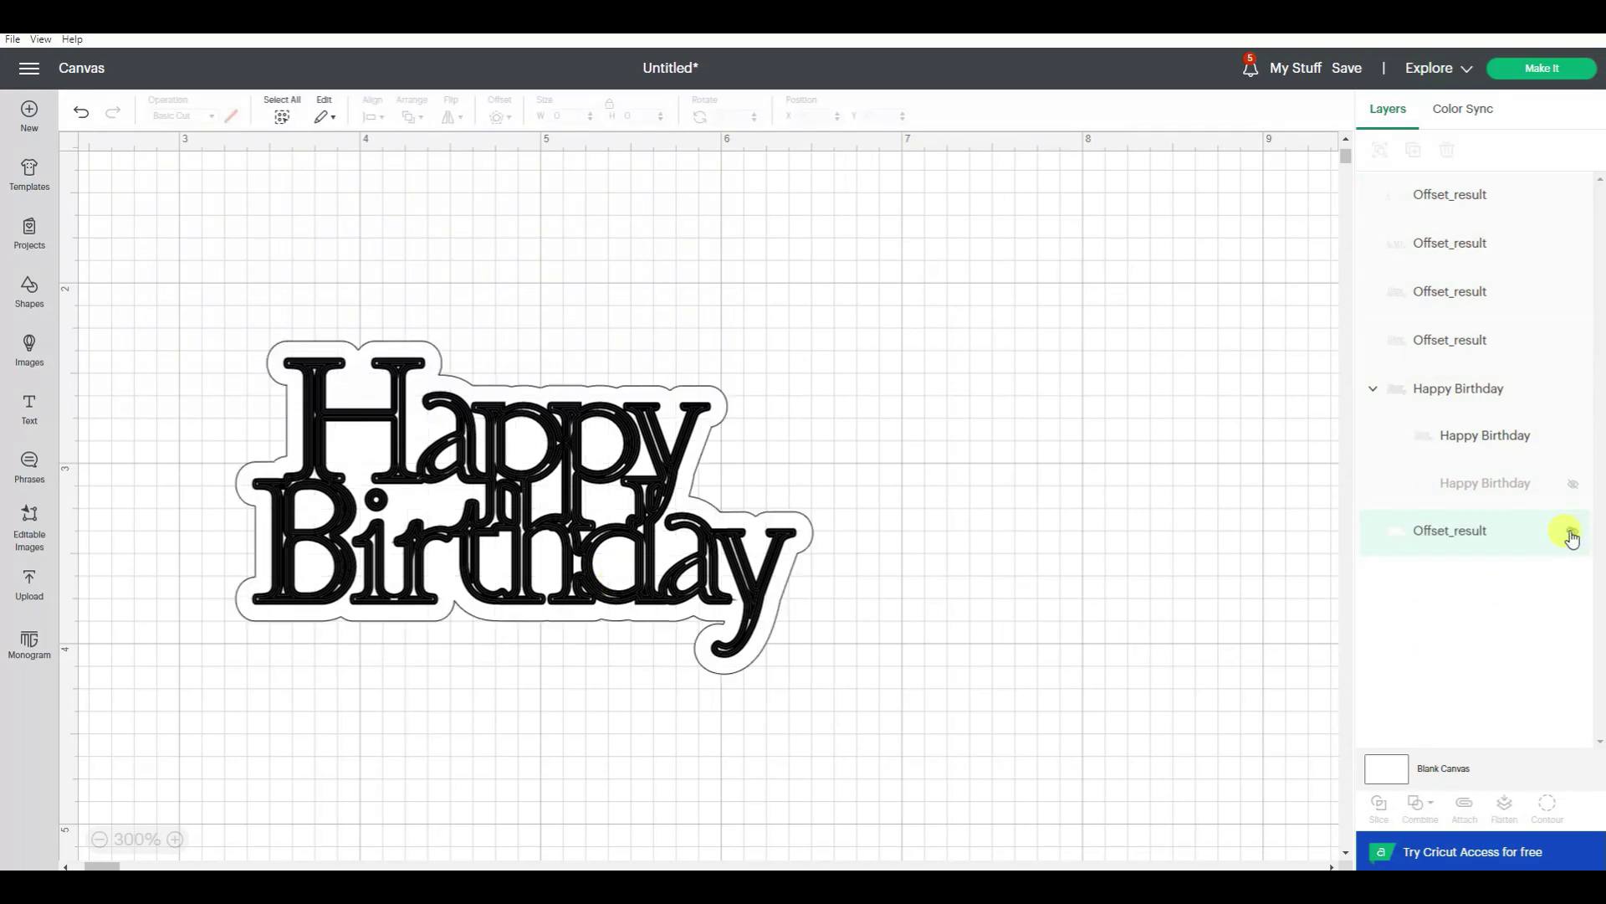
pyautogui.moveTo(133, 287); pyautogui.dragTo(1075, 788)
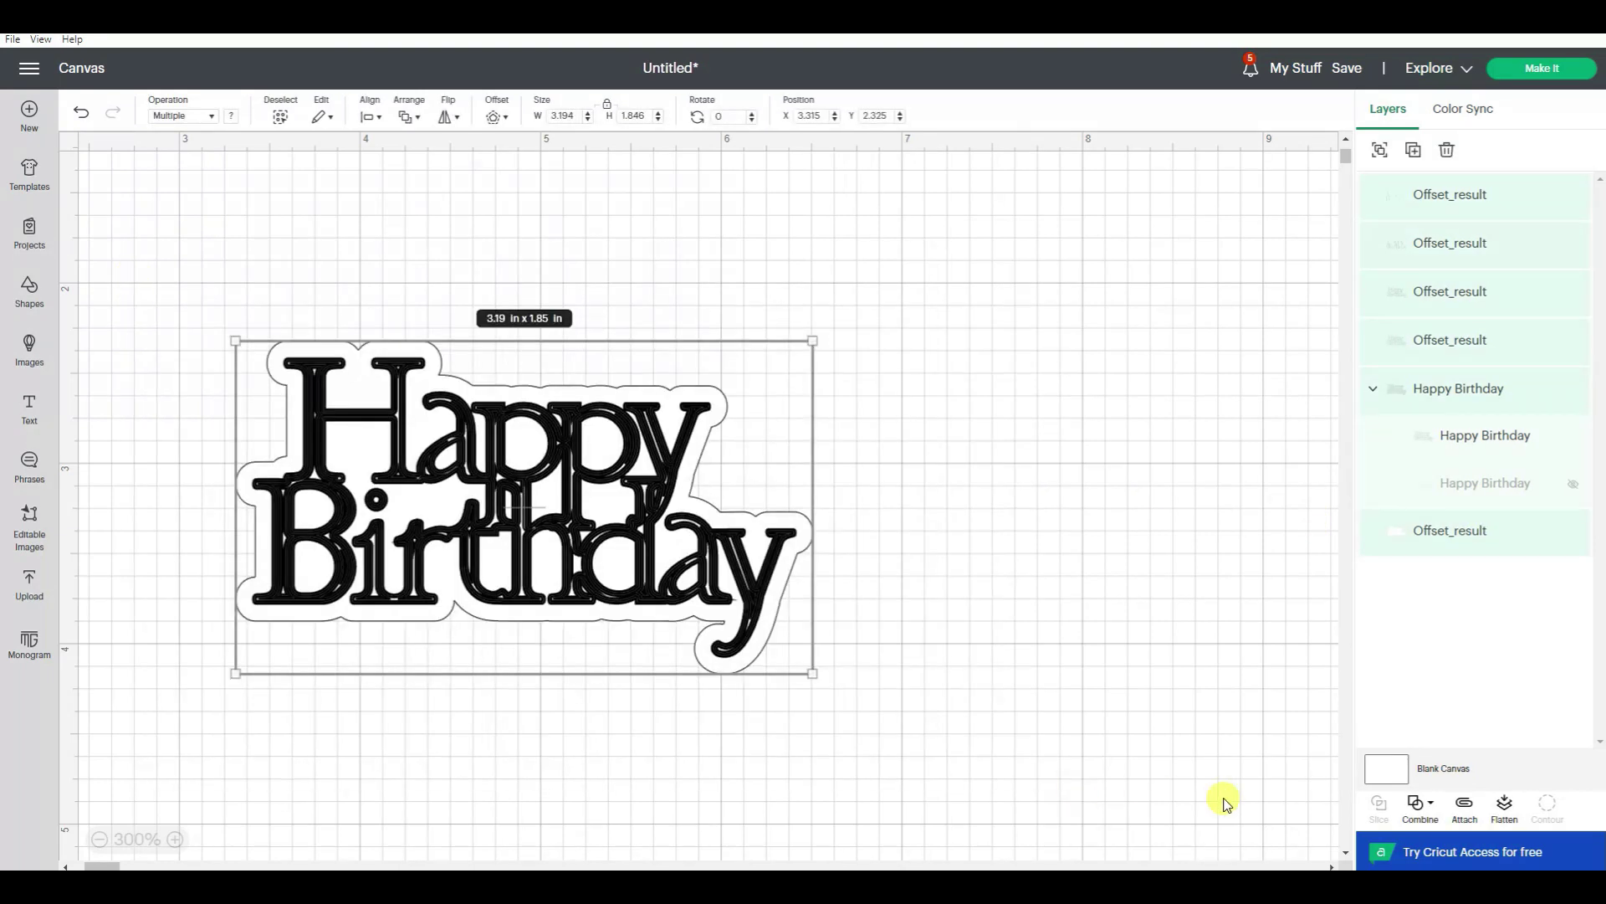
pyautogui.click(1467, 803)
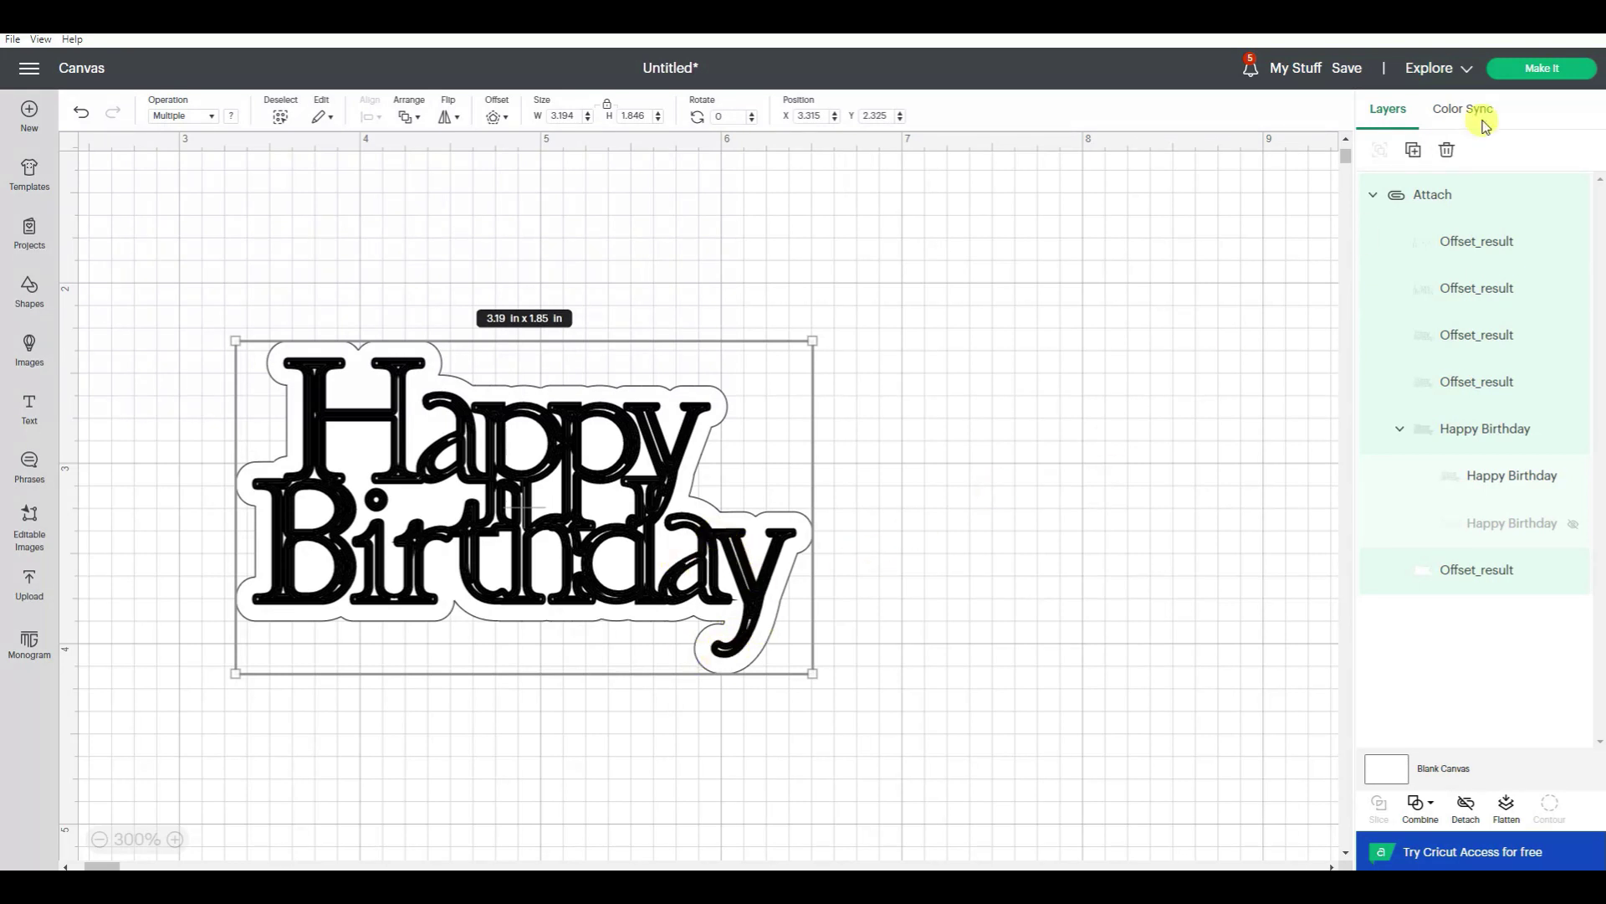
pyautogui.click(1570, 71)
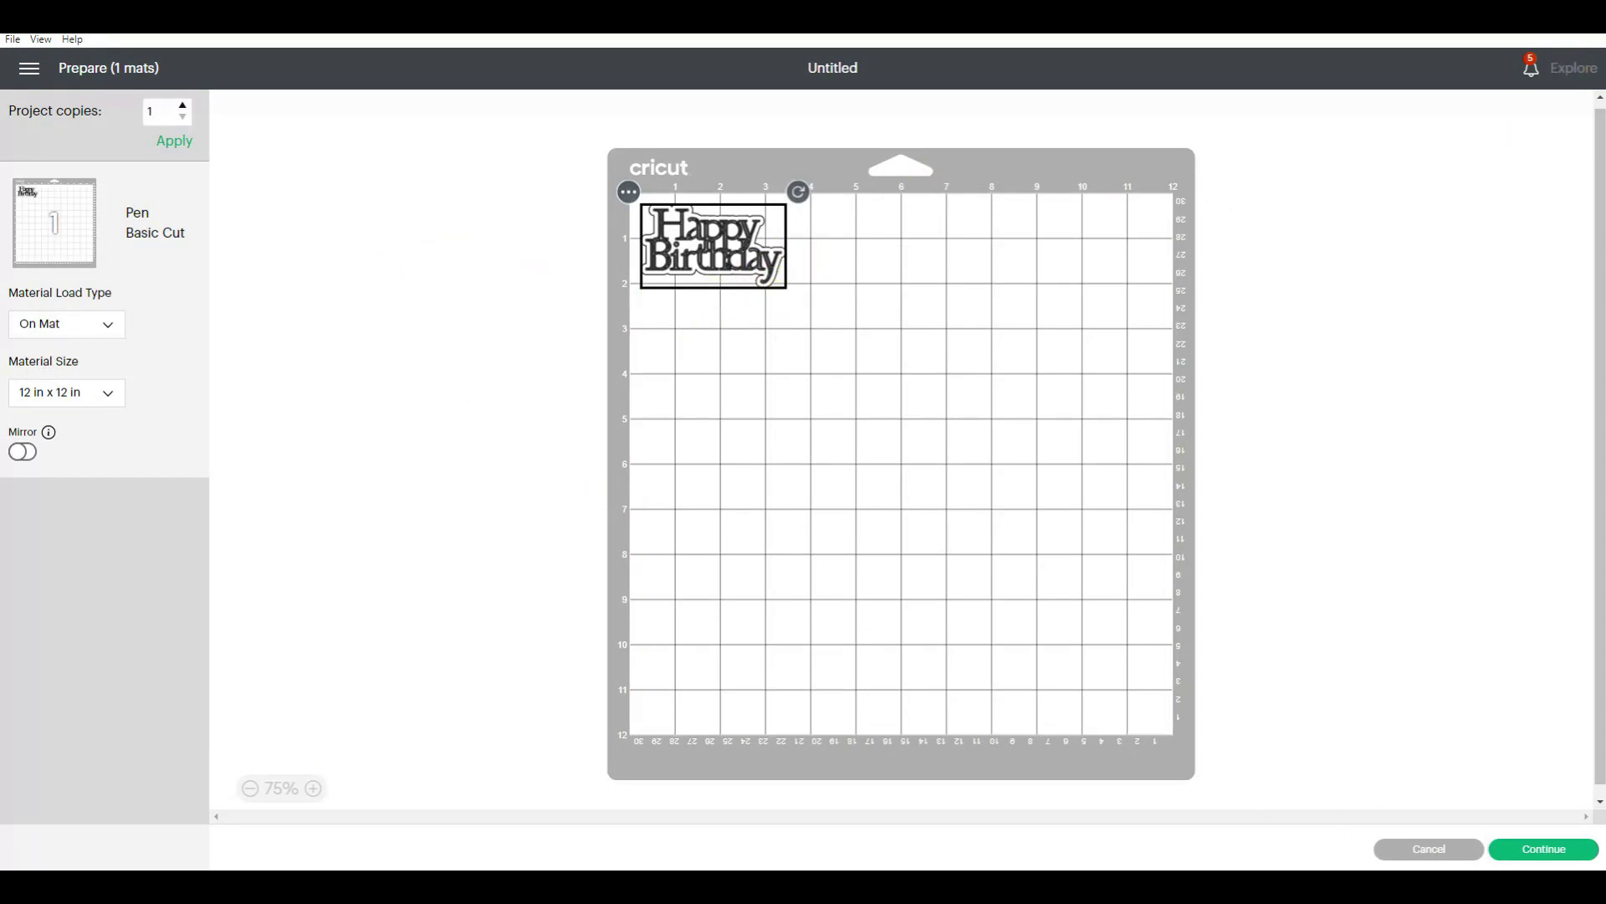
# - Accept the single 12 in x 12 in mat layout and continue to the Make screen
pyautogui.click(1546, 852)
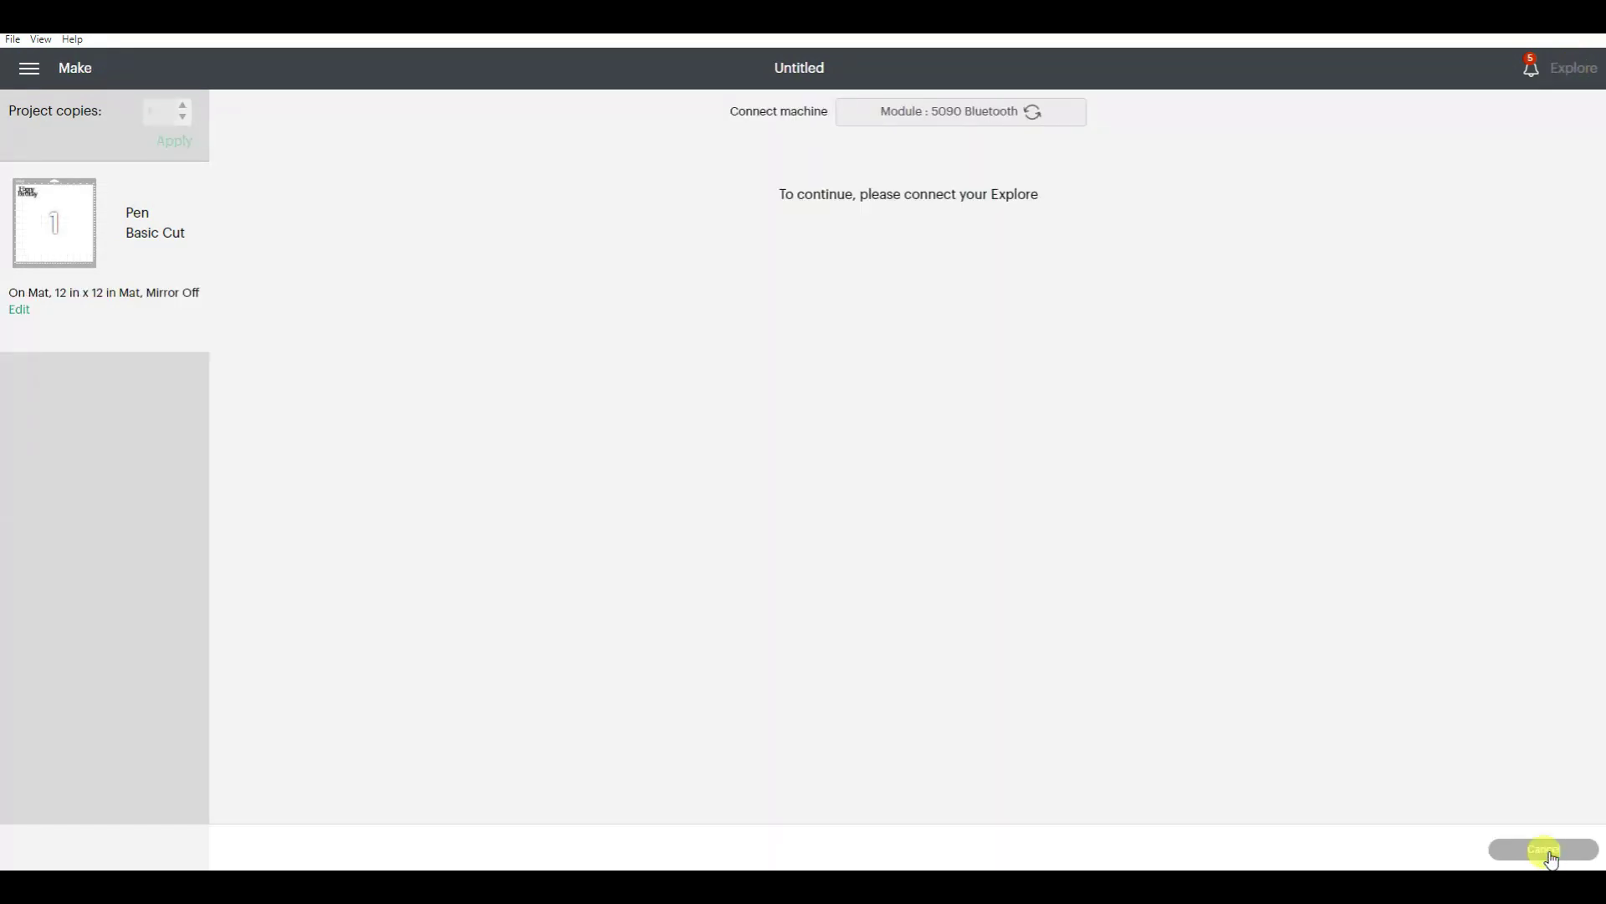